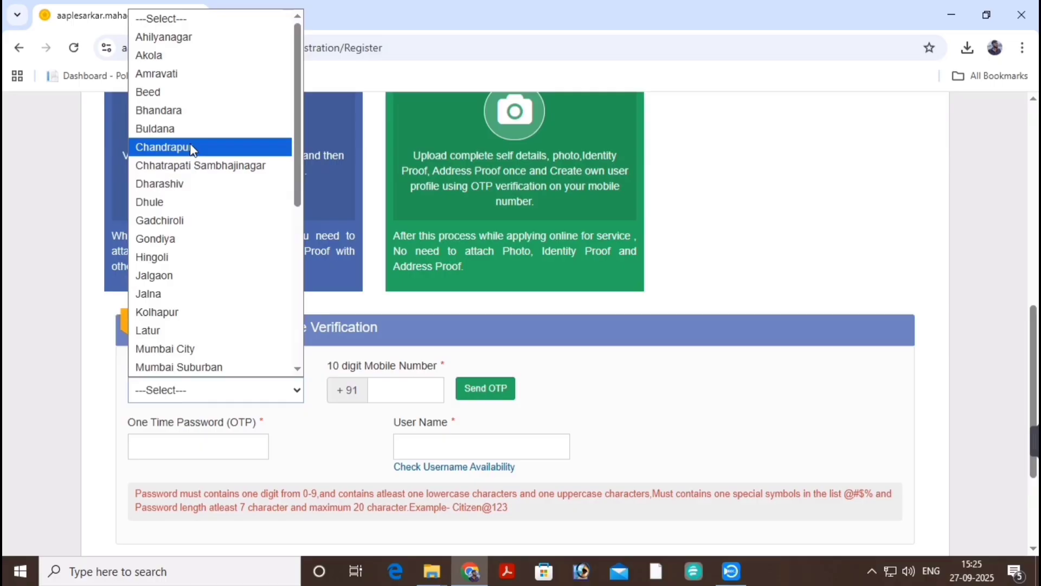
Select Chandrapur as the district, enter the mobile number and request an OTP.
click(191, 148)
scroll(225, 326, down, 2)
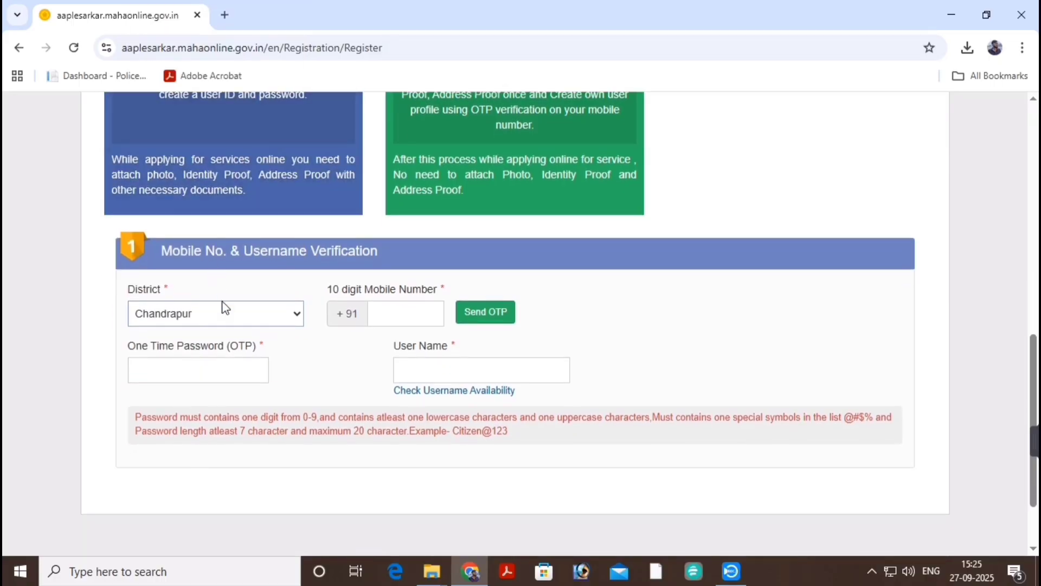
click(394, 315)
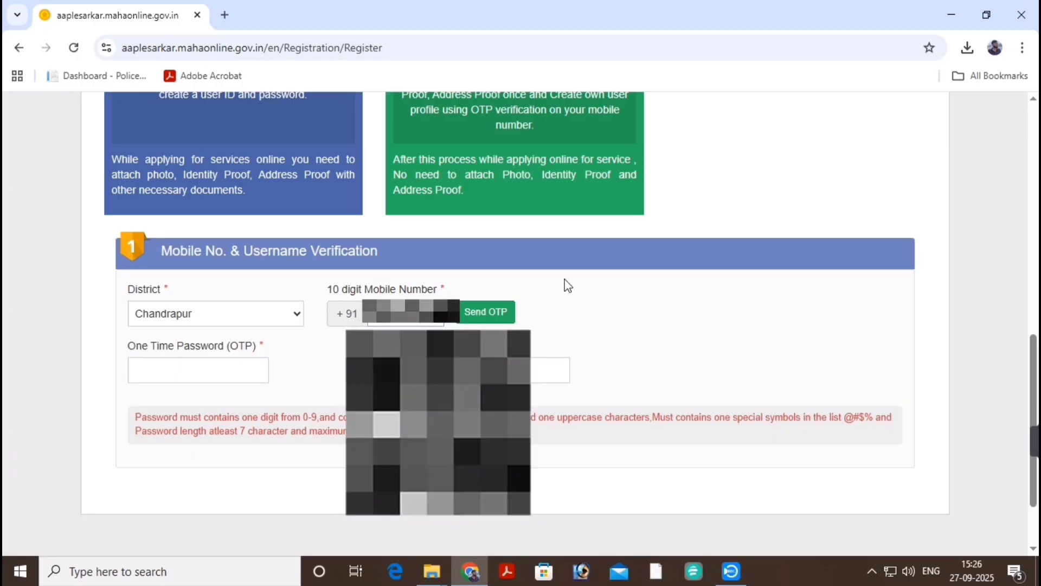
click(486, 313)
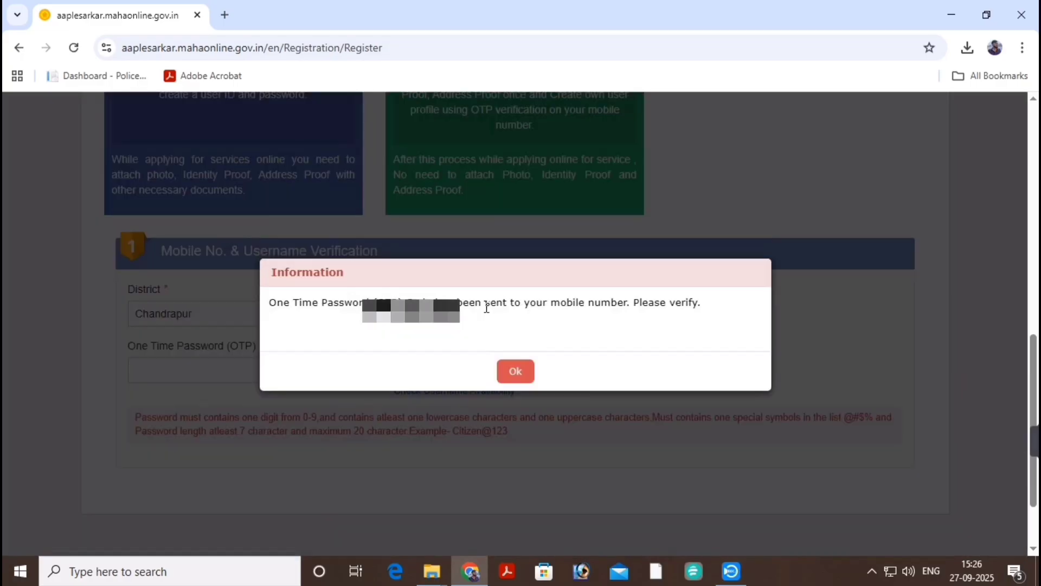
click(517, 371)
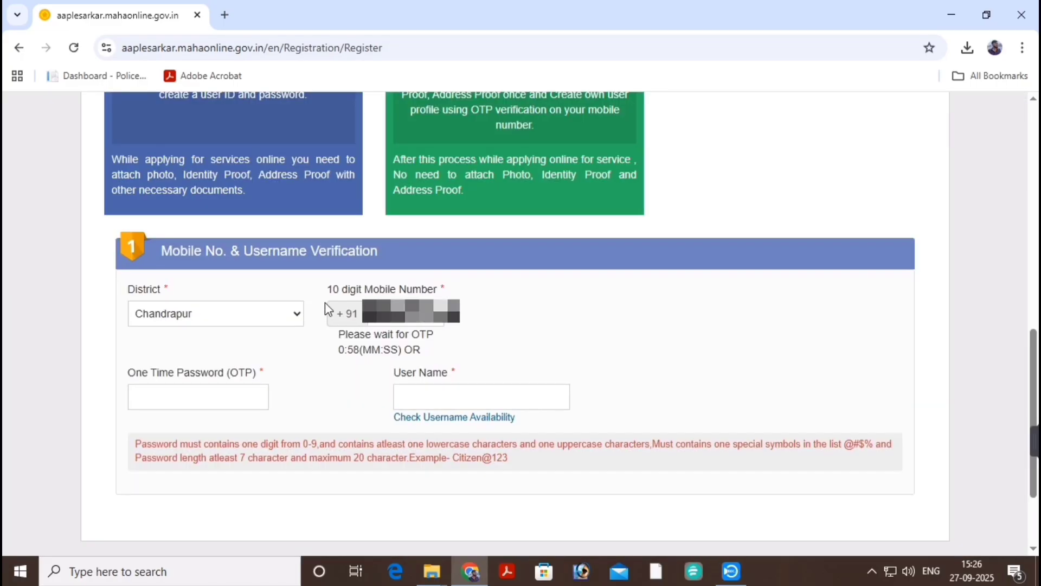
Enter the received OTP and the chosen username, and confirm the username is available.
scroll(324, 302, down, 2)
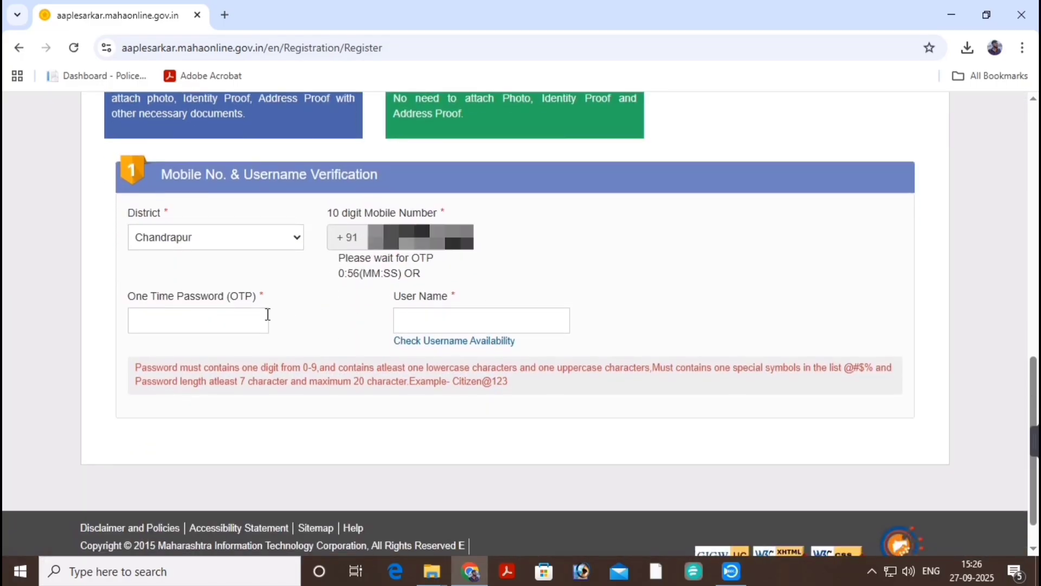
click(227, 320)
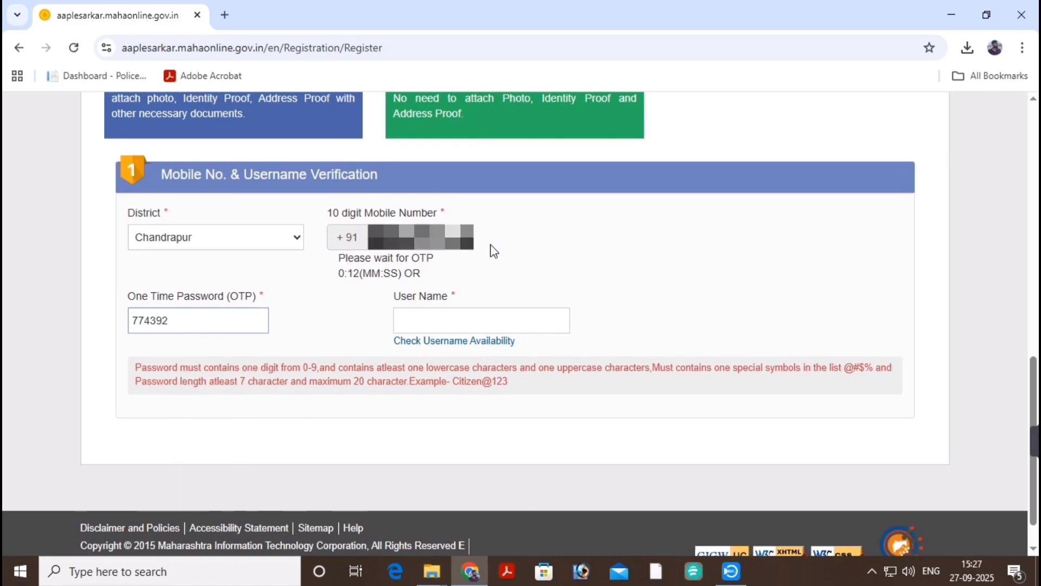
click(449, 318)
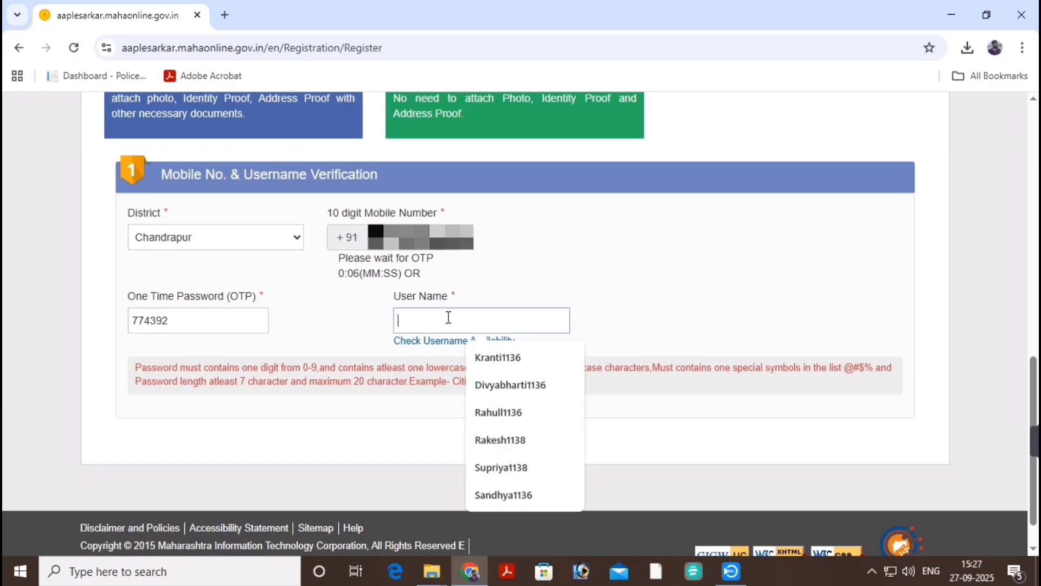
text(Usha1336)
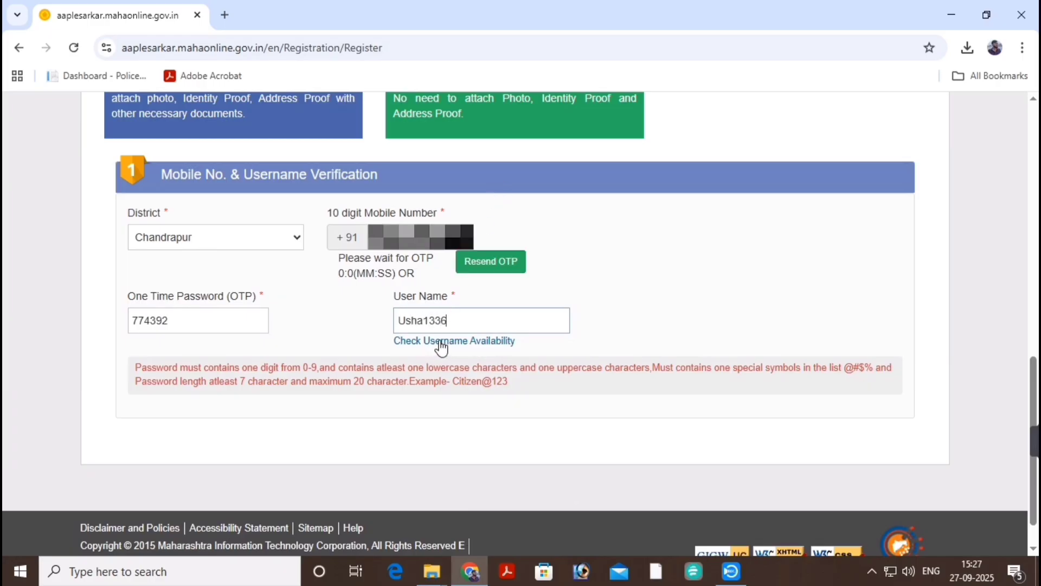
click(443, 342)
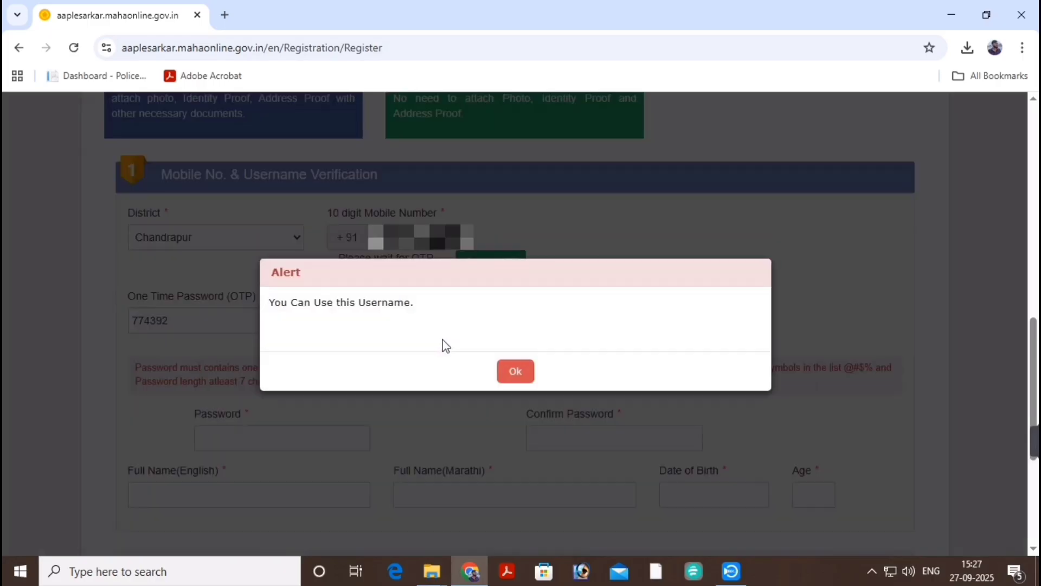
Enter a valid password and a matching confirm password, dismissing the password-rule warnings.
click(513, 372)
scroll(484, 305, down, 1)
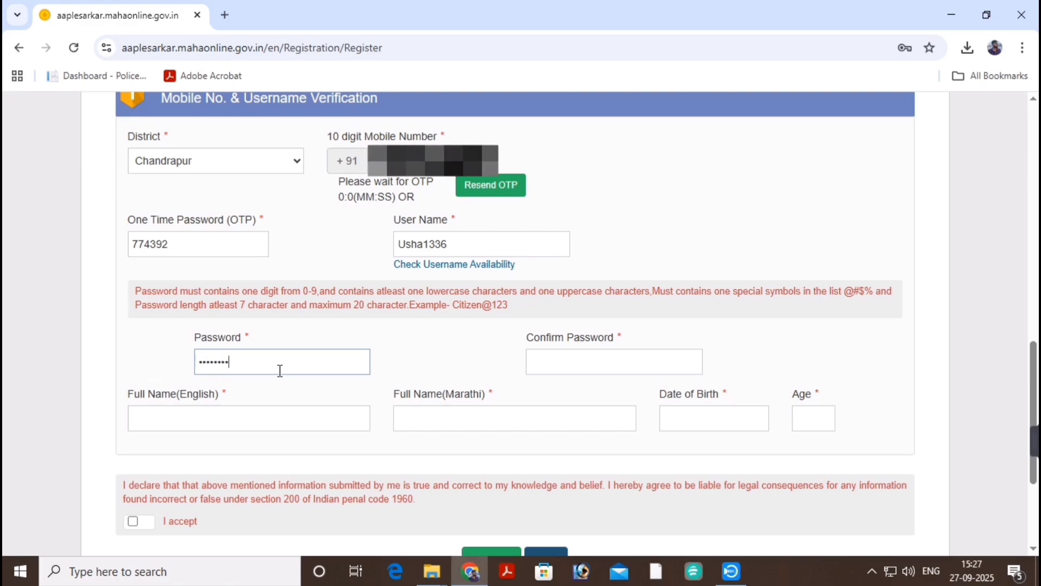
click(565, 366)
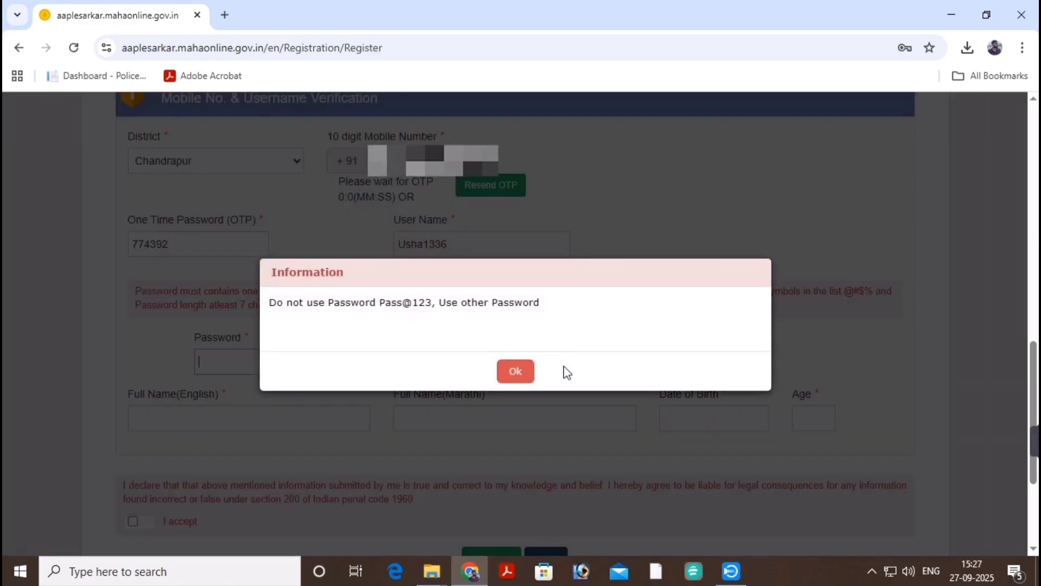
click(513, 369)
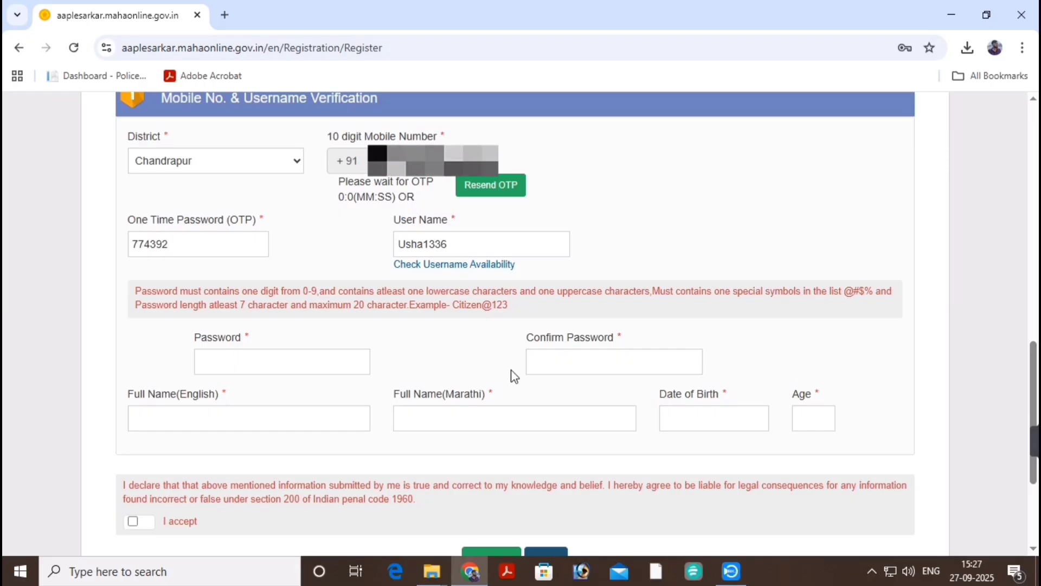
key(F1)
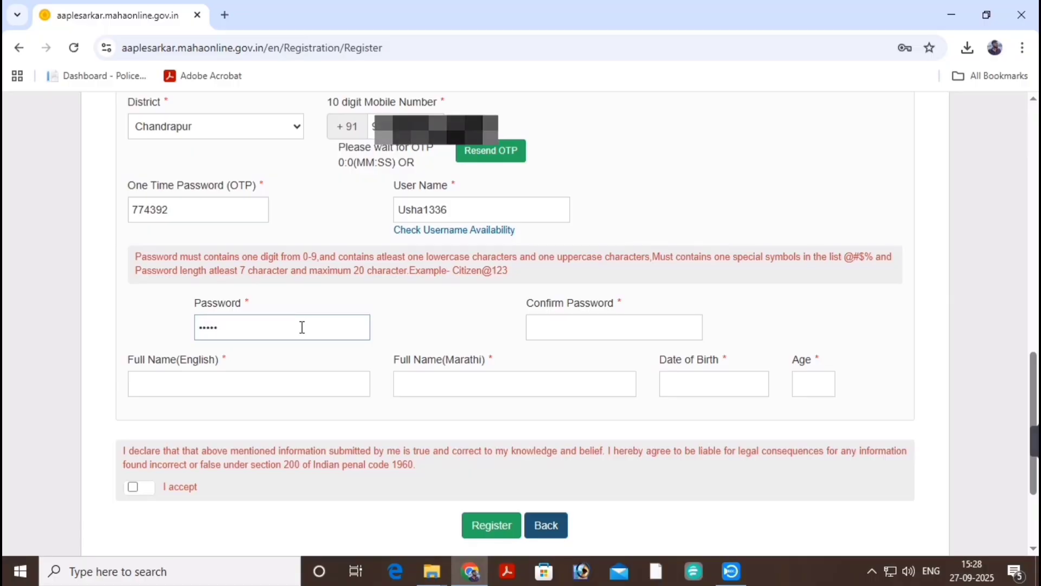
click(563, 325)
click(516, 372)
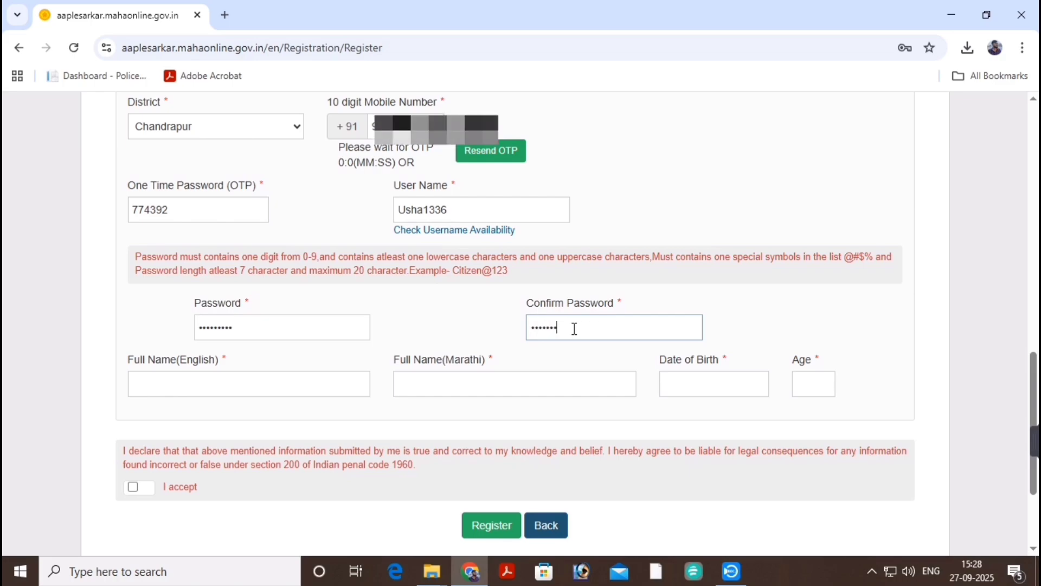
click(245, 394)
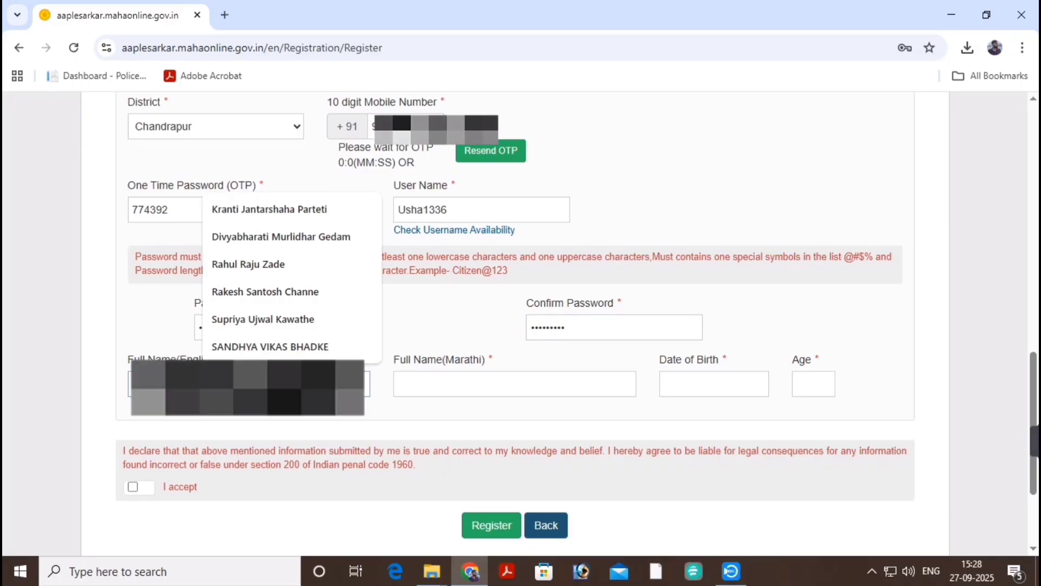
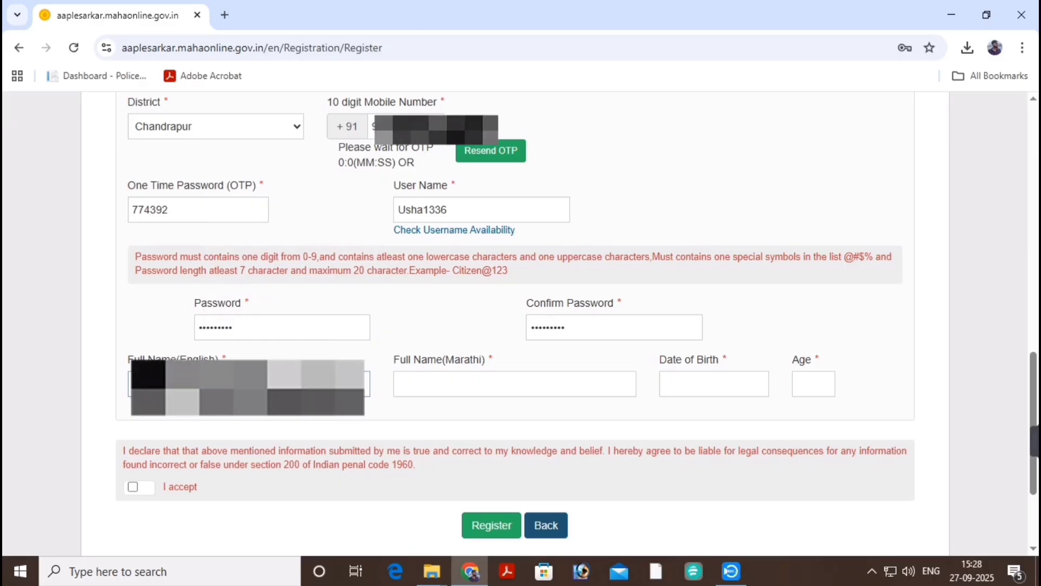
click(455, 381)
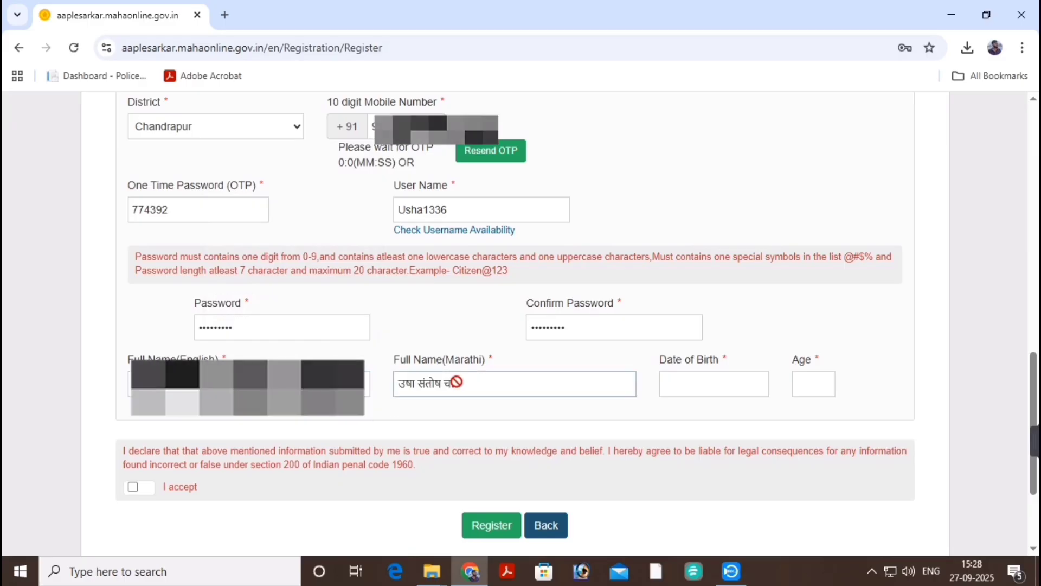
scroll(478, 379, down, 1)
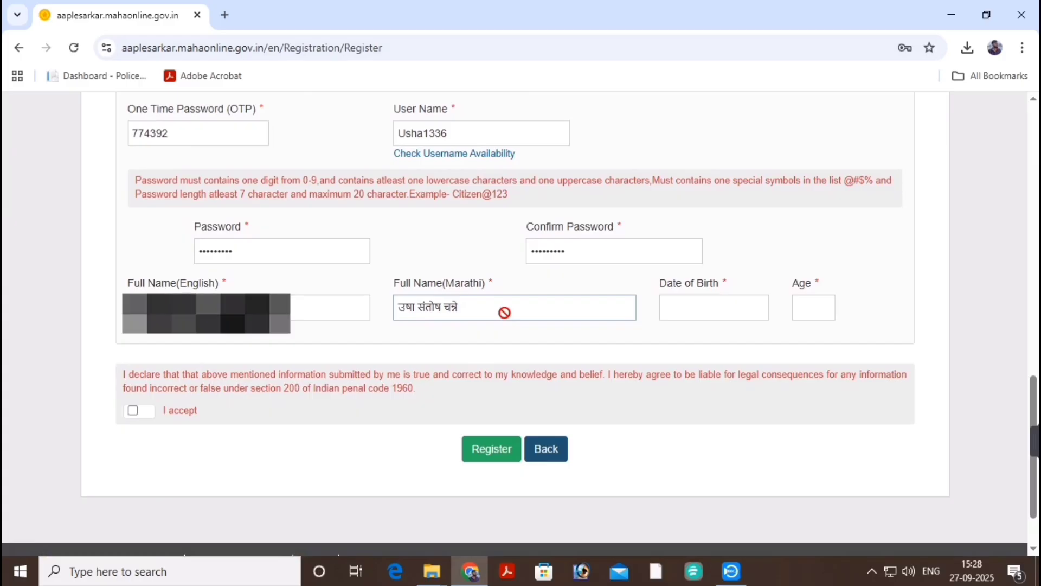
click(713, 304)
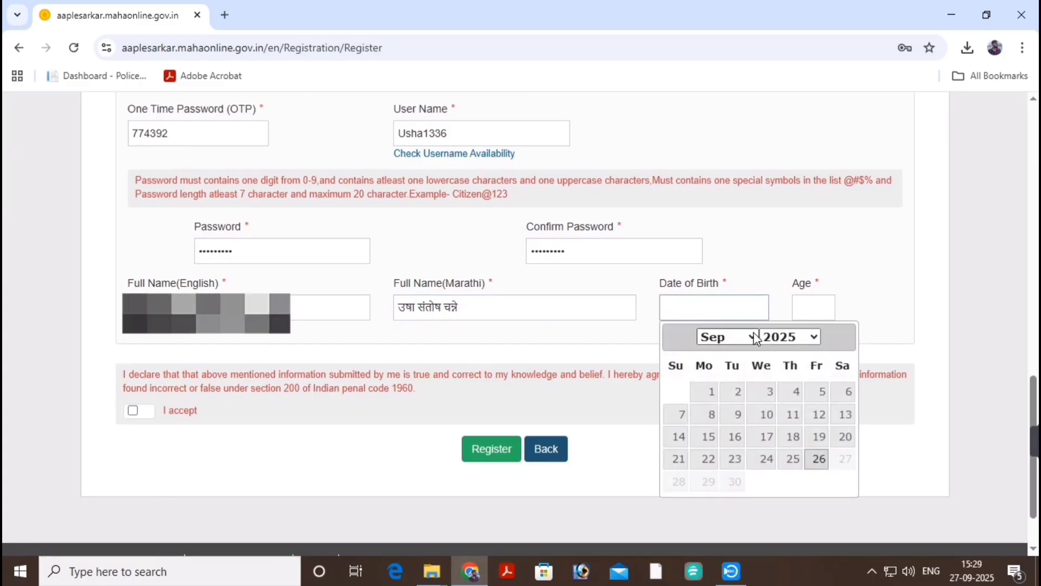
click(794, 337)
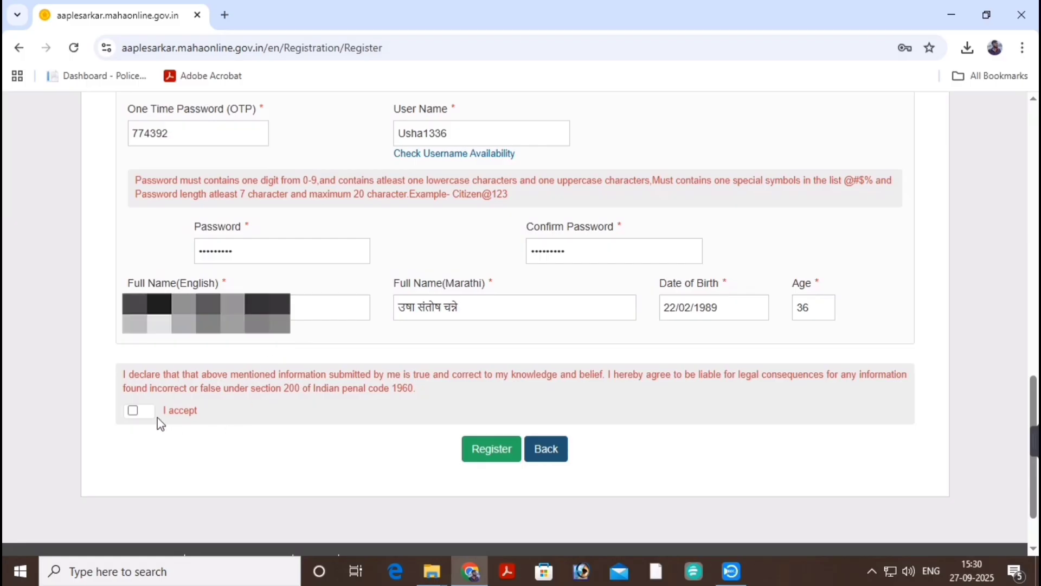
Accept the declaration and submit the registration.
click(134, 411)
scroll(325, 382, down, 2)
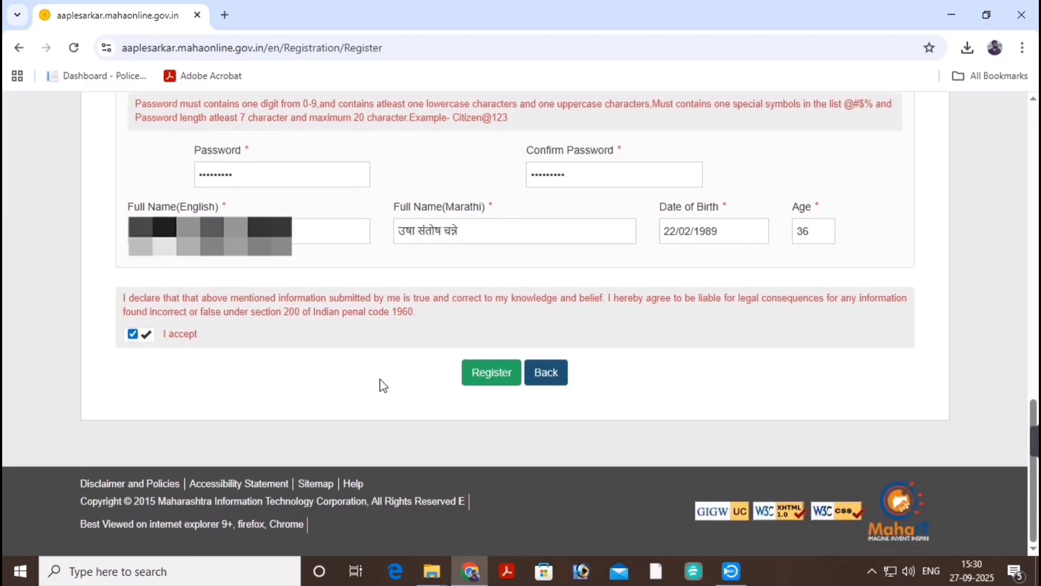
click(492, 380)
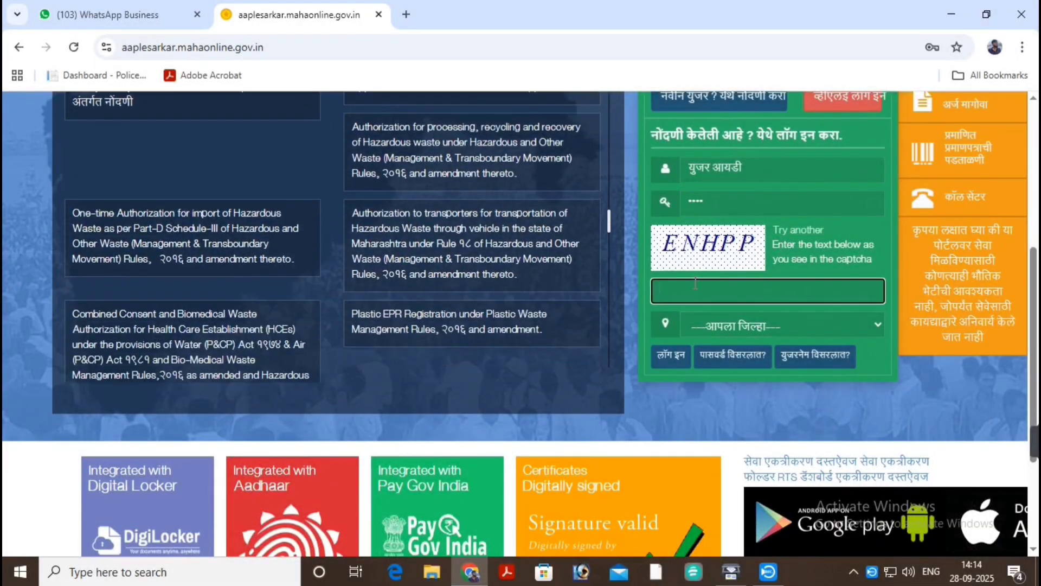
Enter the new account's username and password on the login form.
scroll(695, 284, down, 1)
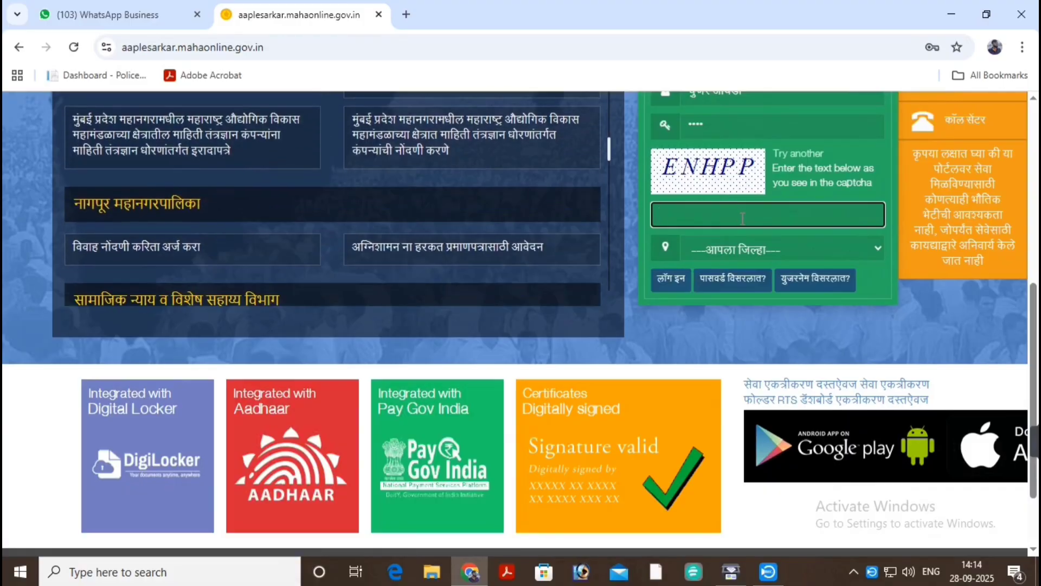
scroll(742, 218, down, 1)
click(737, 175)
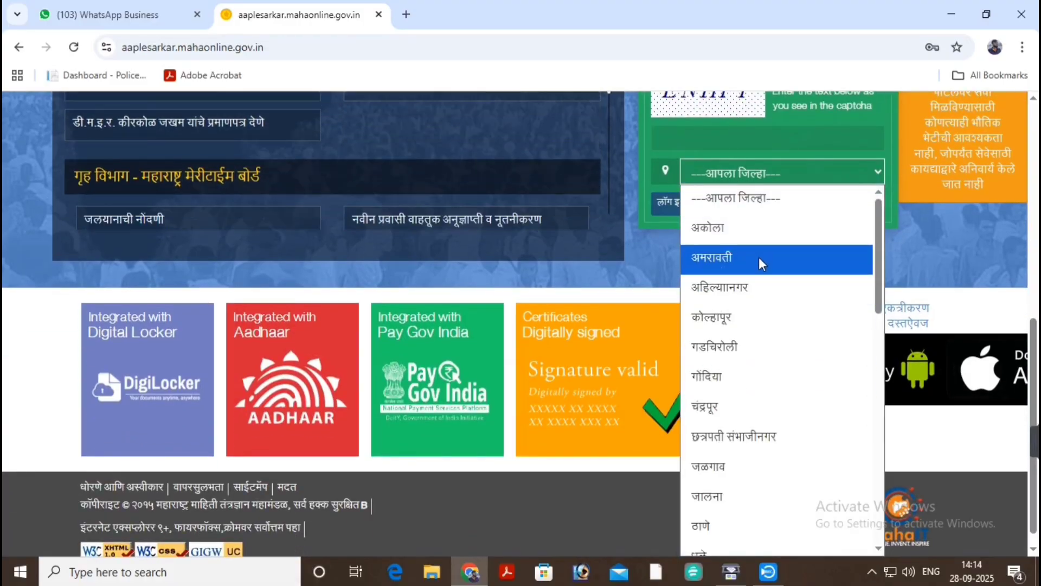
scroll(759, 258, down, 2)
click(605, 264)
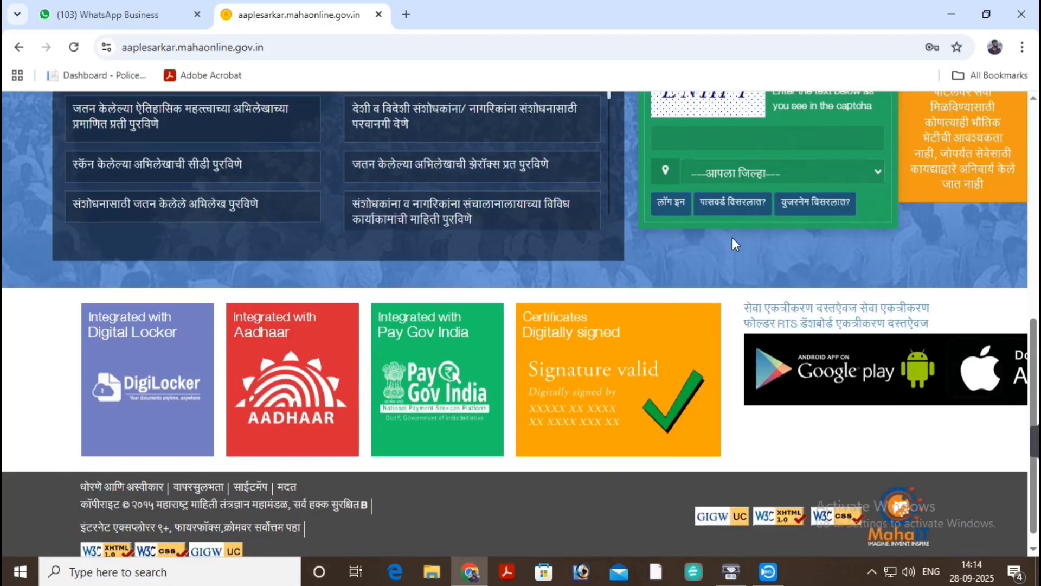
scroll(732, 239, up, 5)
click(778, 316)
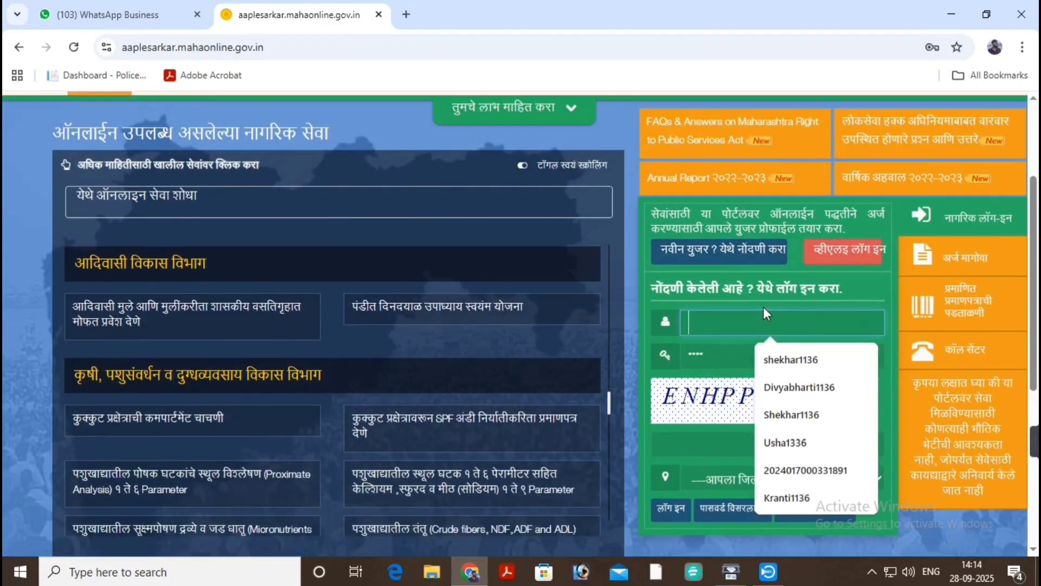
text(Usha1336)
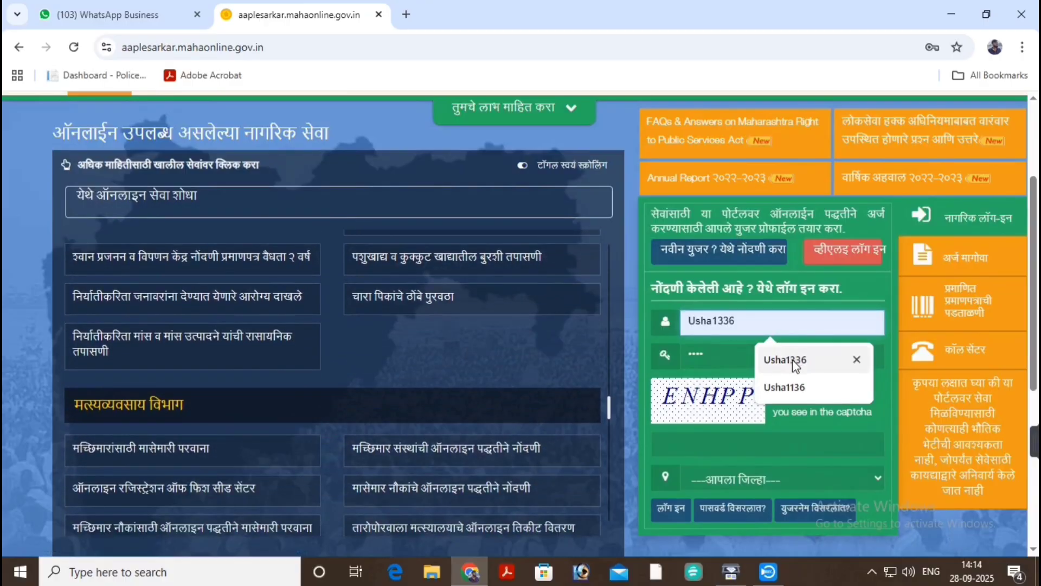
click(795, 361)
click(750, 358)
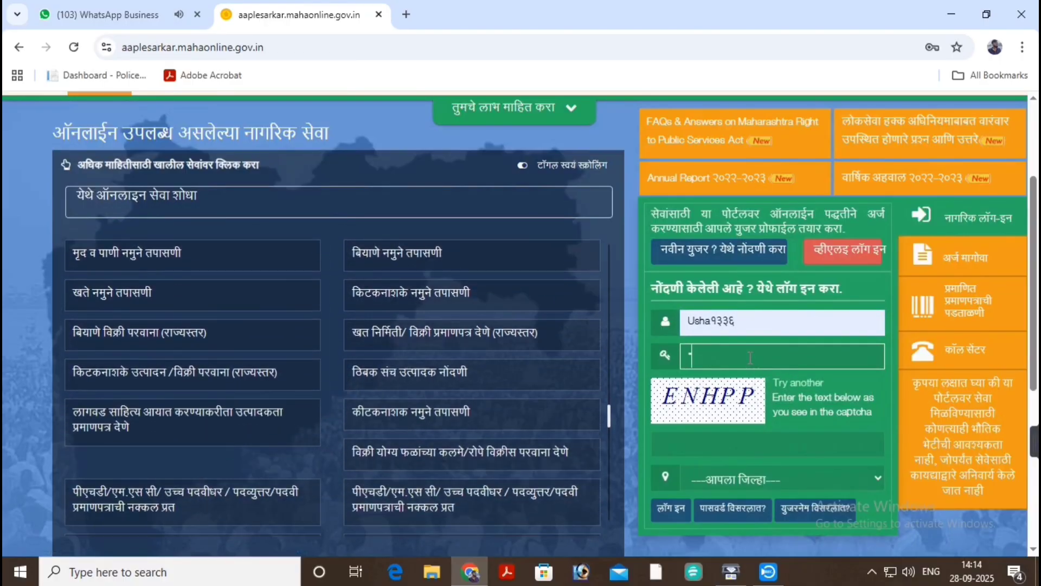
text(*****)
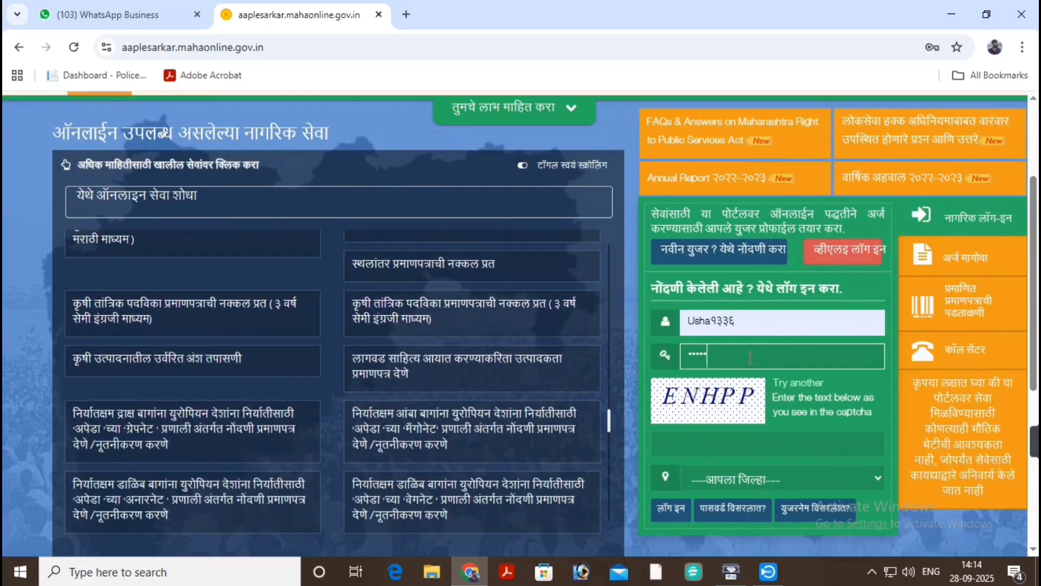
text(****)
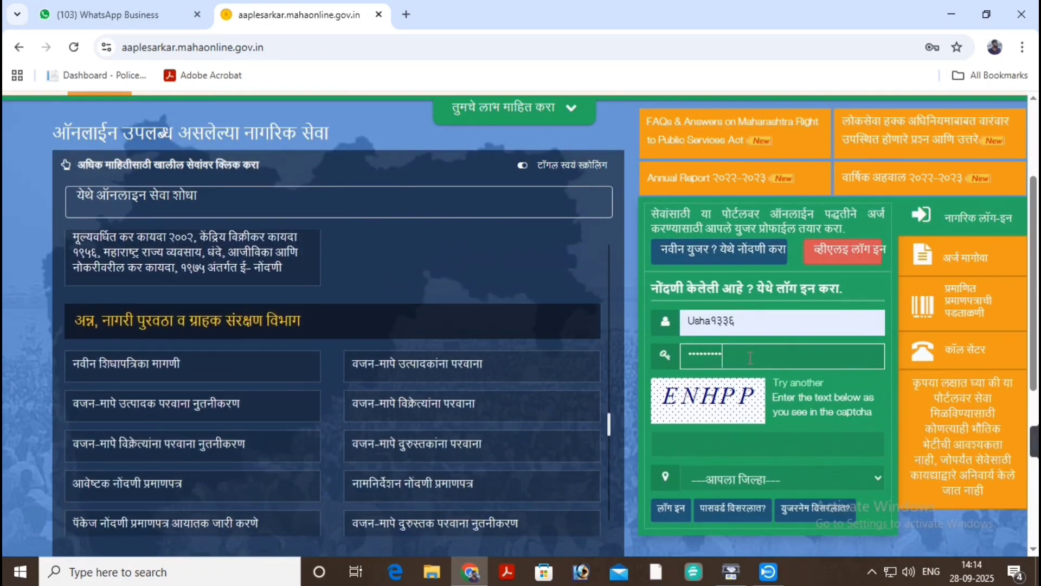
text(*)
Enter captcha ENHPP, choose चंद्रपूर as the district, and log in.
click(712, 446)
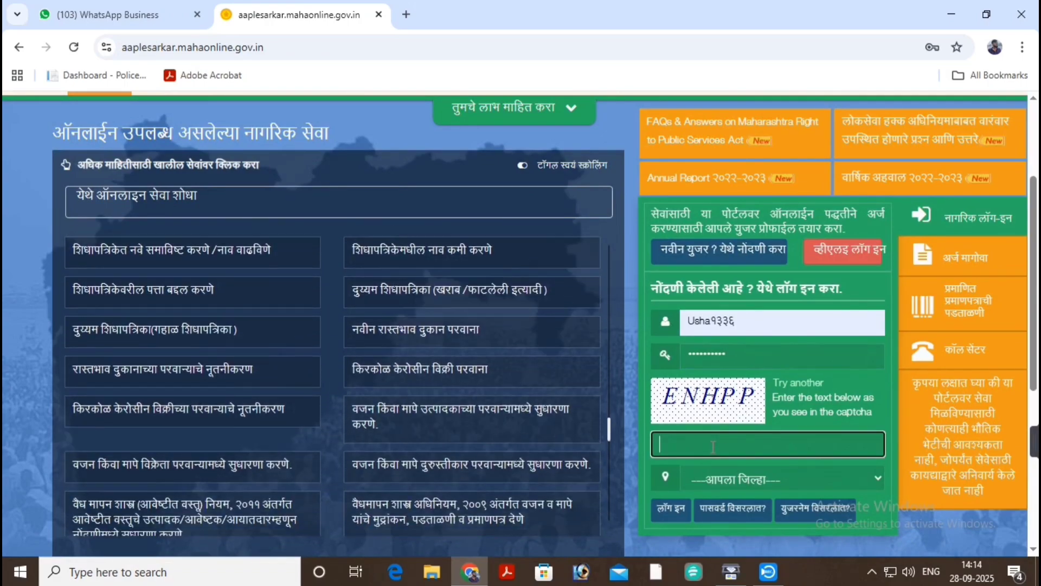
text(EN)
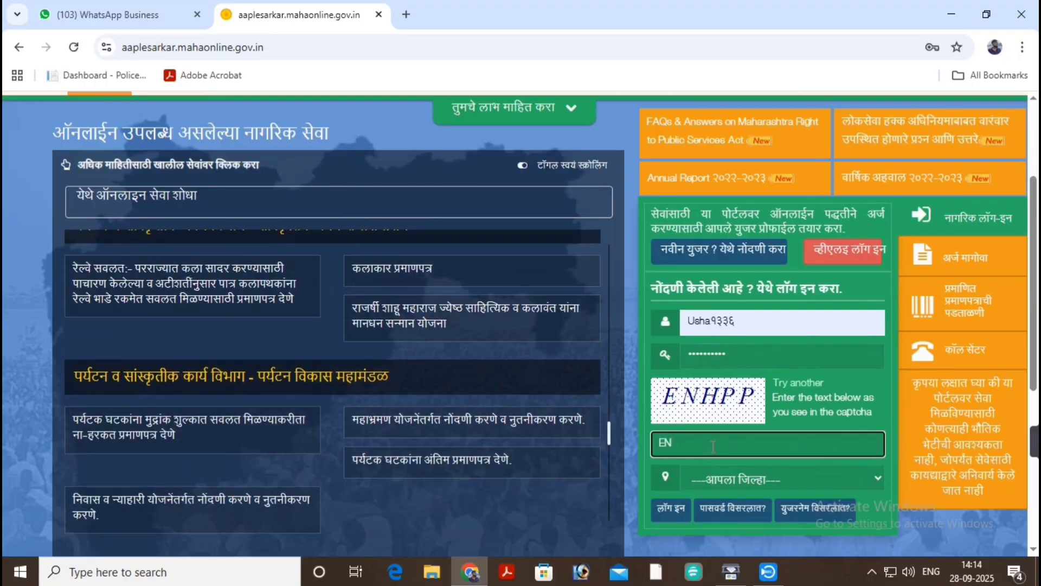
text(HPP)
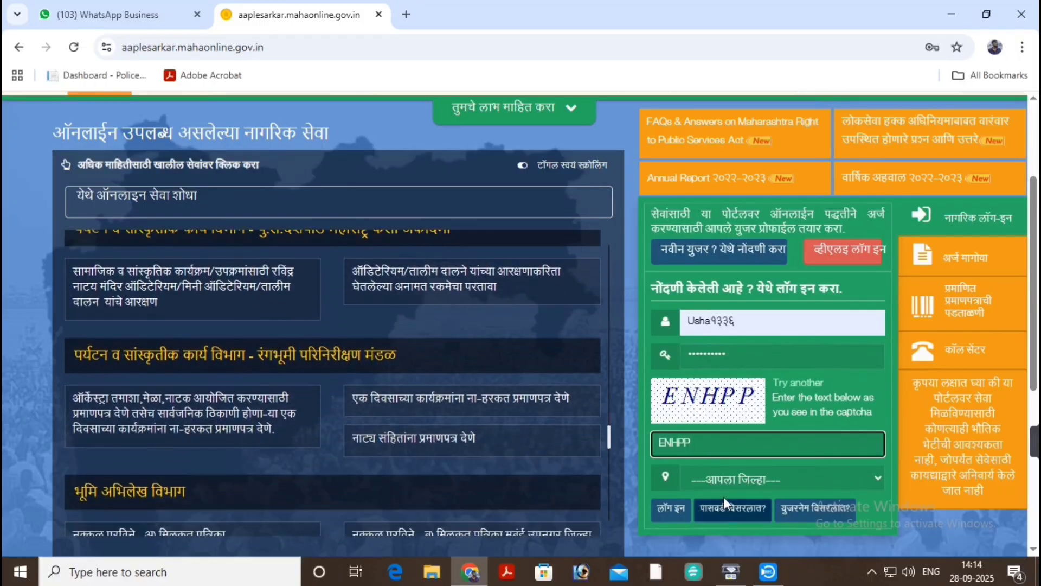
click(723, 477)
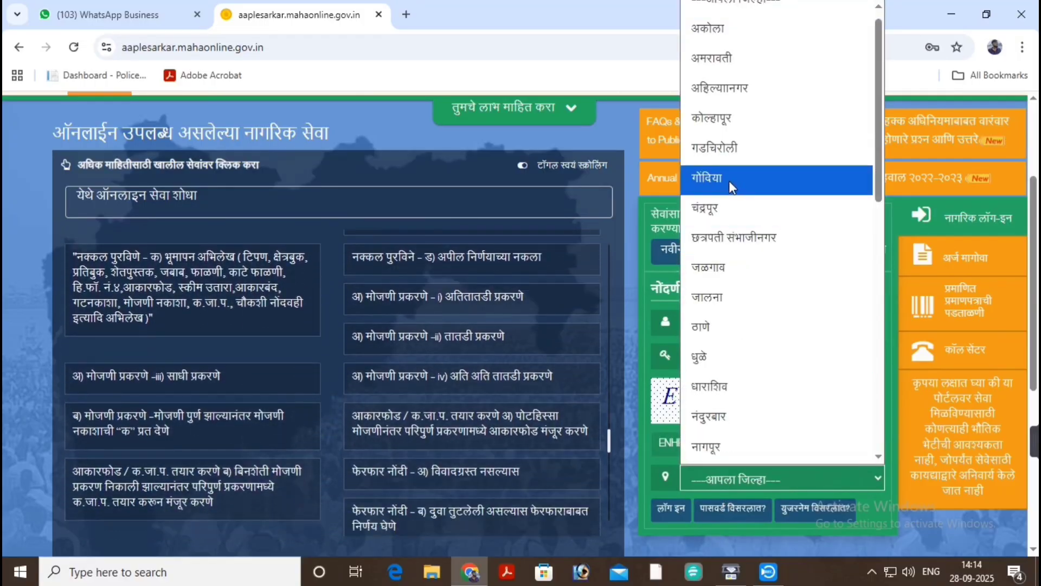
click(729, 200)
scroll(674, 396, down, 2)
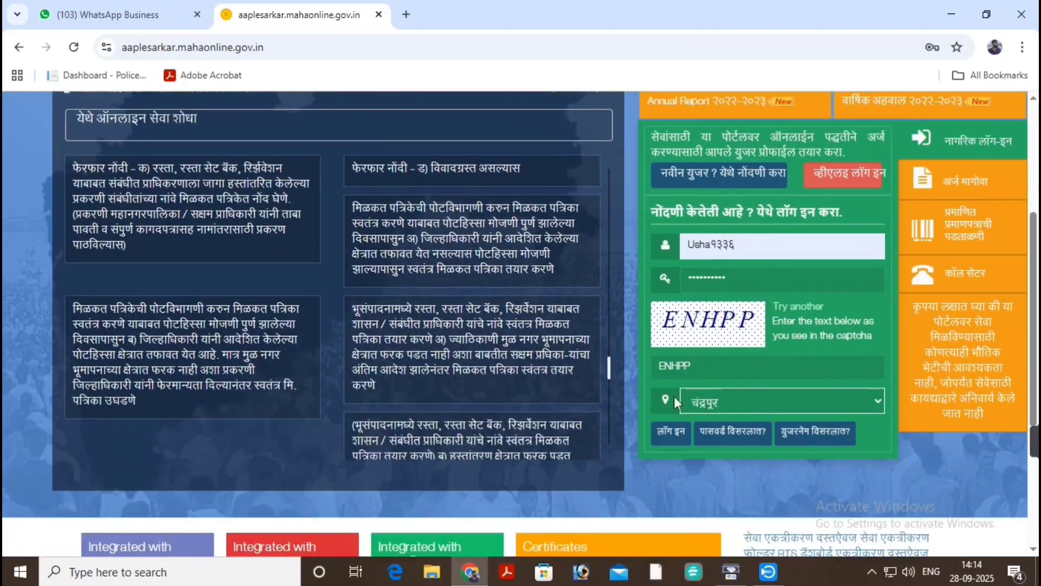
click(671, 434)
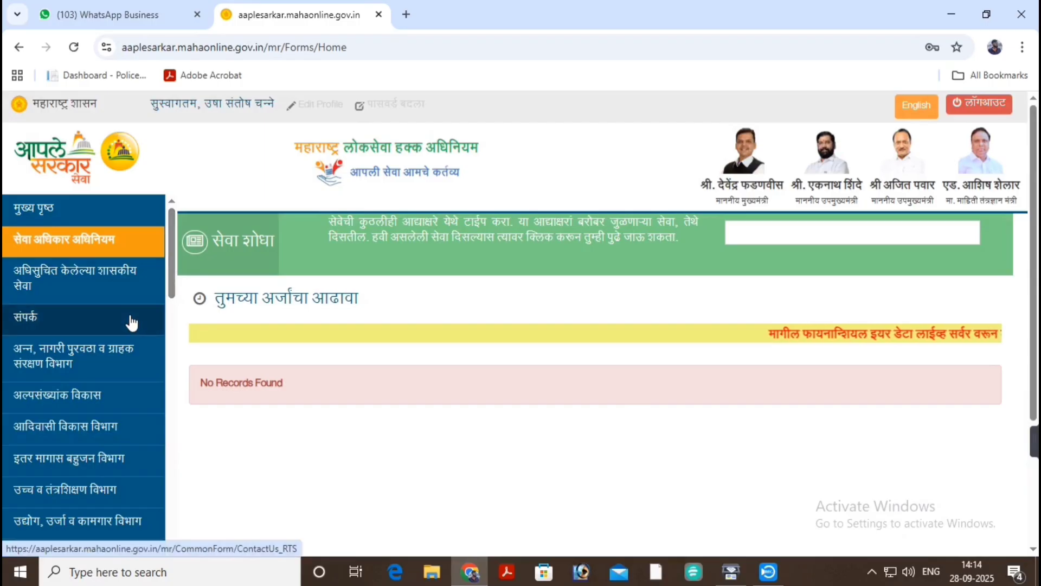
Open the महसूल विभाग department and choose the महसूल सेवा sub-department.
scroll(132, 323, down, 1)
scroll(132, 323, down, 3)
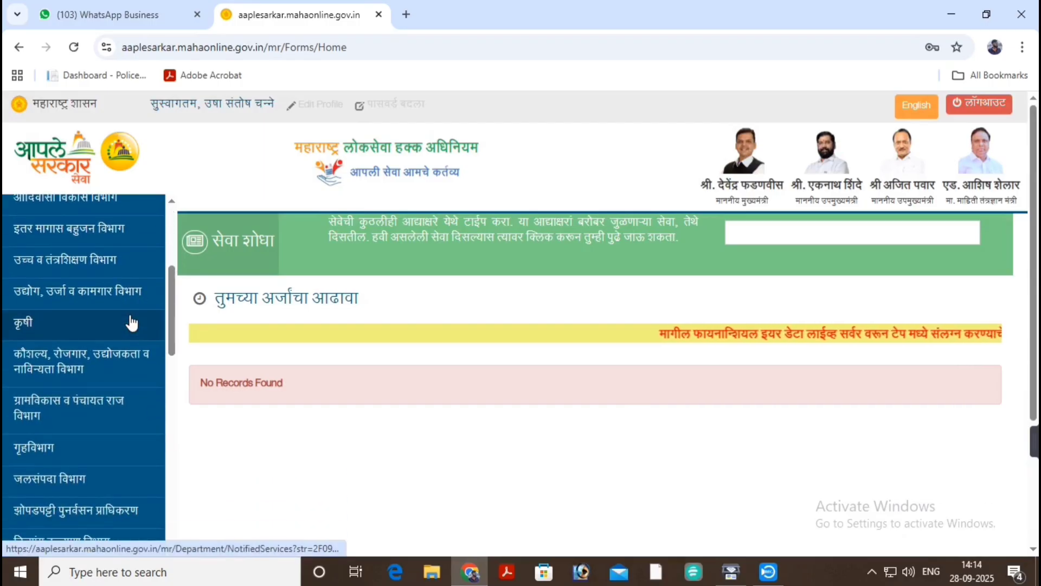
scroll(131, 323, down, 4)
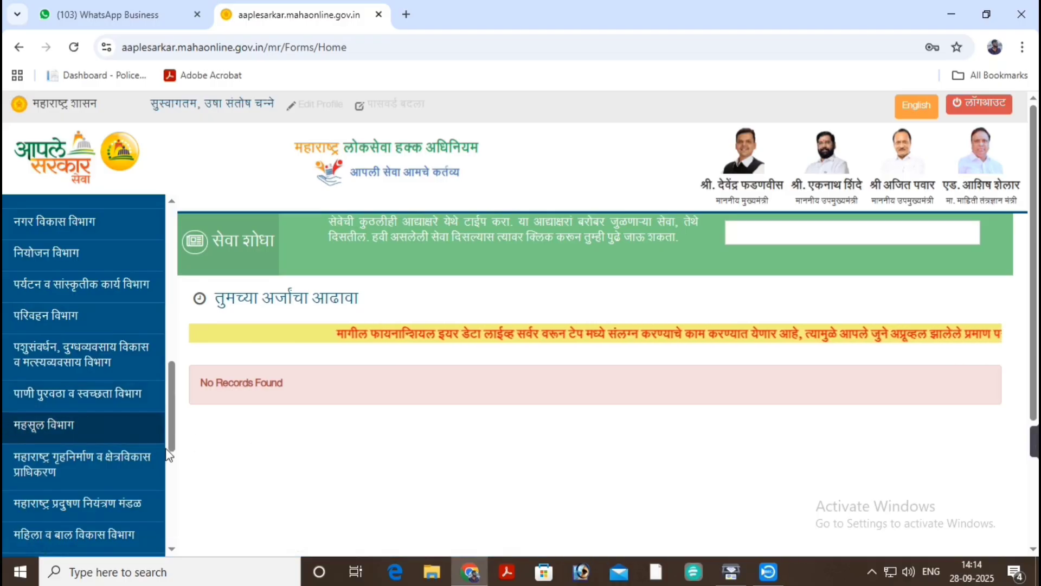
click(105, 432)
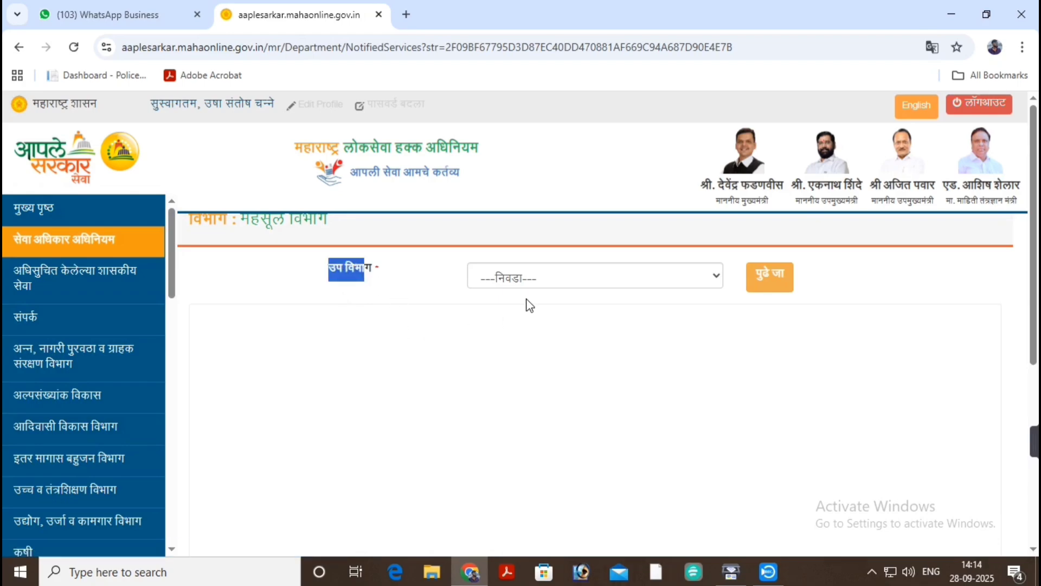
click(525, 280)
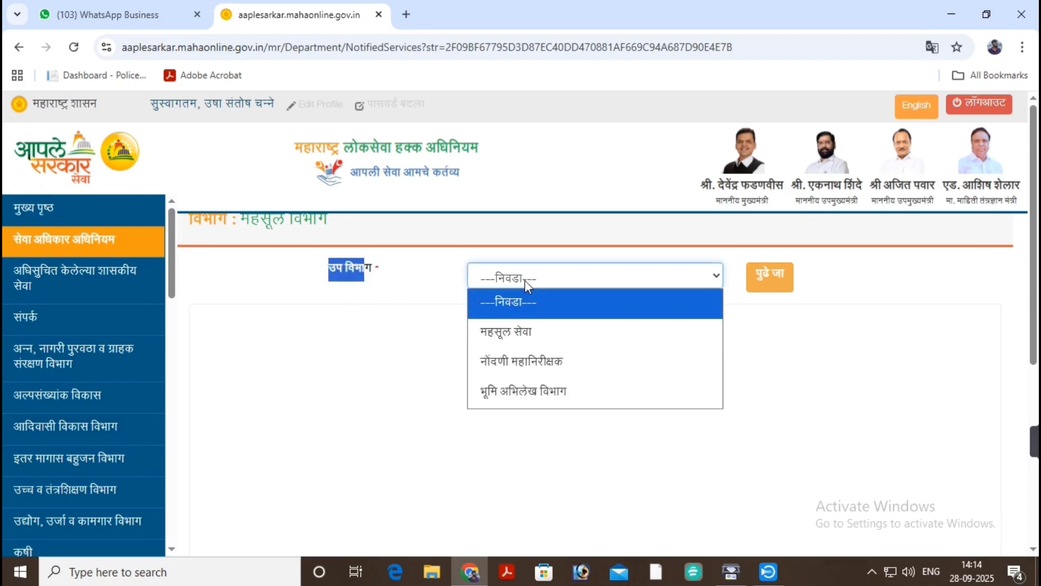
click(520, 333)
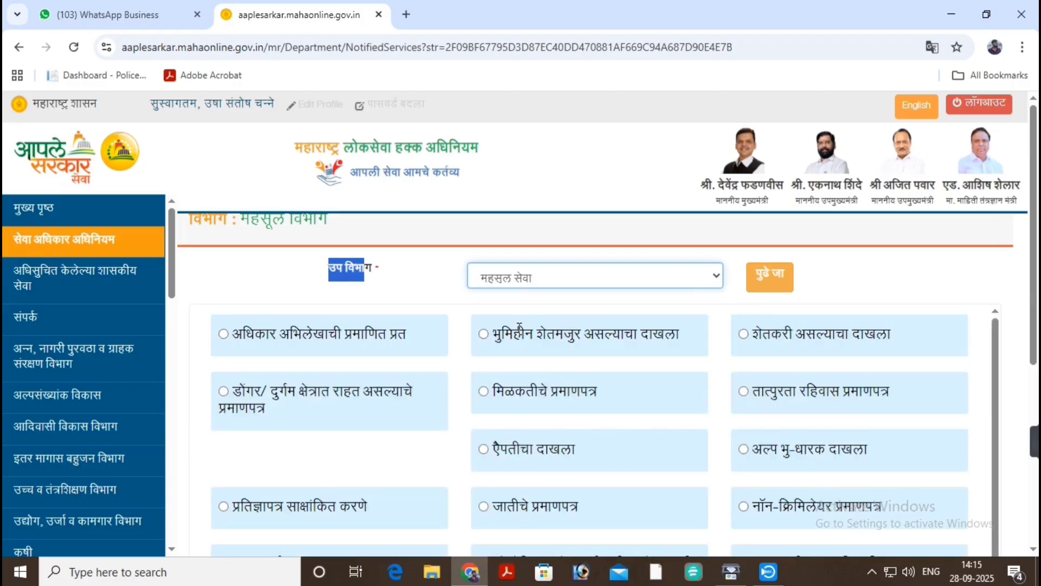
Select the मिळकतीचे प्रमाणपत्र income certificate service and proceed with पुढे जा.
scroll(570, 274, down, 1)
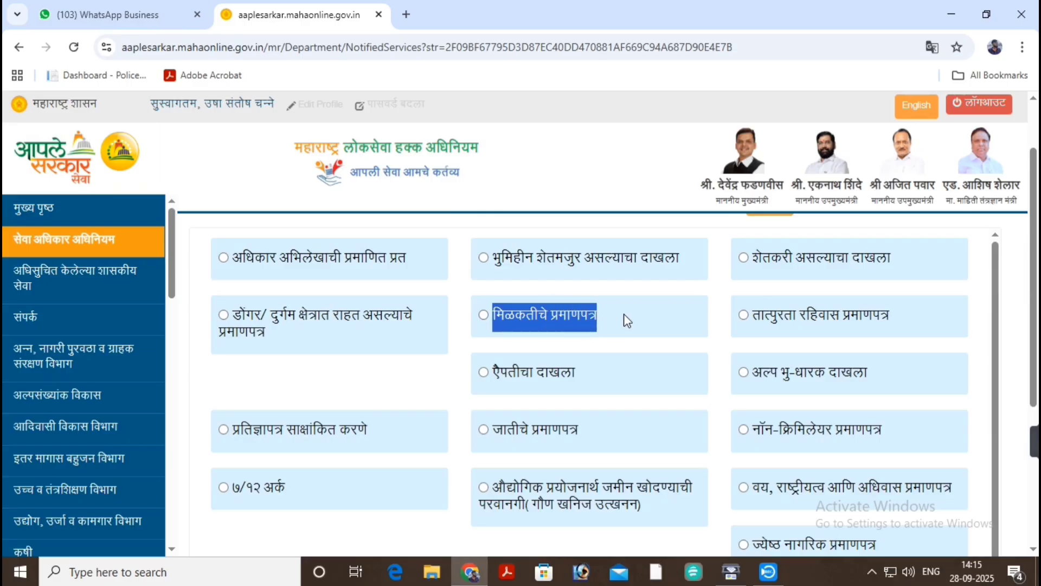
click(482, 315)
scroll(543, 320, up, 1)
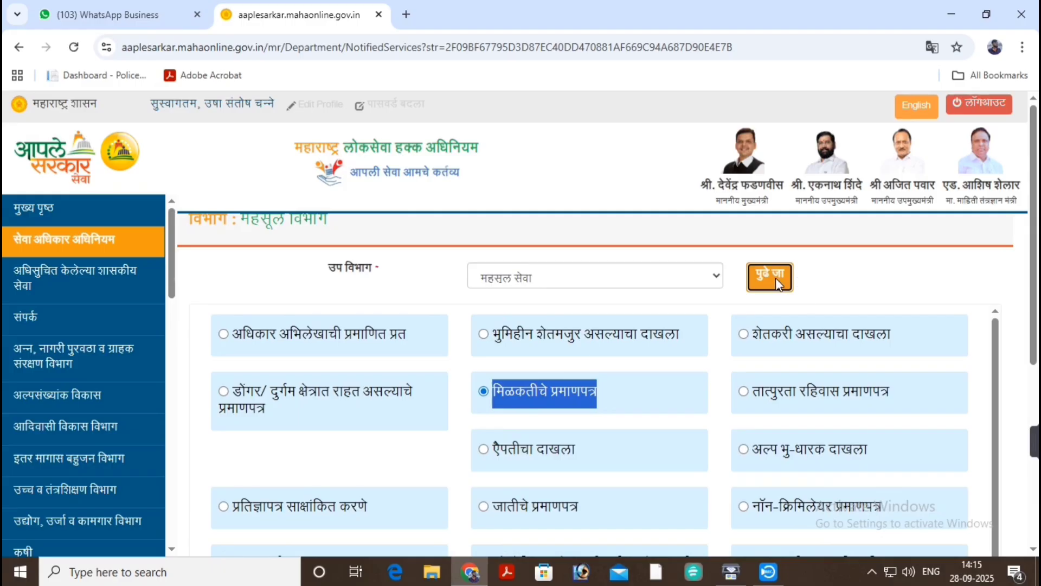
click(775, 278)
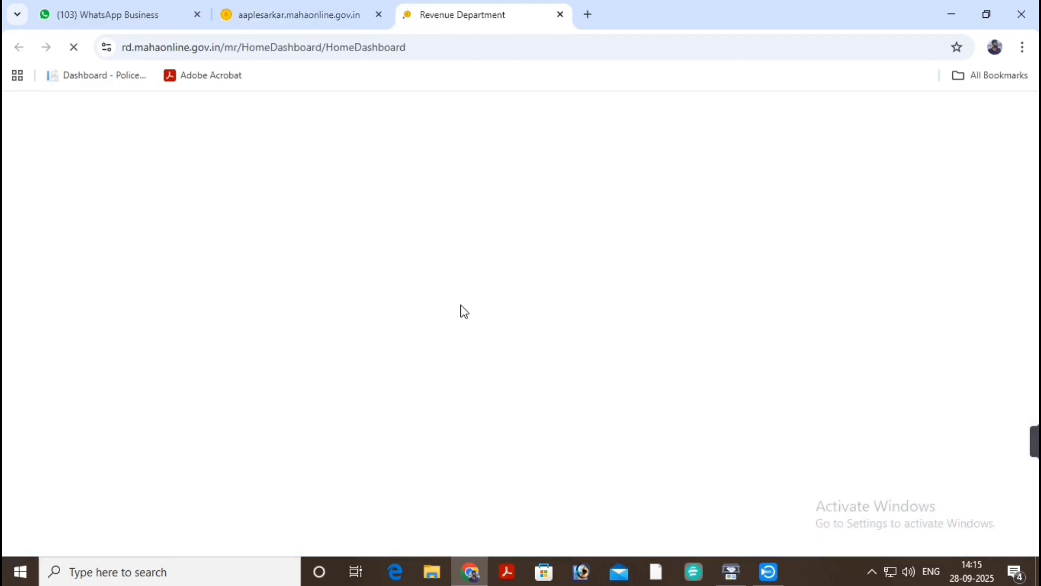
scroll(431, 265, down, 1)
scroll(431, 264, up, 1)
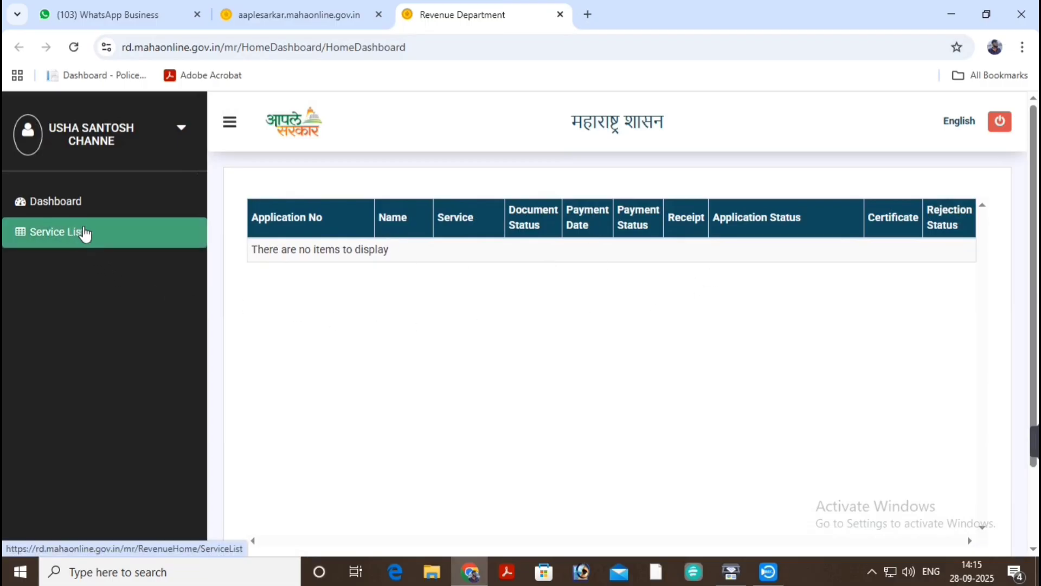
Switch the Revenue portal to English and open the Income Certificate required-documents page.
click(959, 122)
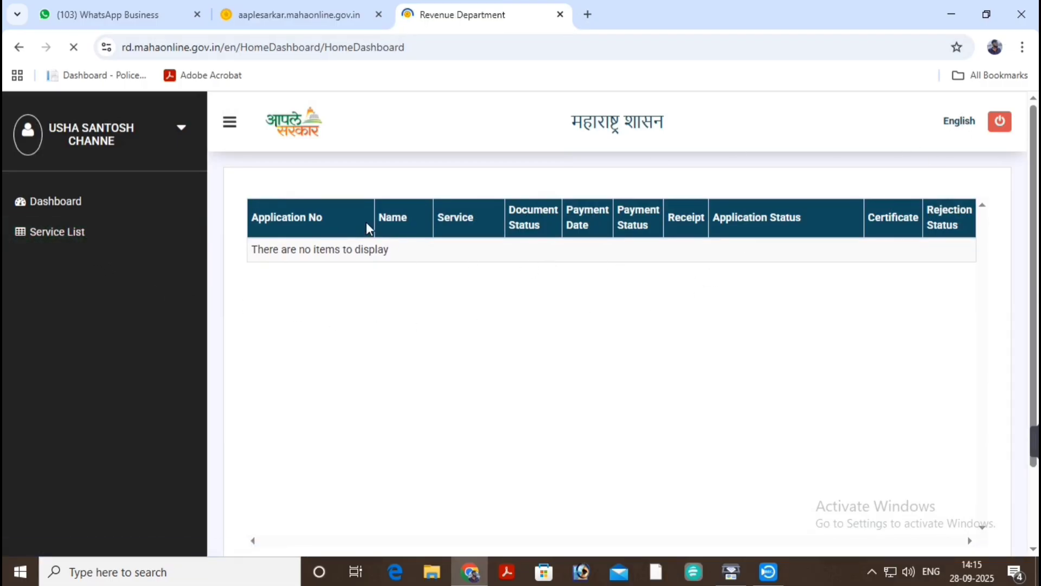
scroll(270, 210, down, 2)
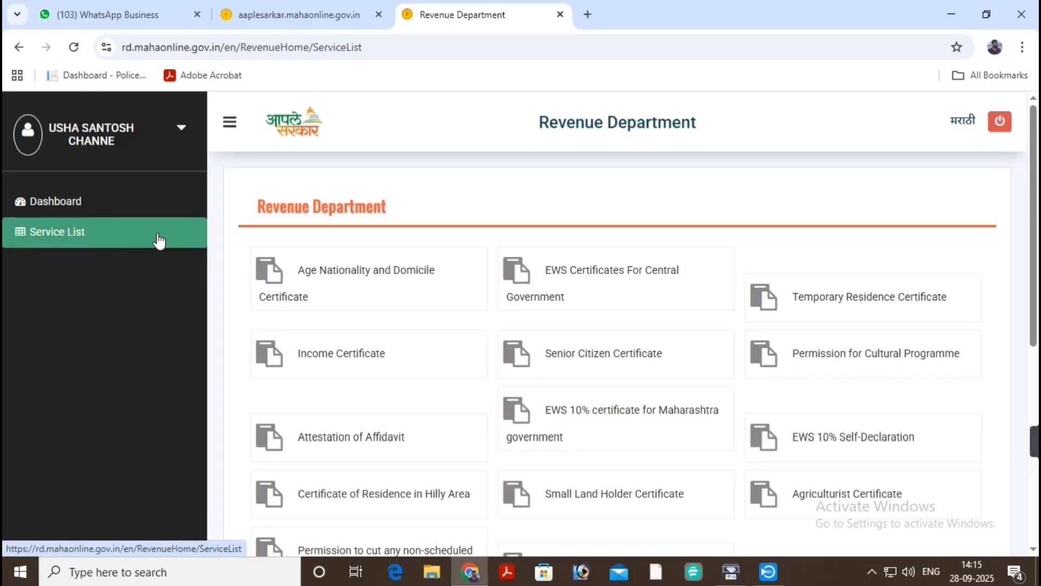
scroll(639, 237, down, 2)
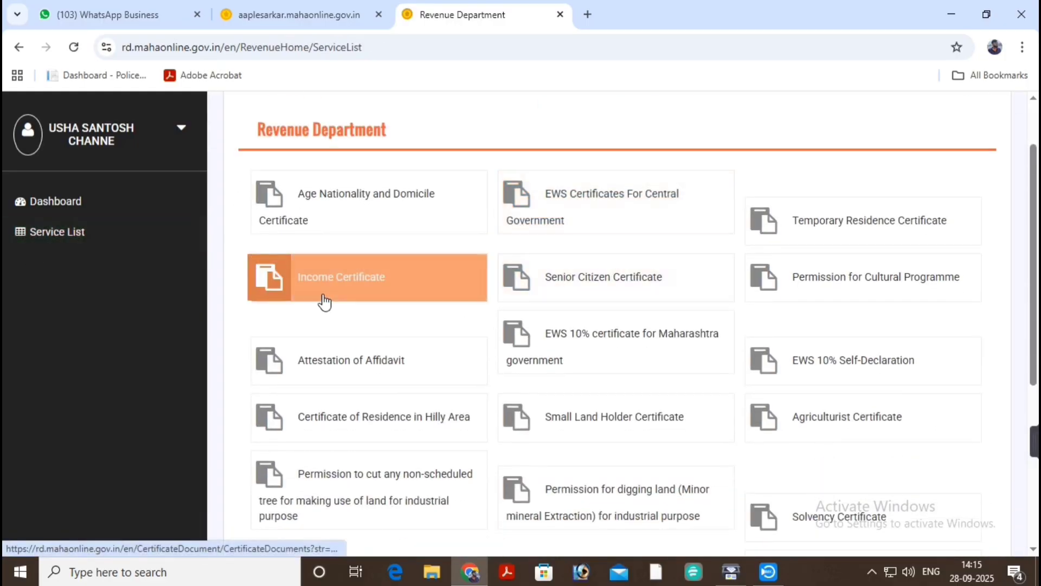
click(329, 282)
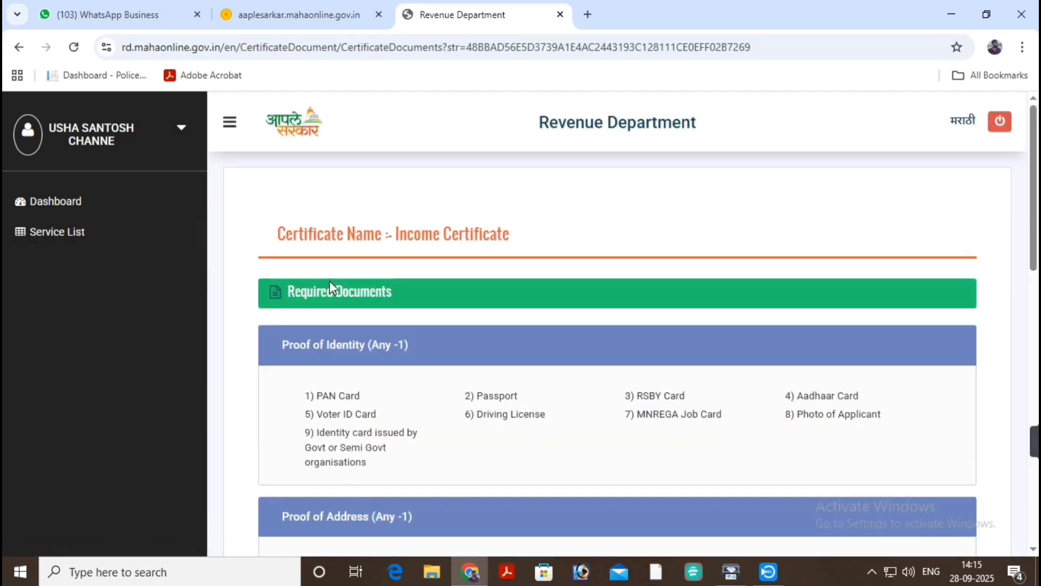
Review the English required-documents list, including the Proof of Address section.
scroll(622, 268, down, 1)
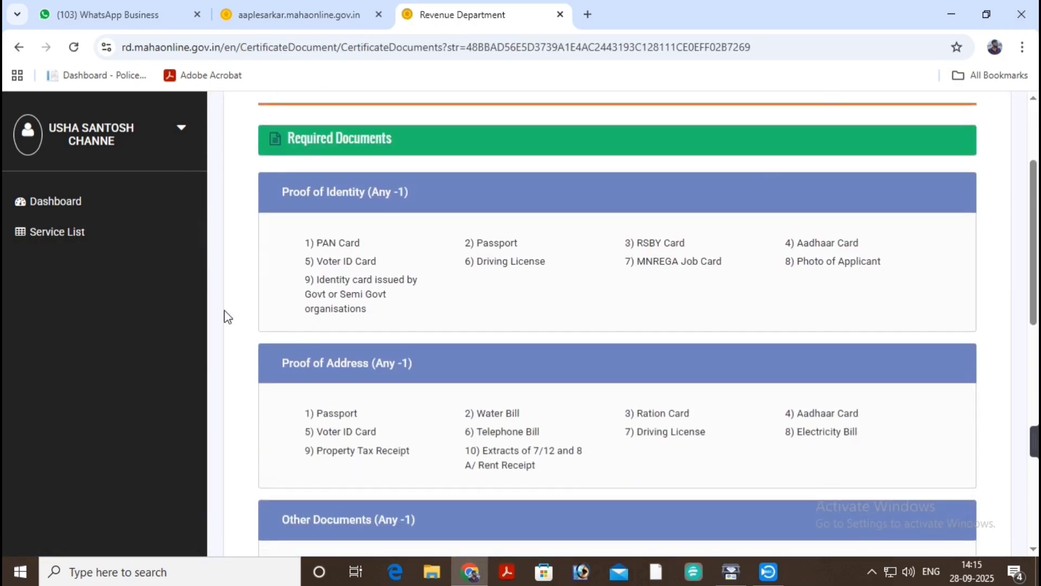
drag(279, 202, 384, 194)
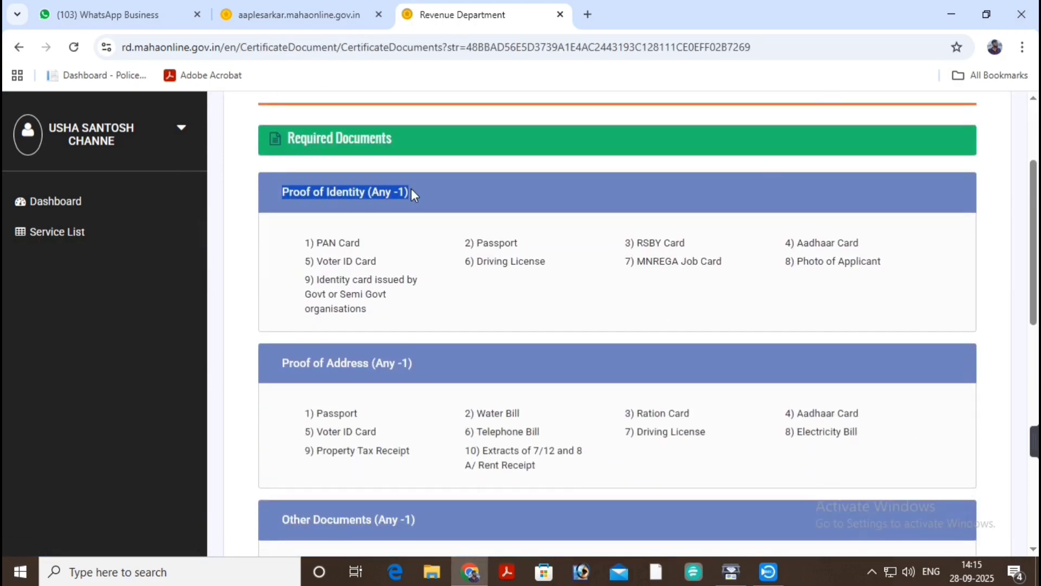
scroll(424, 249, down, 1)
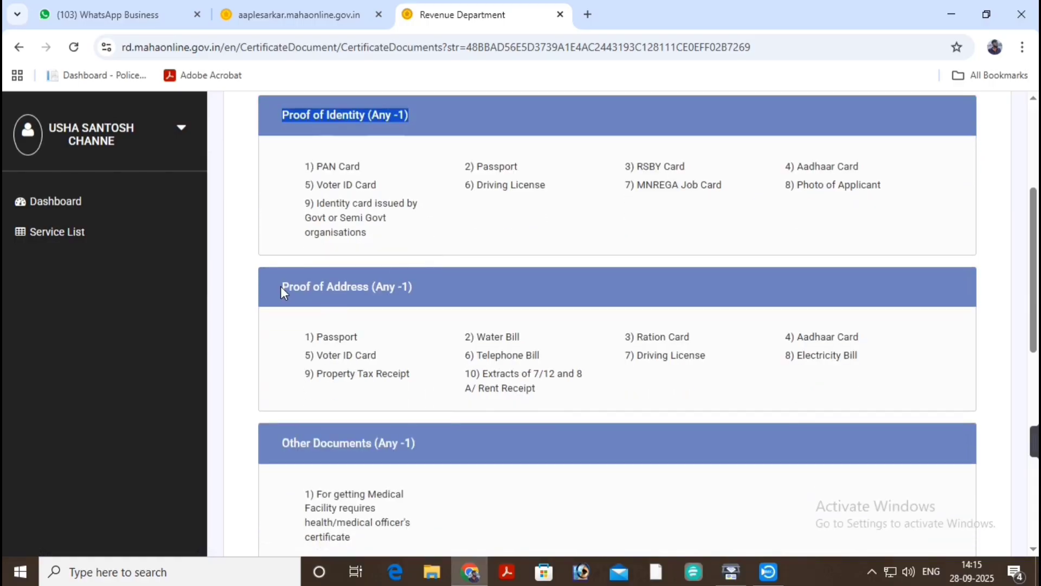
drag(281, 286, 415, 291)
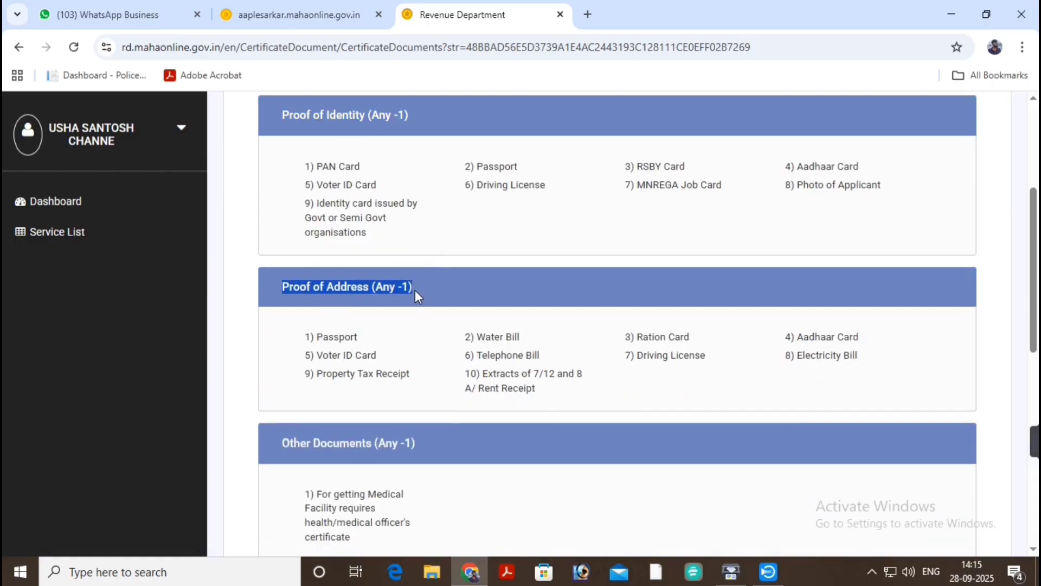
scroll(415, 289, down, 1)
click(268, 357)
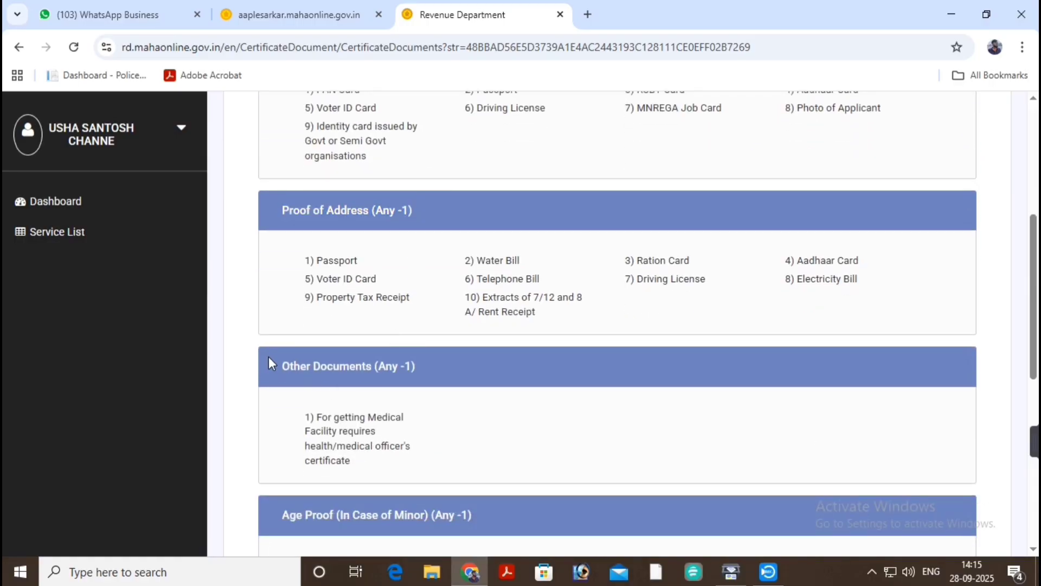
drag(269, 357, 422, 360)
scroll(651, 302, up, 4)
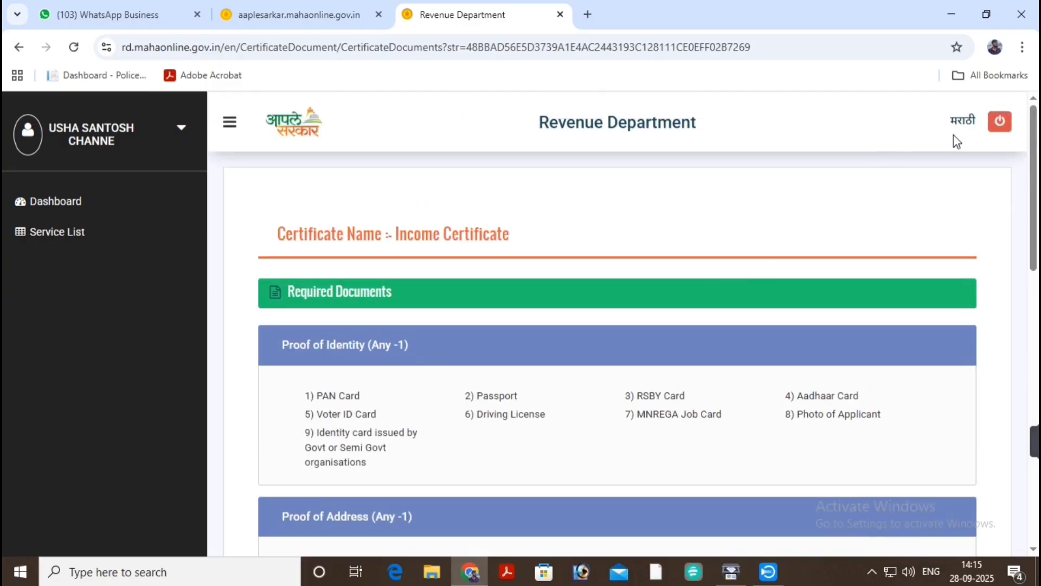
Switch the page back to Marathi and review the address and age proof sections.
click(963, 122)
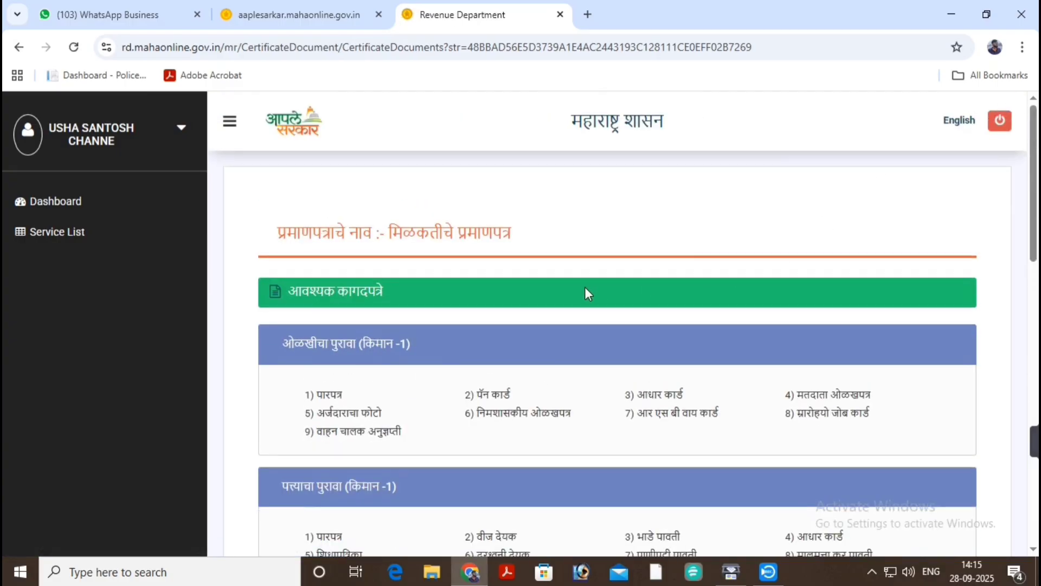
scroll(585, 293, down, 3)
drag(289, 199, 415, 187)
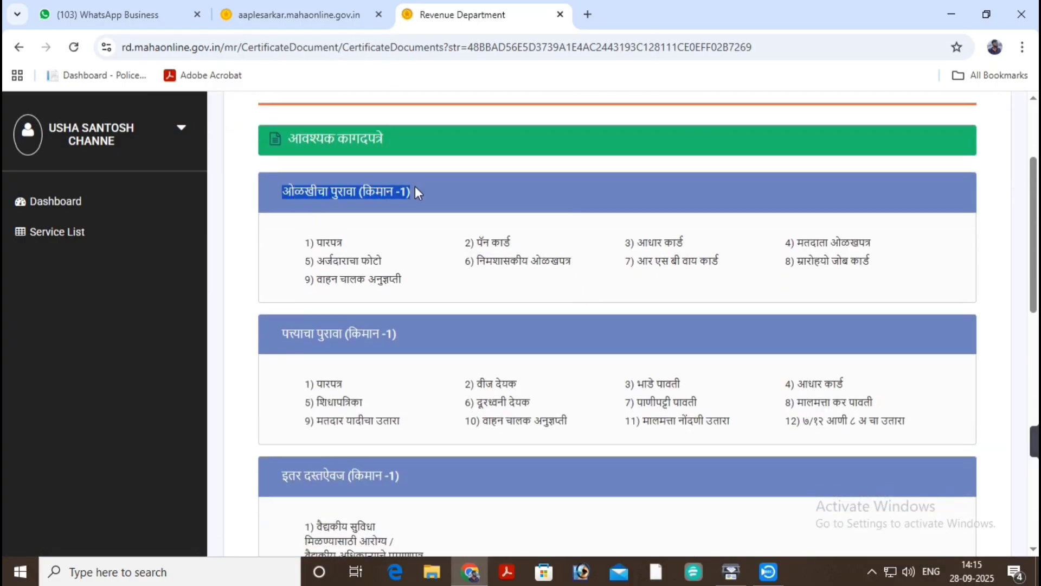
scroll(417, 188, down, 1)
drag(273, 259, 413, 253)
scroll(413, 253, down, 1)
scroll(413, 252, down, 1)
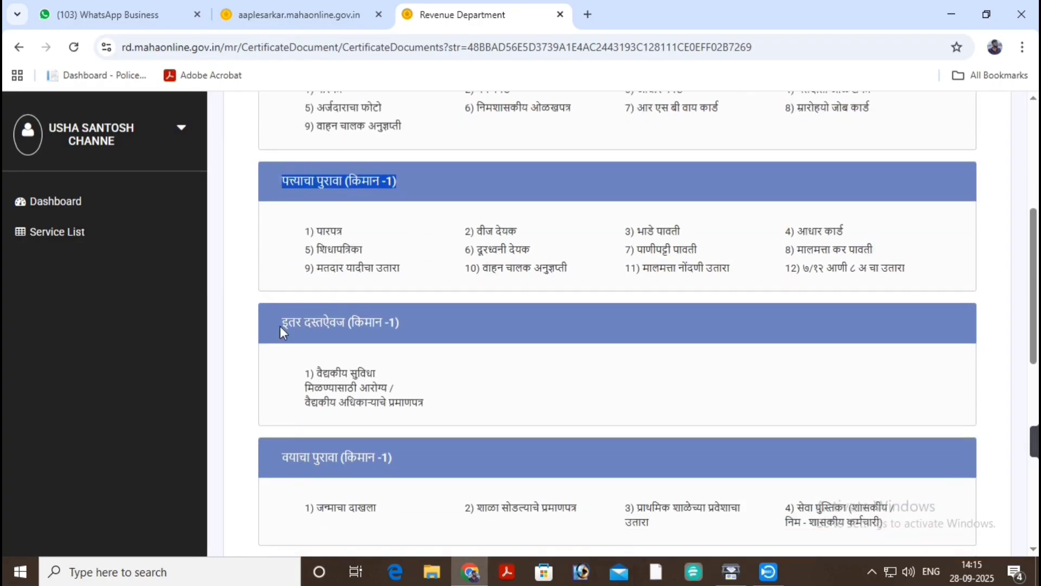
drag(271, 326, 409, 314)
scroll(409, 314, down, 1)
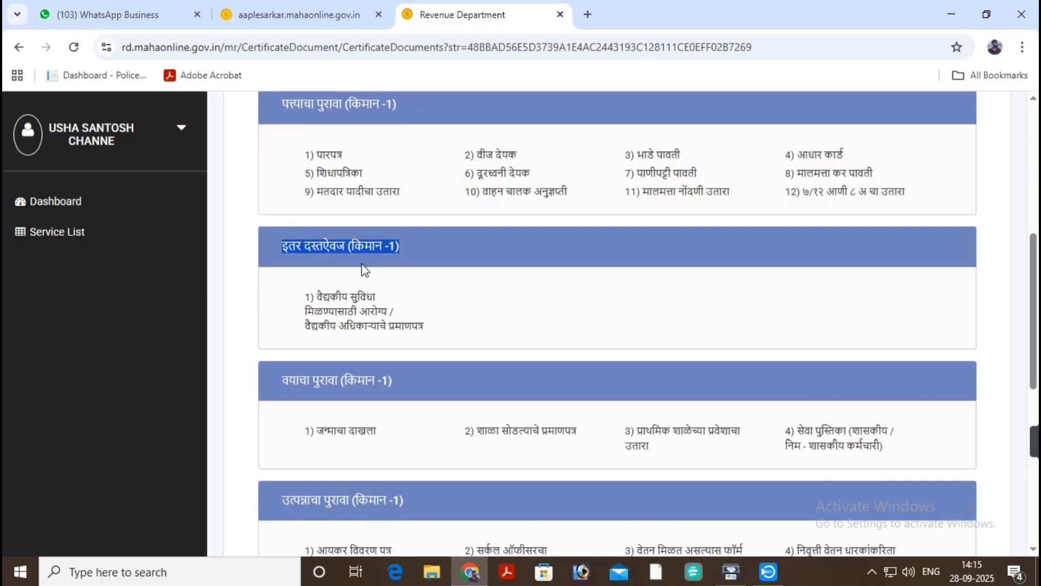
scroll(363, 270, down, 1)
drag(285, 304, 392, 305)
scroll(429, 298, down, 1)
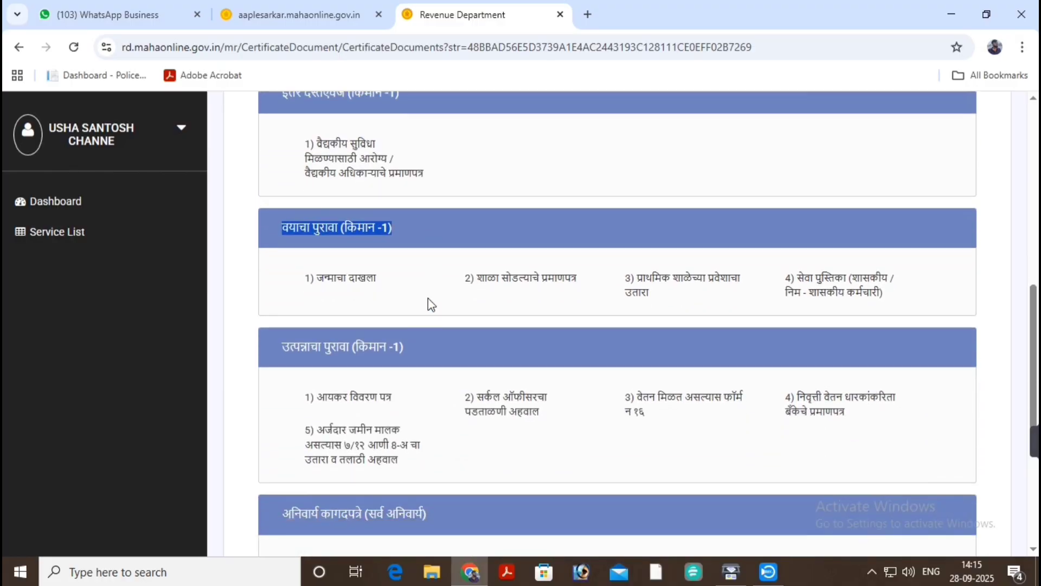
drag(271, 347, 430, 347)
Review the income proof and self-declaration documents, then proceed to the application form.
scroll(433, 354, down, 1)
scroll(434, 353, down, 1)
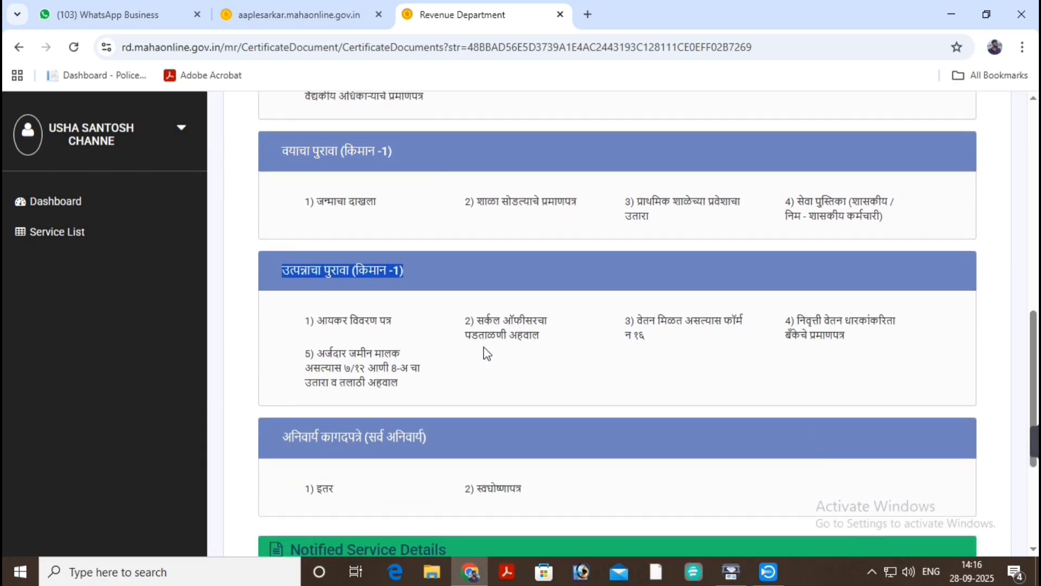
click(469, 358)
scroll(406, 348, down, 1)
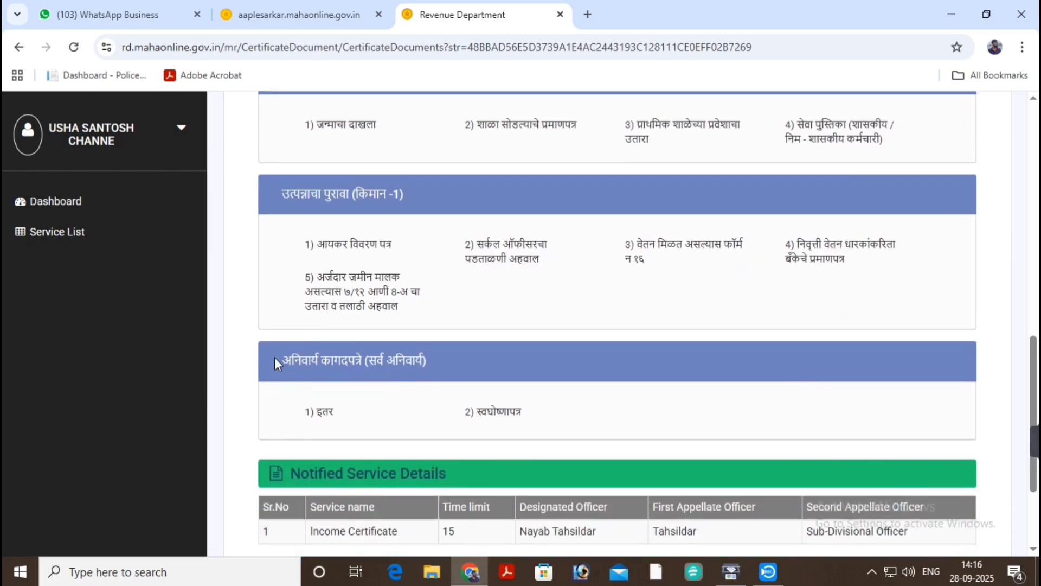
drag(274, 357, 441, 356)
scroll(481, 362, down, 1)
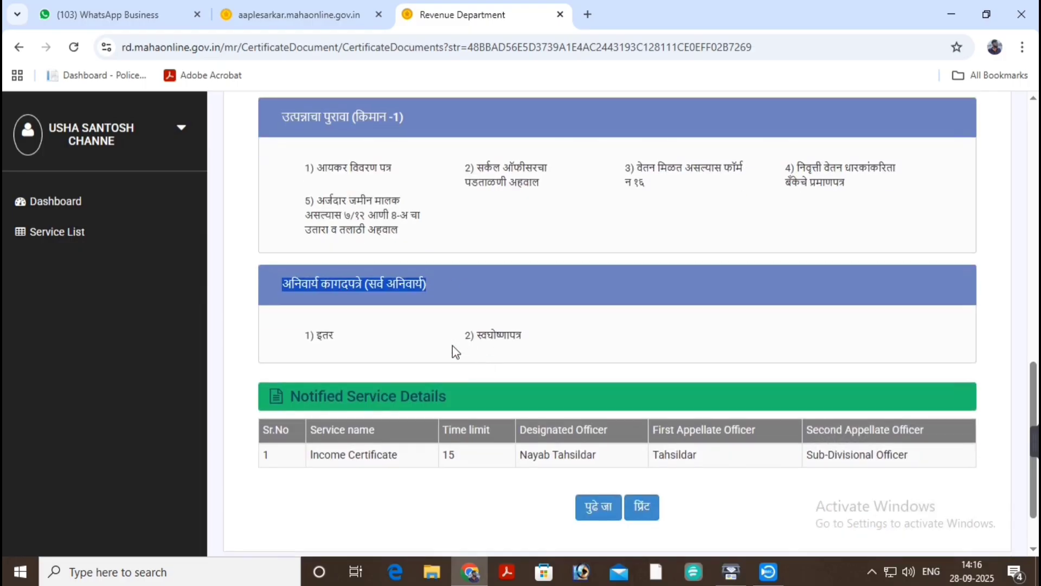
click(413, 314)
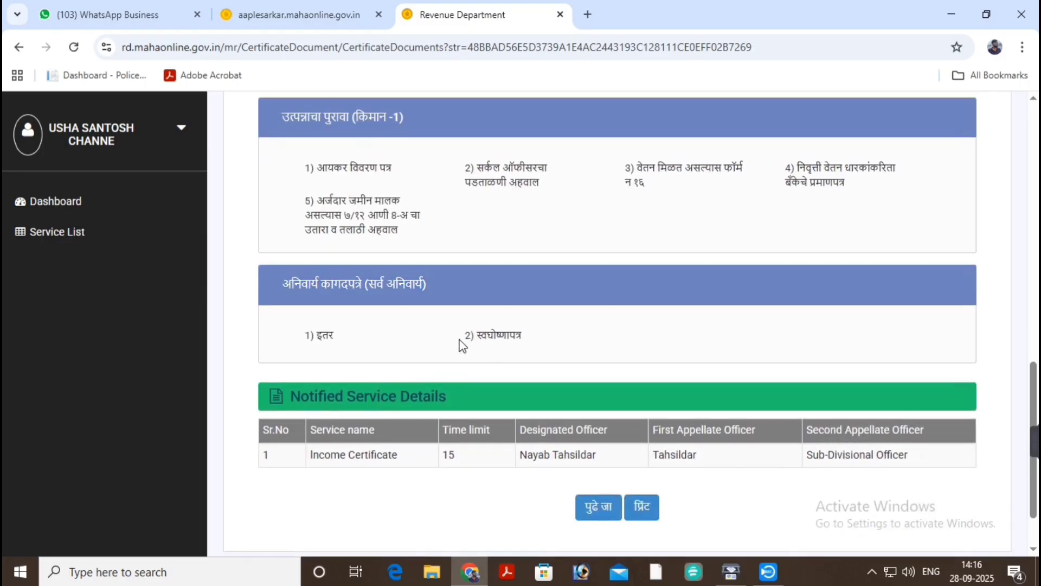
drag(462, 339, 542, 342)
scroll(544, 341, down, 1)
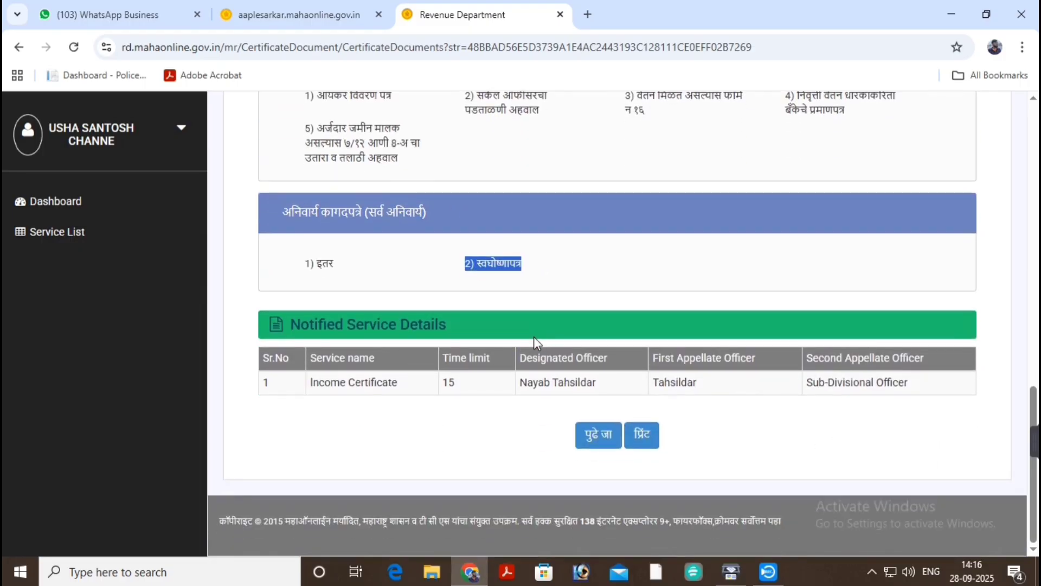
scroll(535, 341, up, 3)
scroll(532, 339, up, 10)
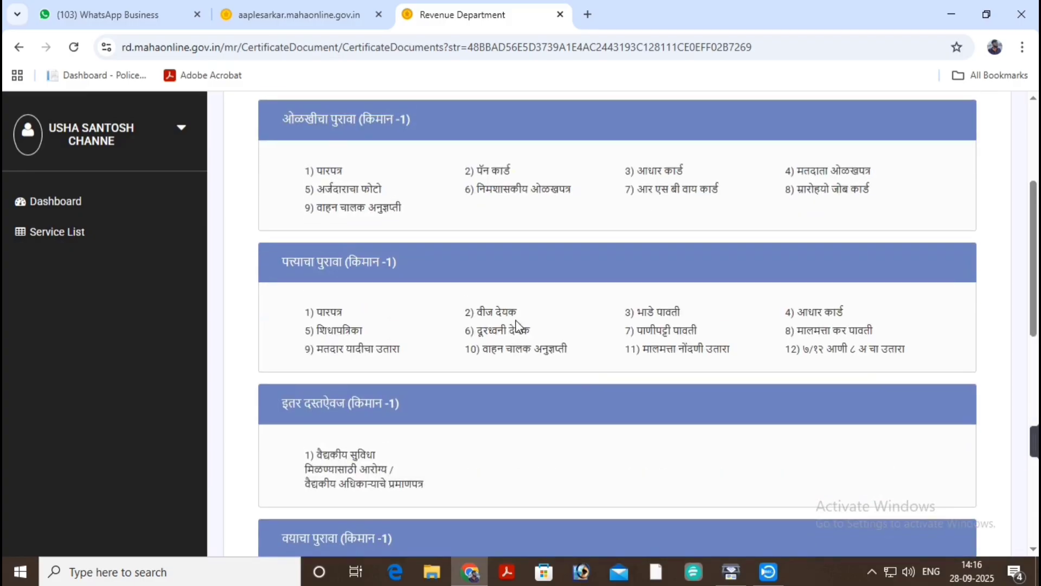
scroll(515, 320, down, 10)
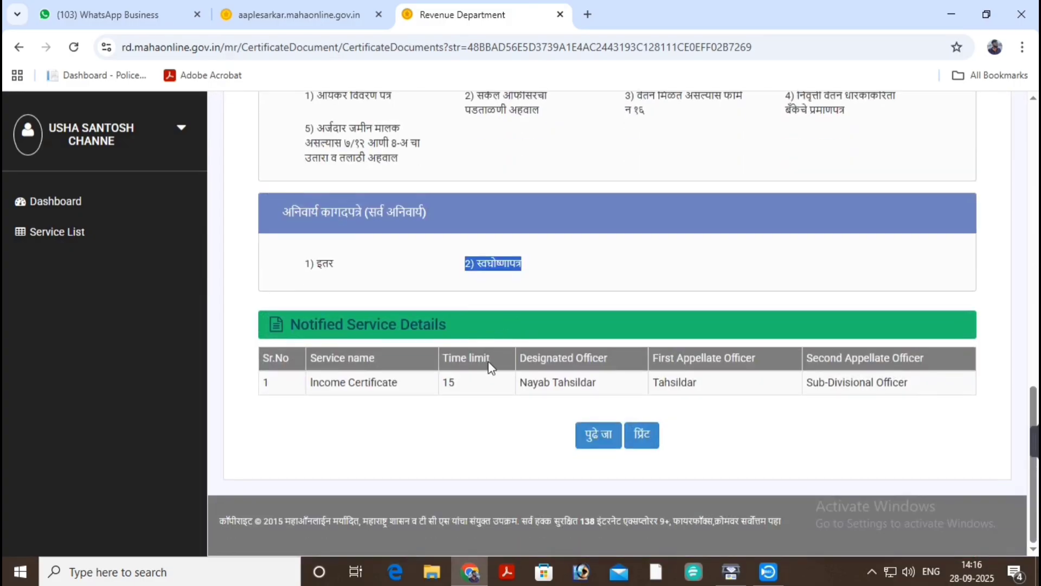
click(589, 444)
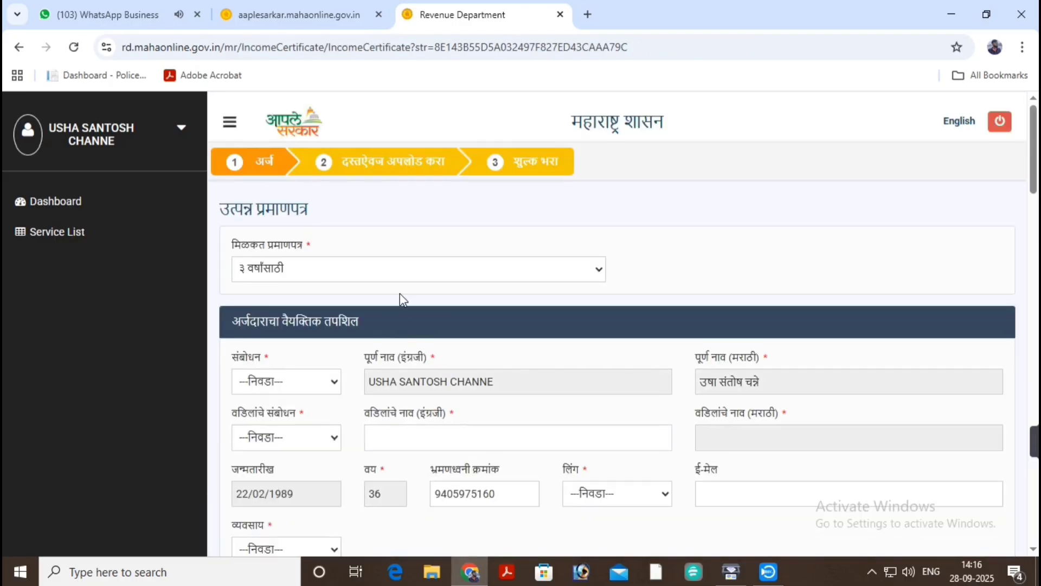
Set certificate period १ वर्षांसाठी, applicant honorific श्रीमती and father's honorific श्री.
scroll(396, 286, down, 1)
scroll(744, 214, up, 1)
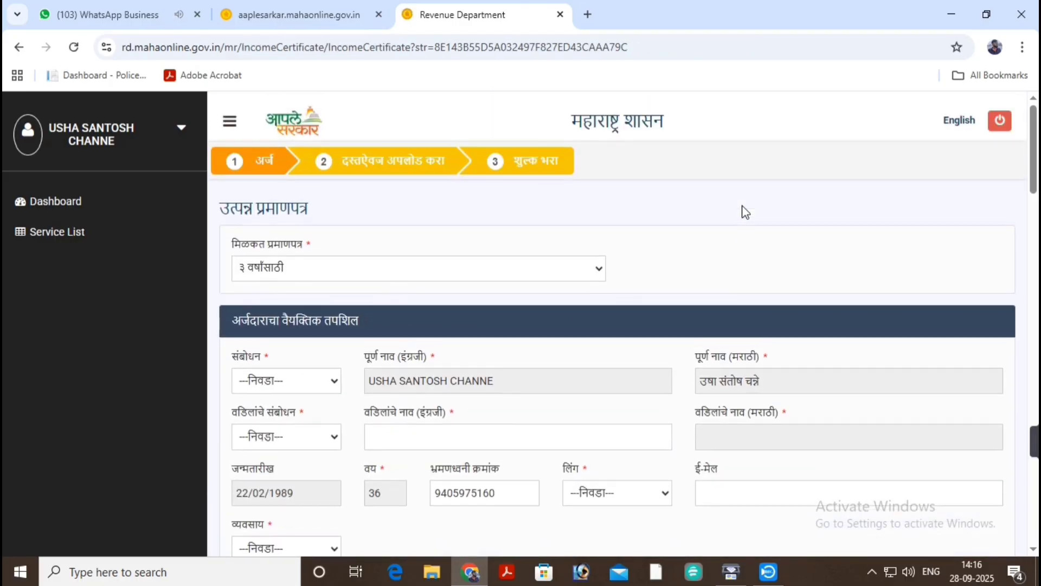
click(411, 269)
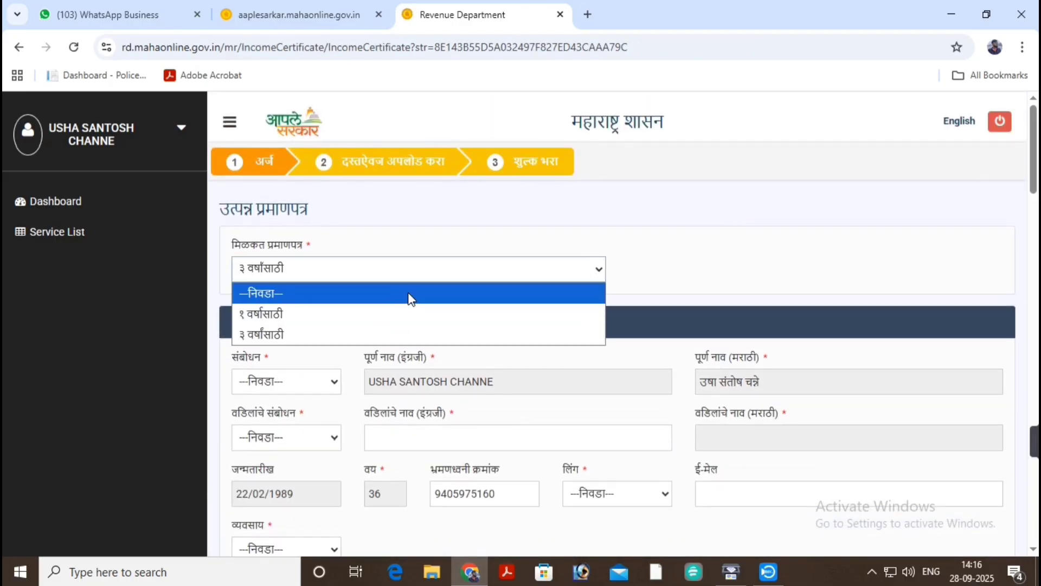
click(408, 317)
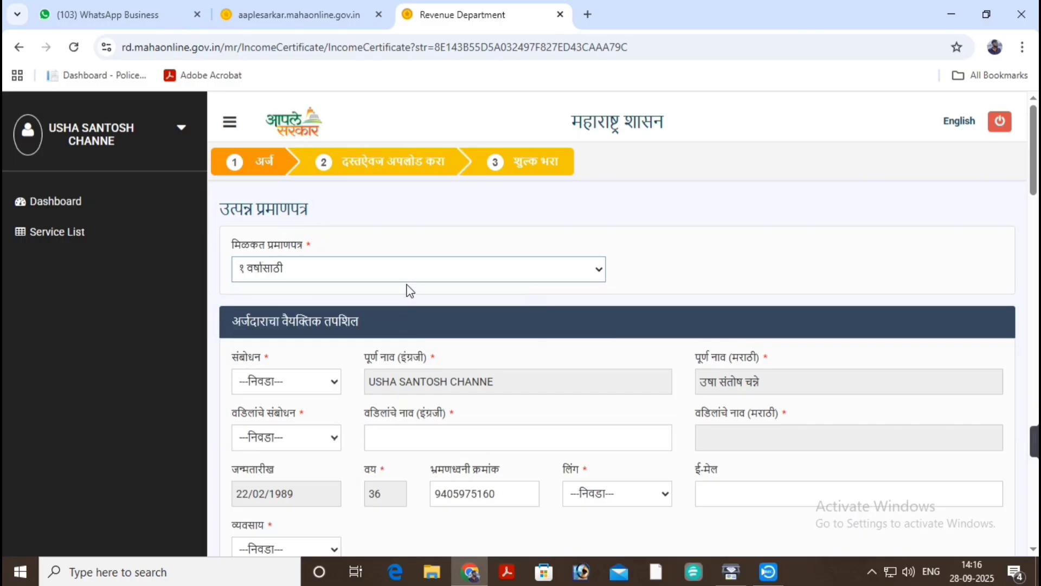
scroll(404, 288, down, 1)
click(298, 305)
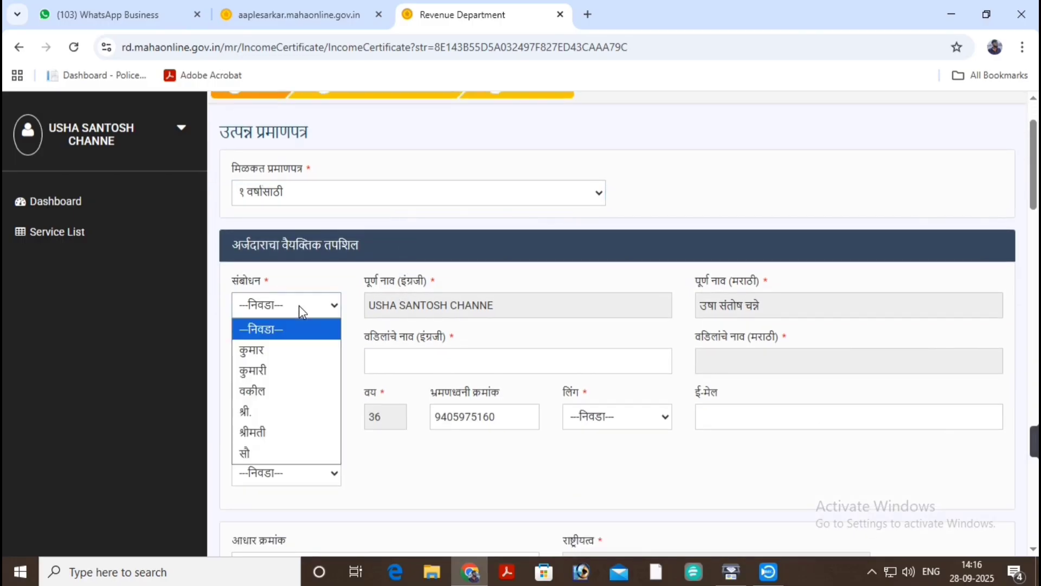
click(293, 431)
scroll(412, 298, down, 1)
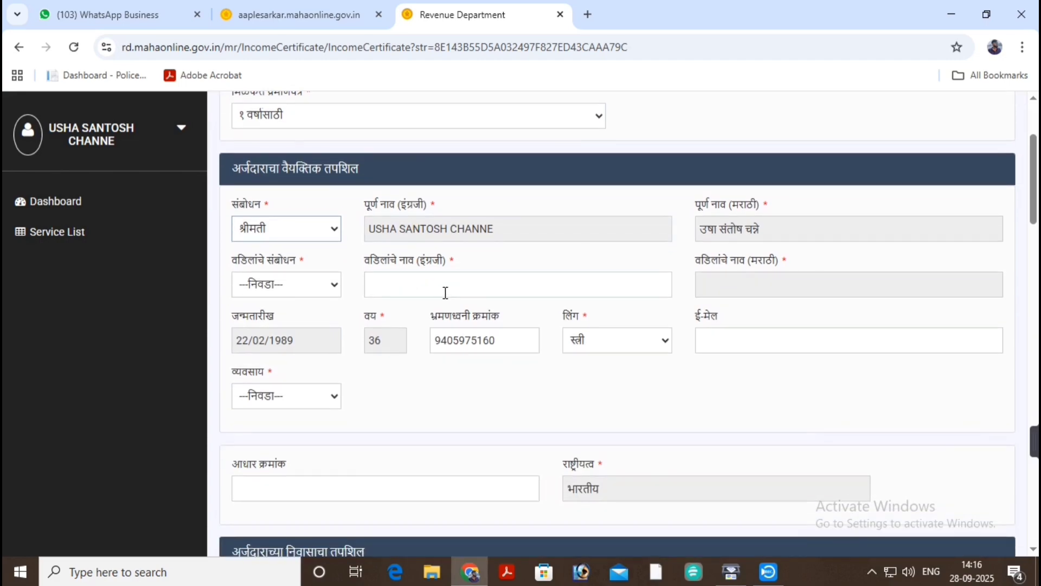
click(302, 295)
click(298, 328)
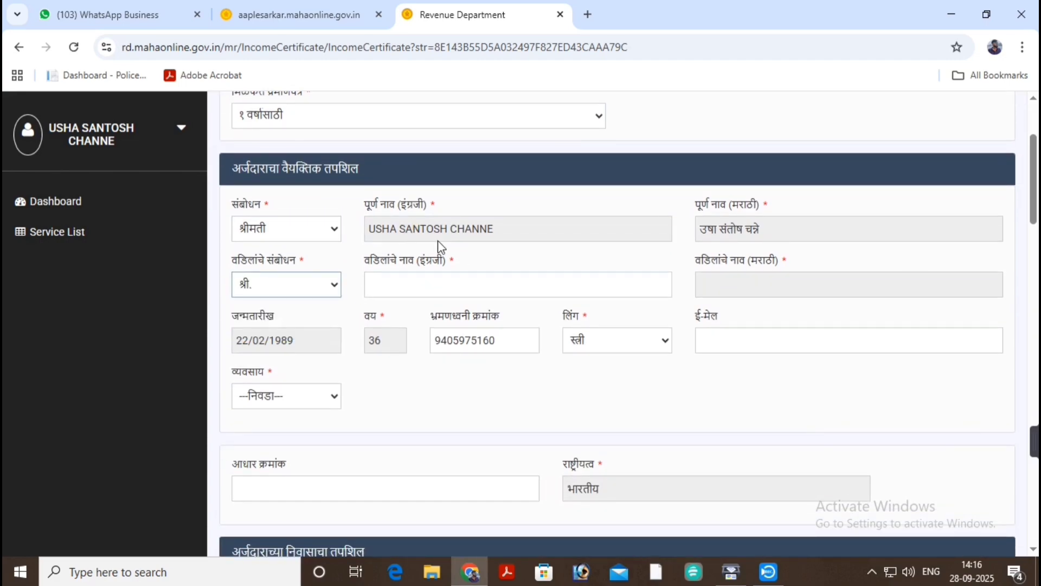
scroll(386, 230, up, 1)
scroll(386, 230, up, 1)
Enter the father's name in English and set the occupation to मोलमजूरी.
click(421, 358)
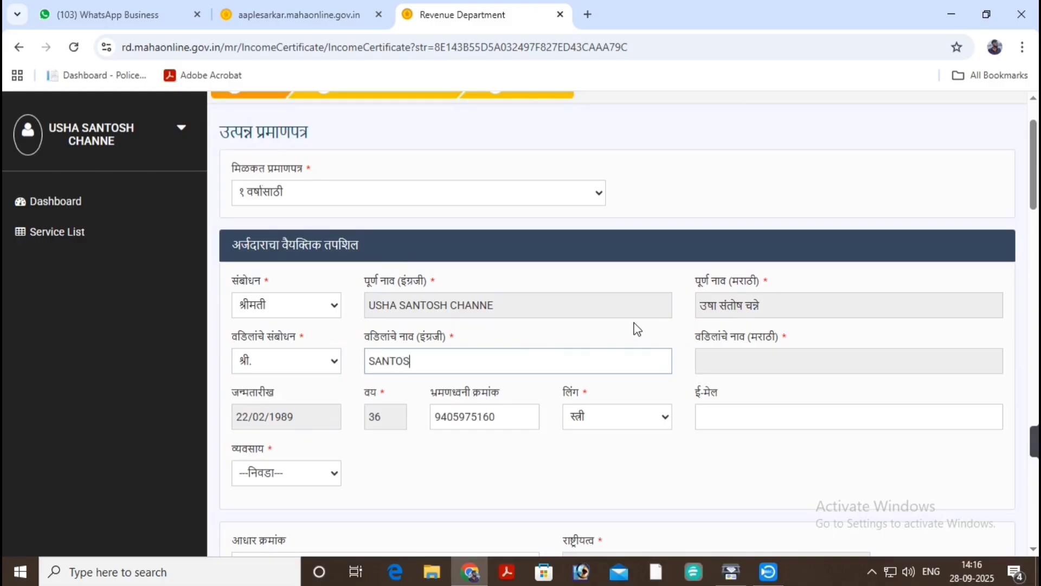
click(562, 493)
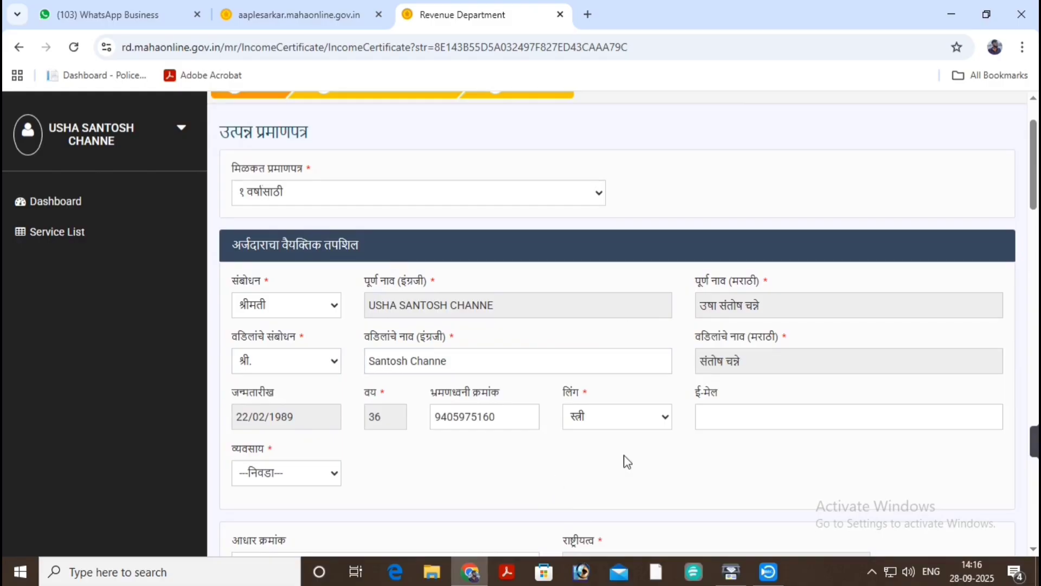
scroll(719, 414, down, 3)
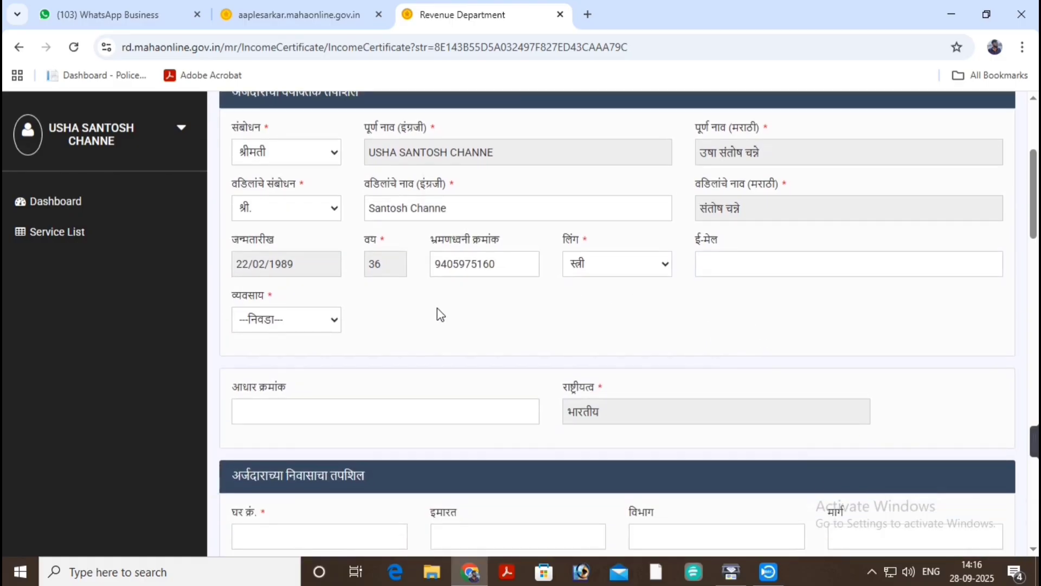
click(300, 327)
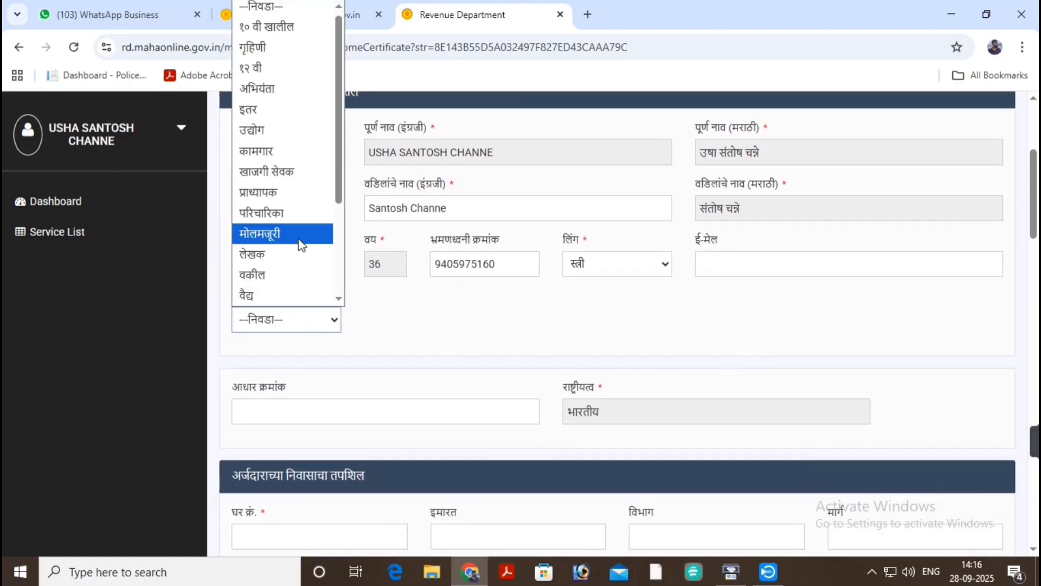
scroll(296, 163, down, 3)
scroll(292, 191, up, 3)
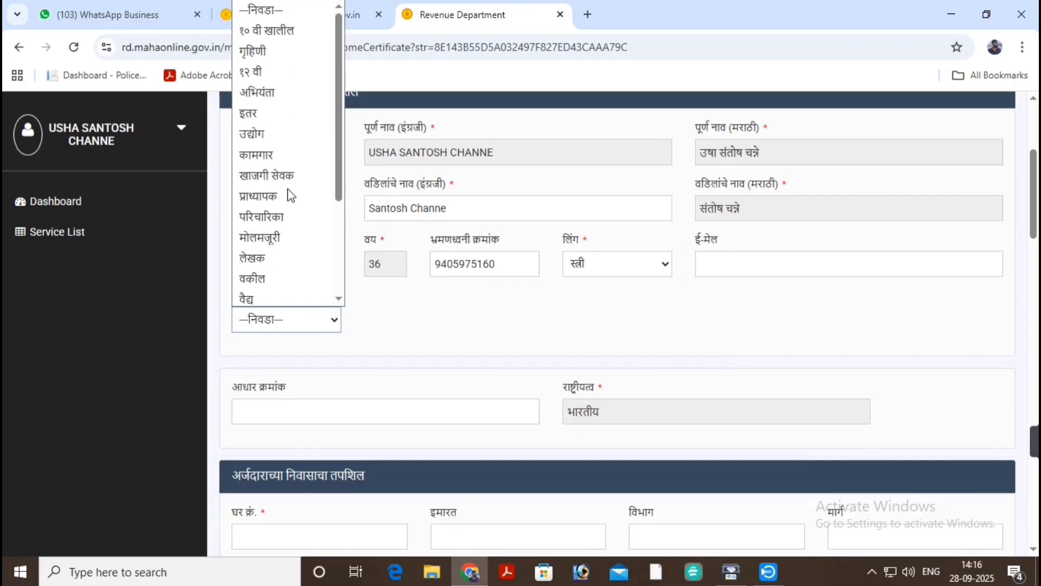
click(288, 238)
scroll(411, 292, up, 1)
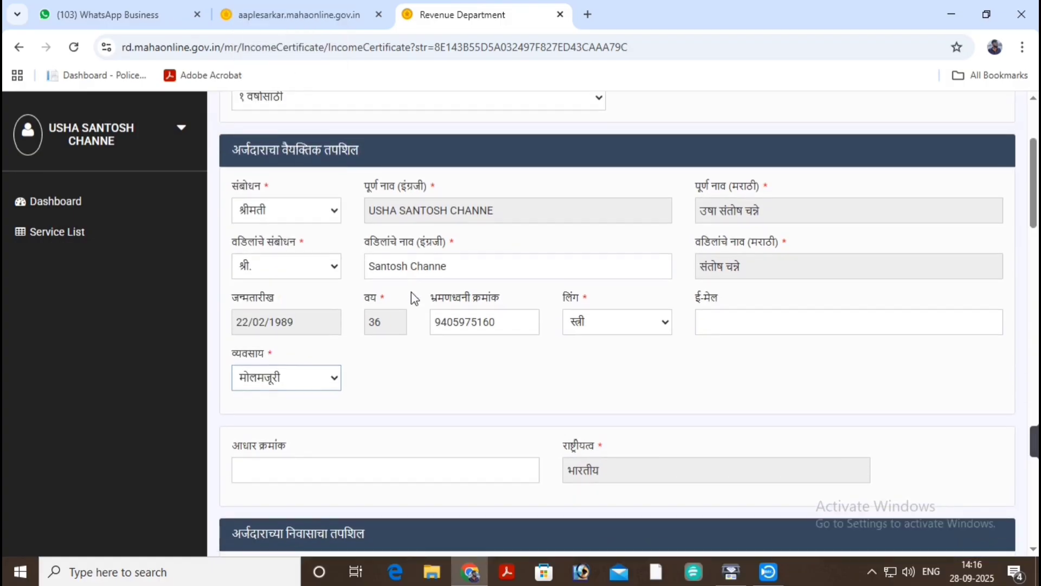
scroll(411, 291, down, 4)
Choose taluka राजुरा and village पौनी in the residence details.
scroll(296, 326, down, 2)
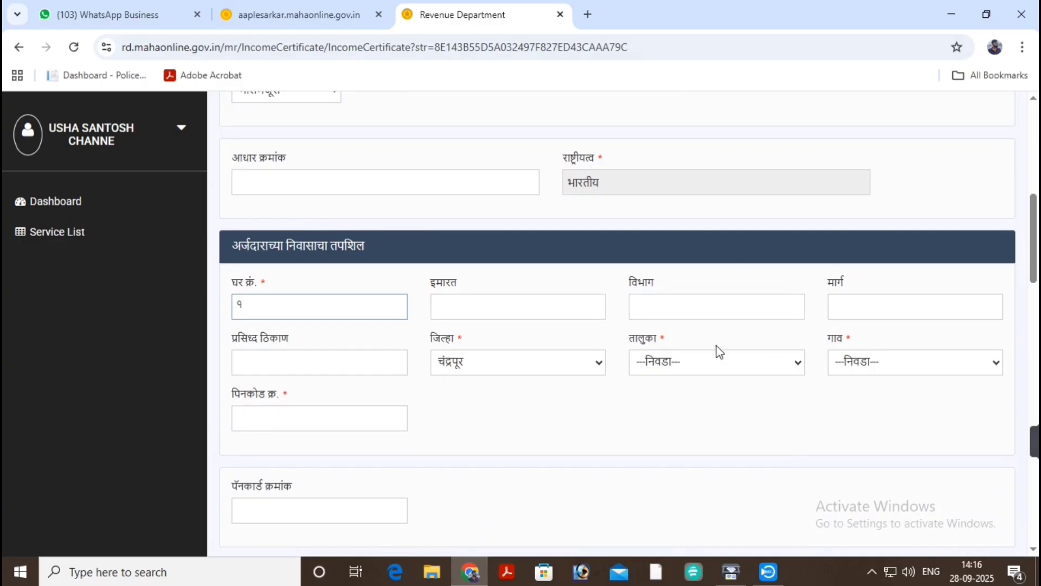
double_click(456, 341)
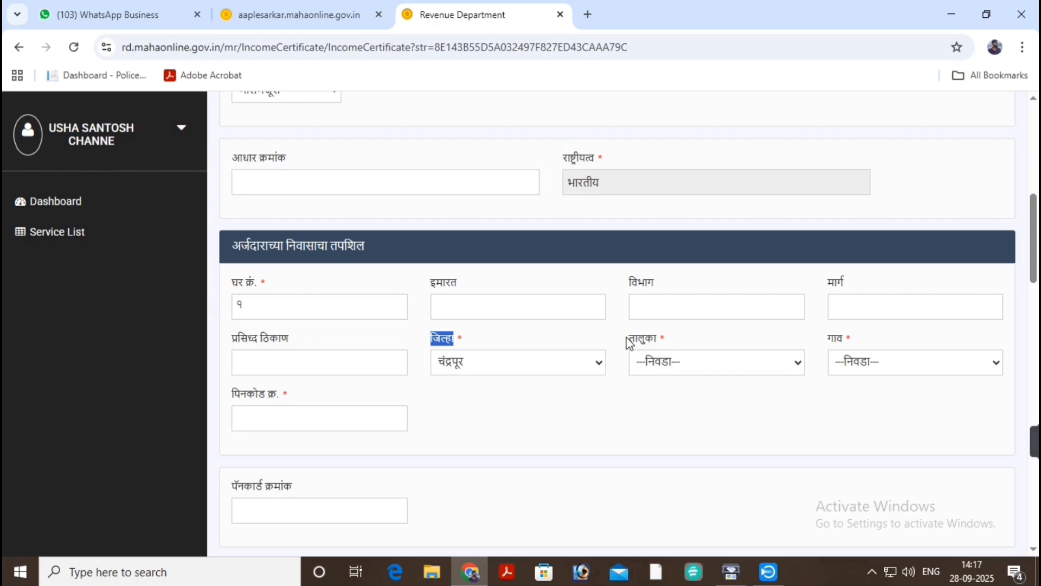
drag(628, 342, 662, 343)
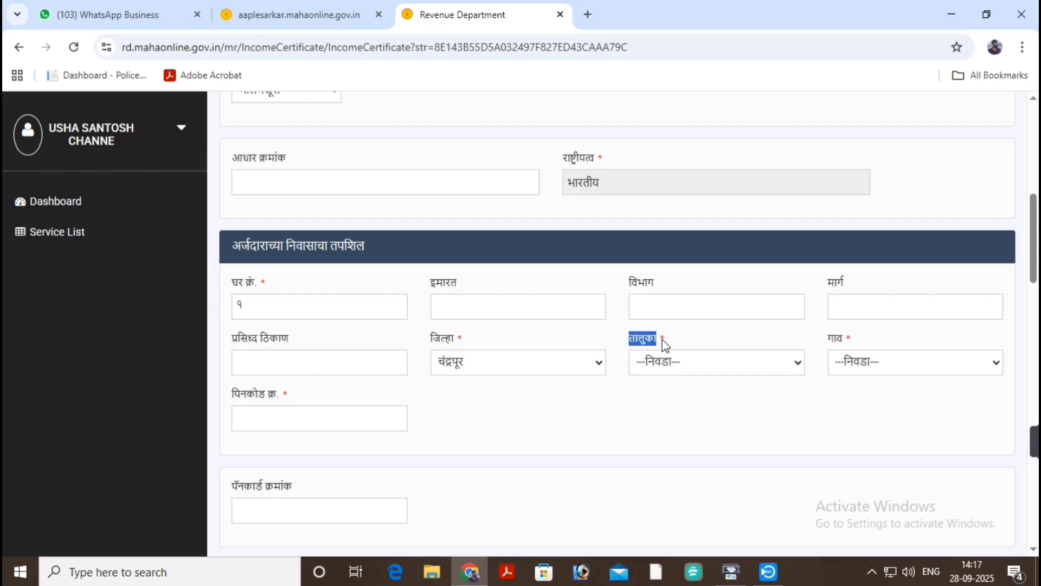
click(687, 362)
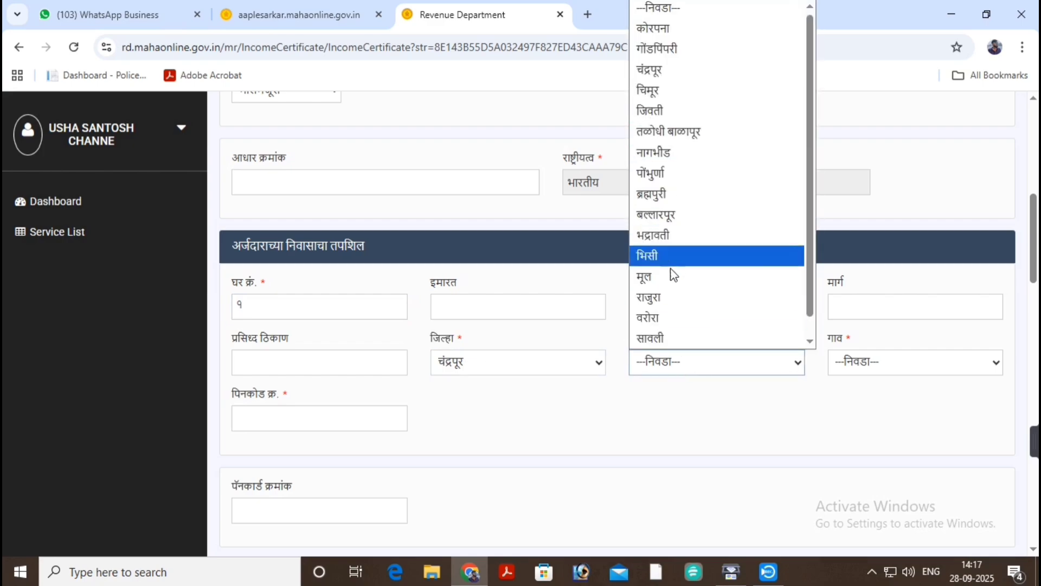
click(670, 296)
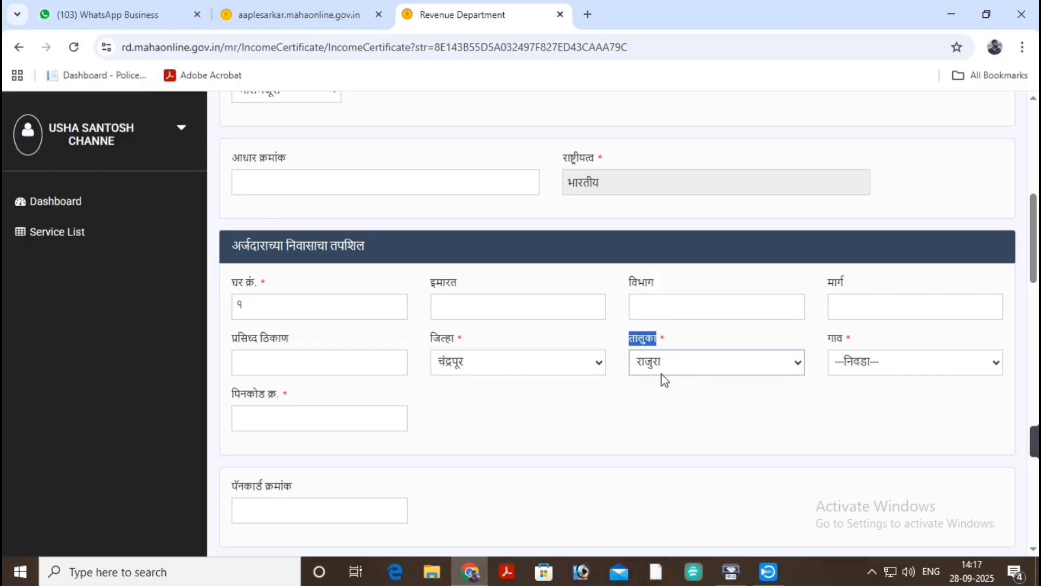
click(880, 362)
scroll(867, 109, down, 5)
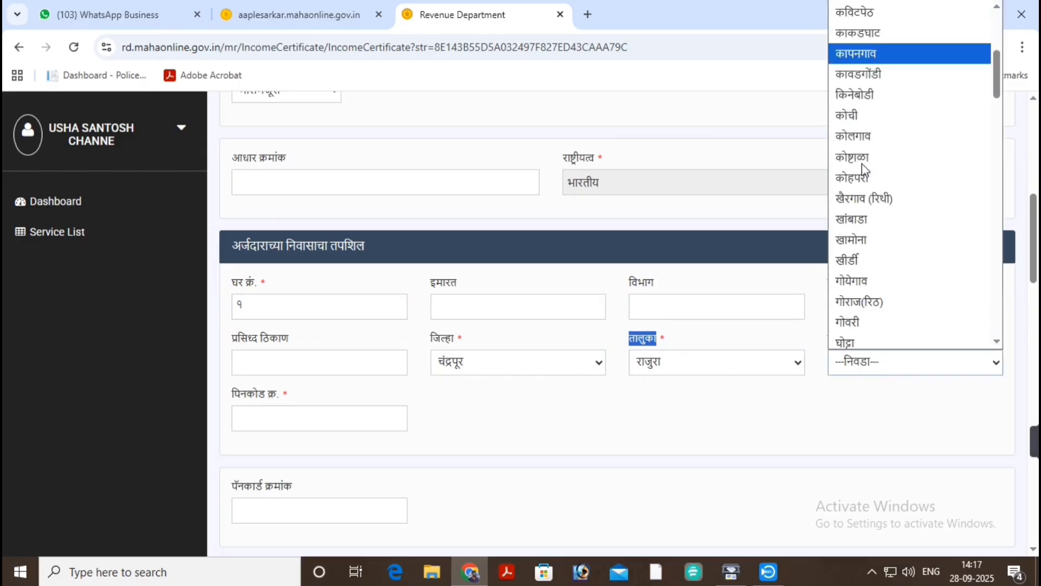
scroll(862, 165, down, 10)
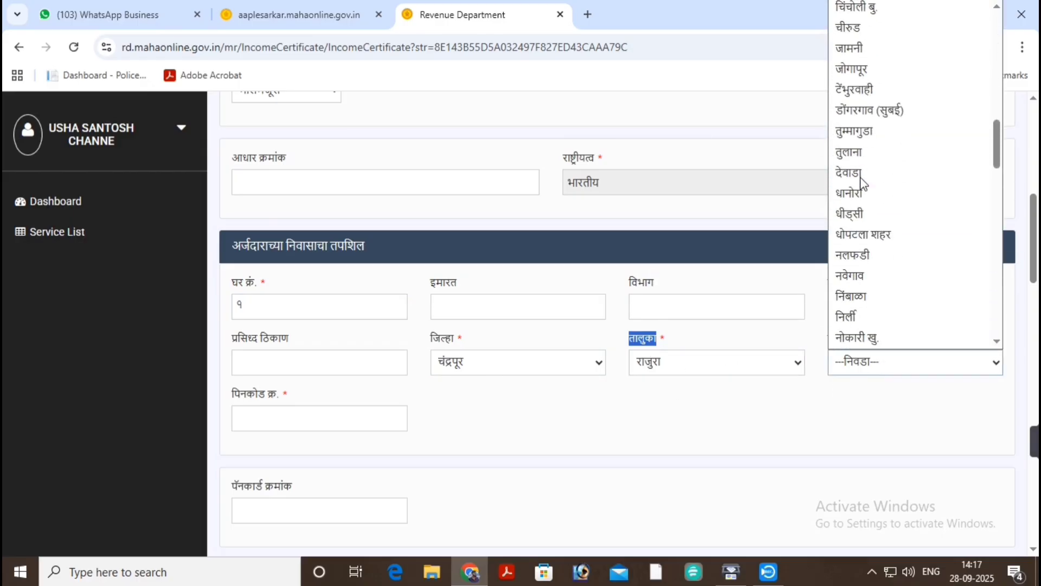
scroll(862, 183, down, 3)
click(849, 329)
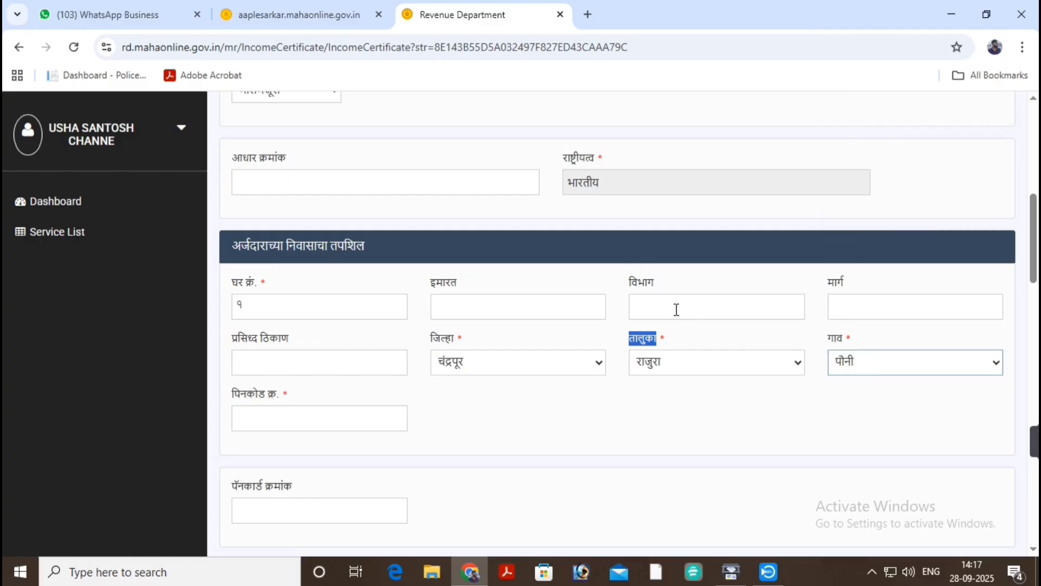
Fill the PIN code from the browser's saved address suggestion.
scroll(672, 306, down, 2)
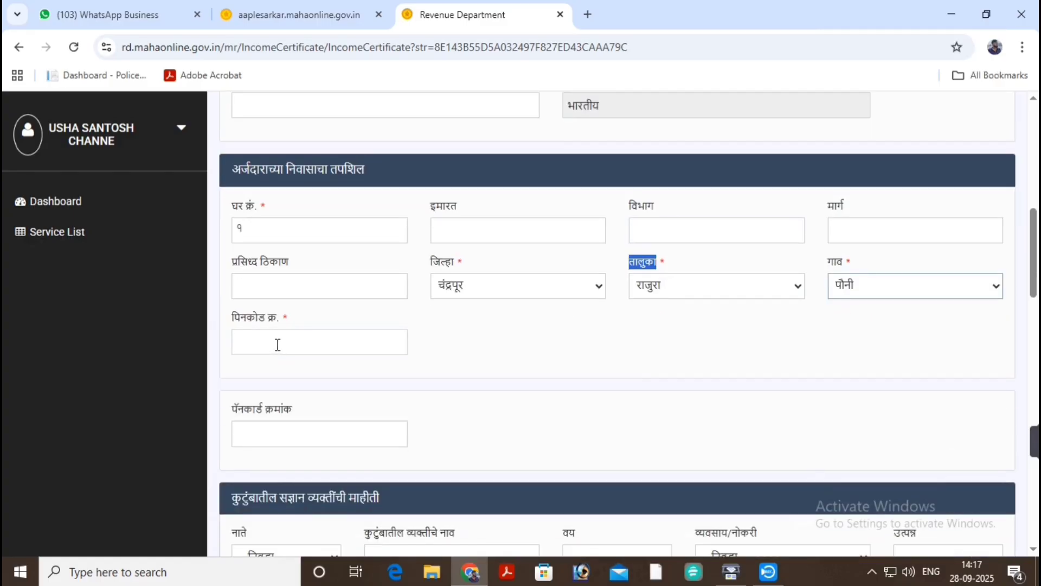
click(277, 345)
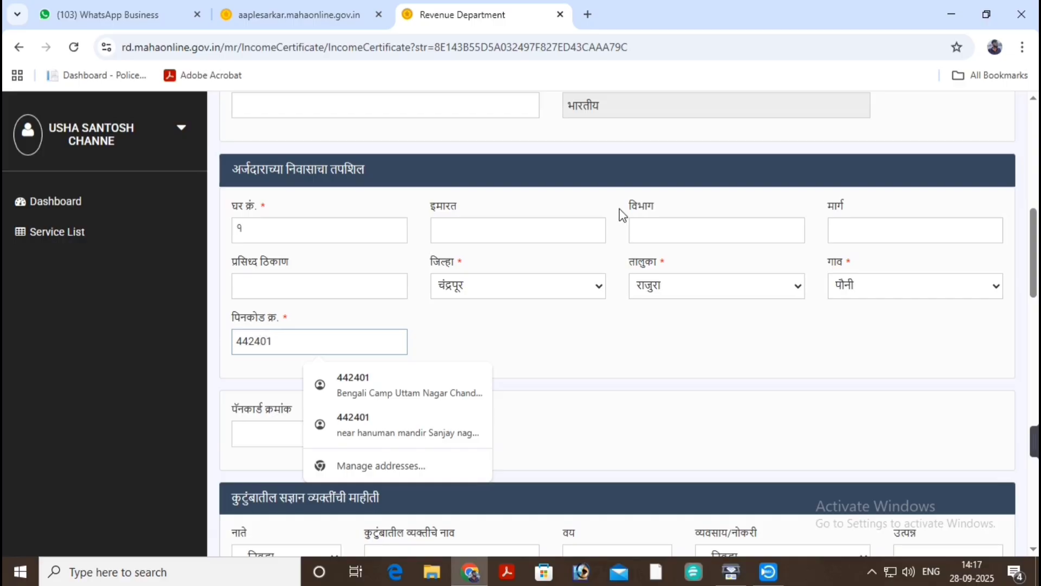
click(458, 379)
scroll(461, 344, down, 1)
scroll(461, 345, down, 3)
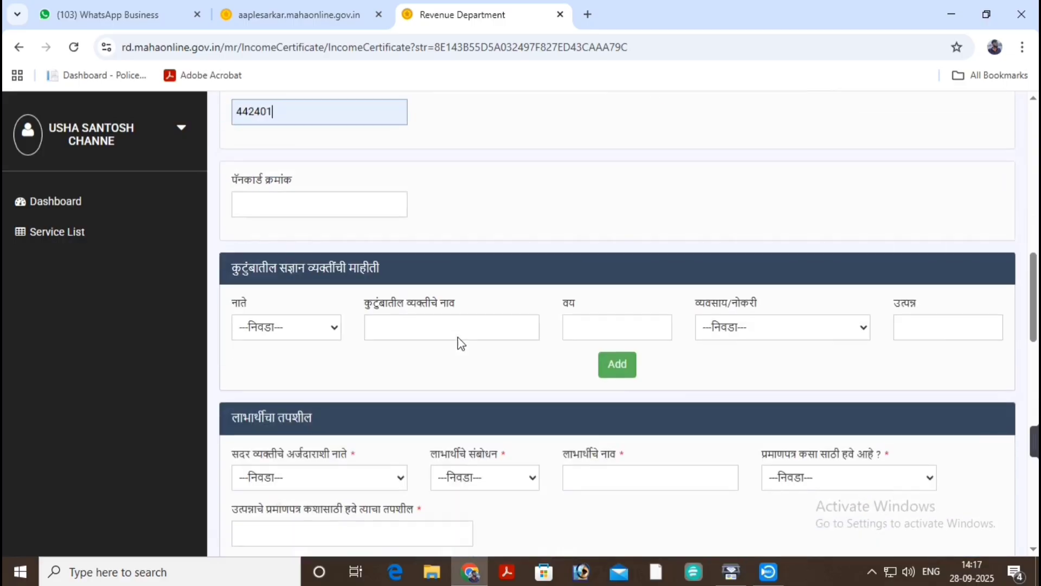
scroll(453, 303, down, 3)
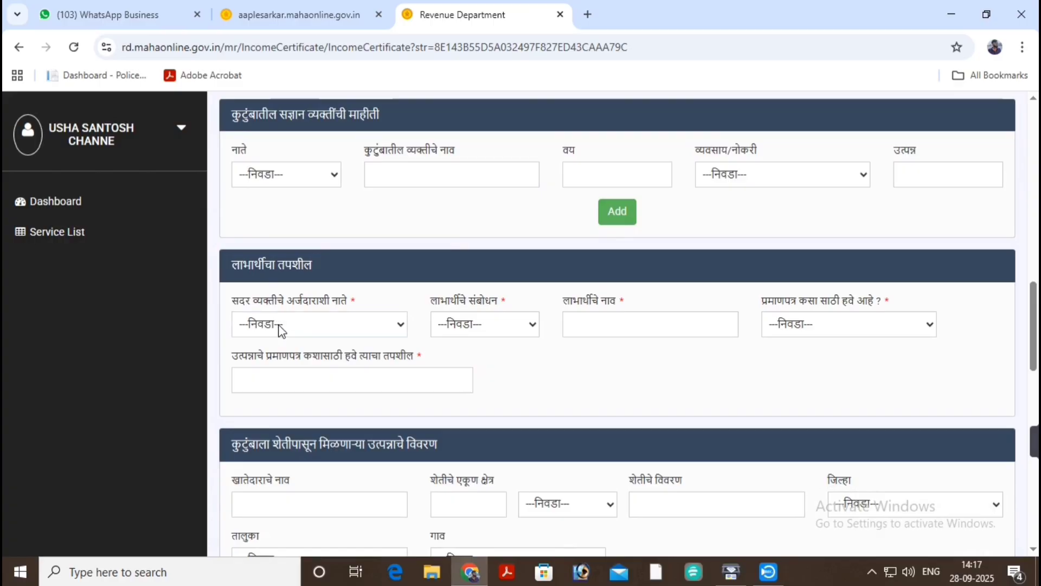
Set the beneficiary's relation to the applicant as मुलगा.
click(281, 329)
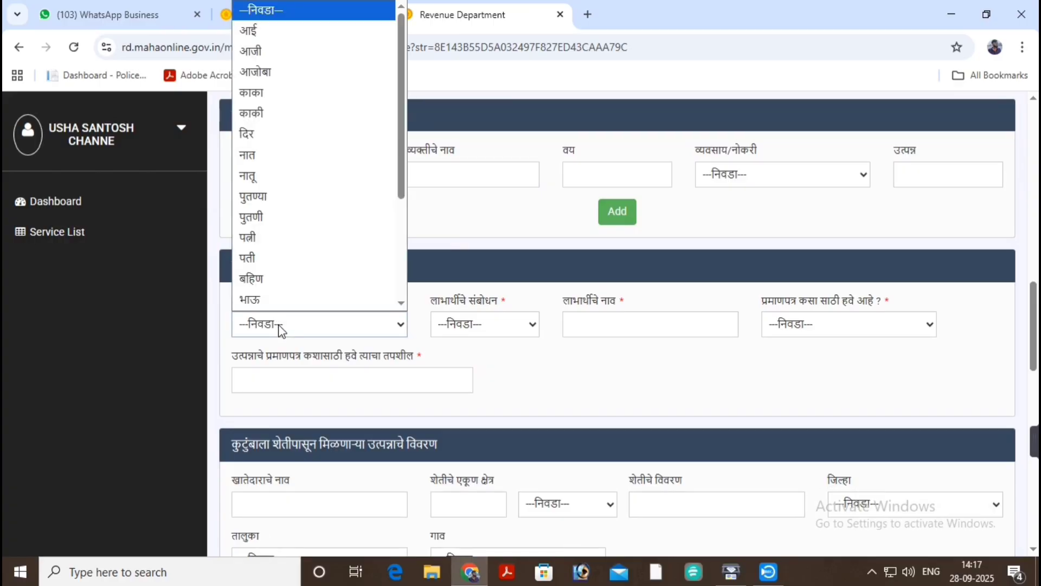
click(281, 329)
click(281, 330)
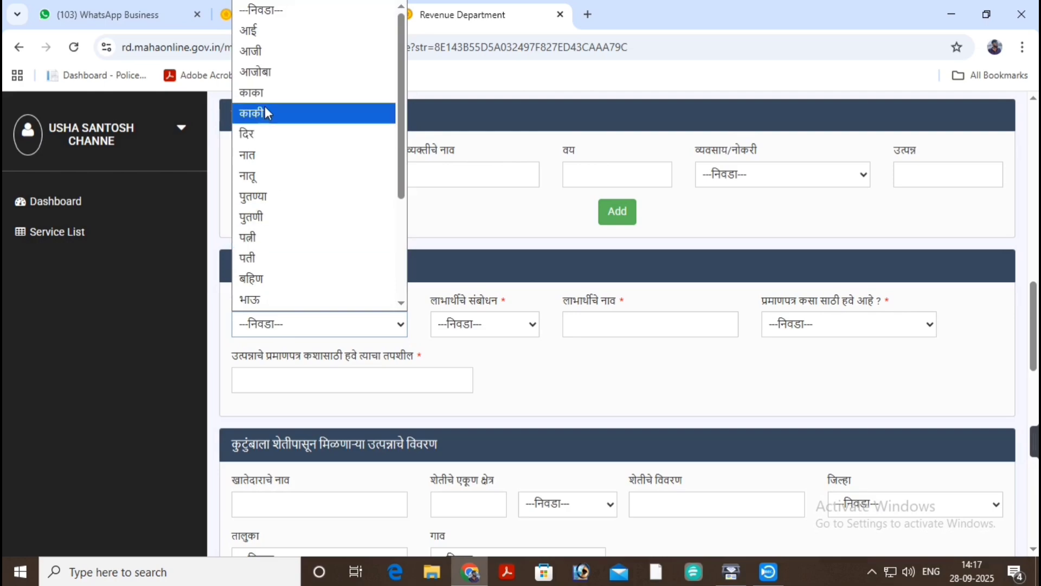
scroll(271, 116, down, 3)
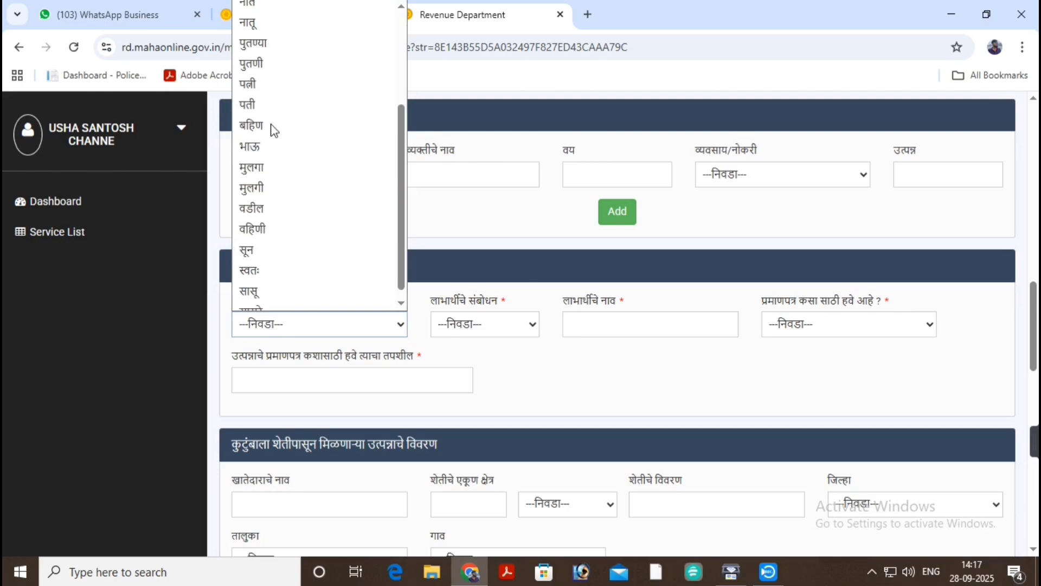
click(281, 172)
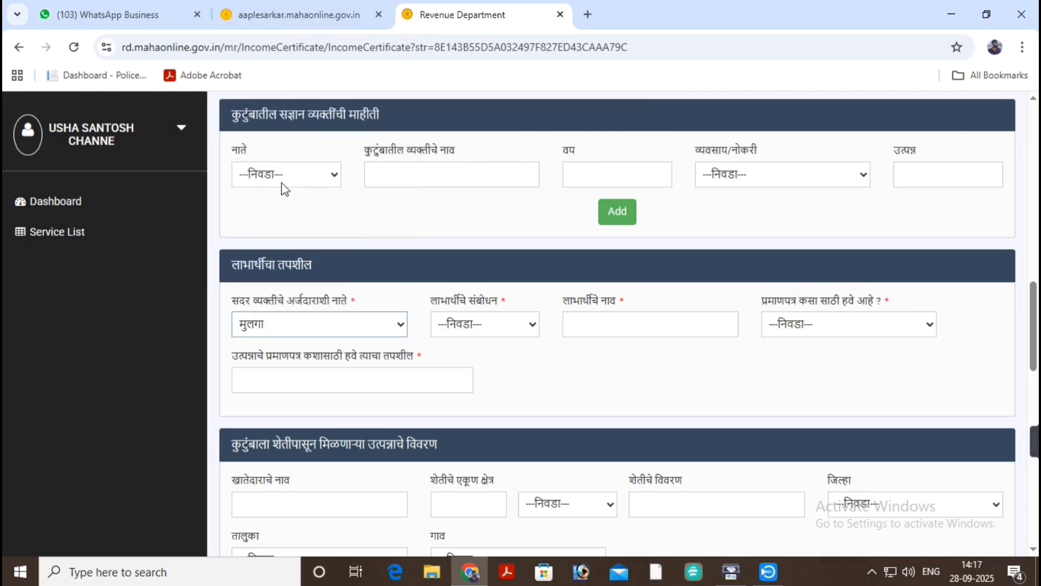
click(281, 321)
scroll(277, 180, down, 2)
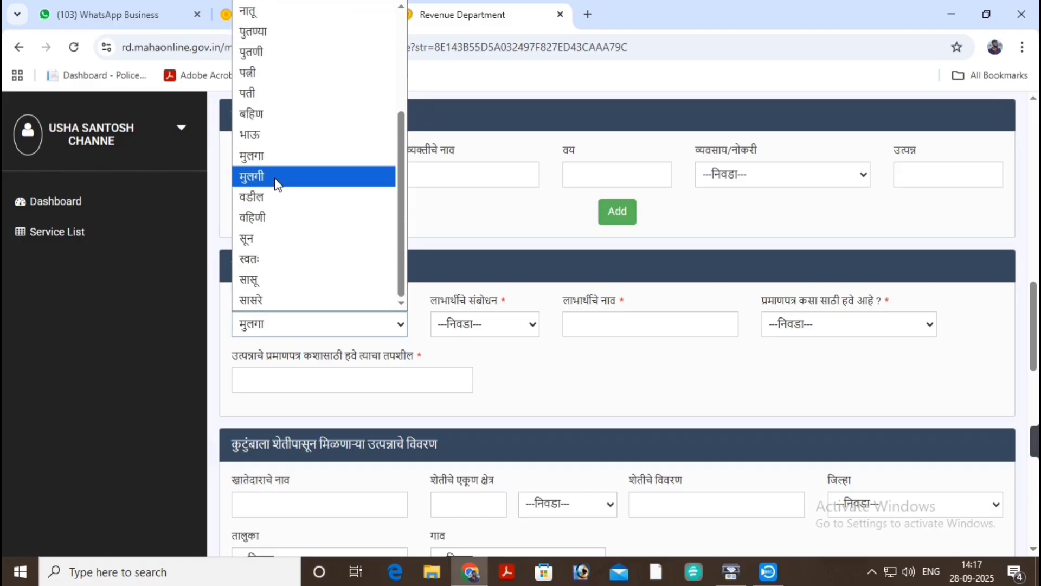
click(278, 173)
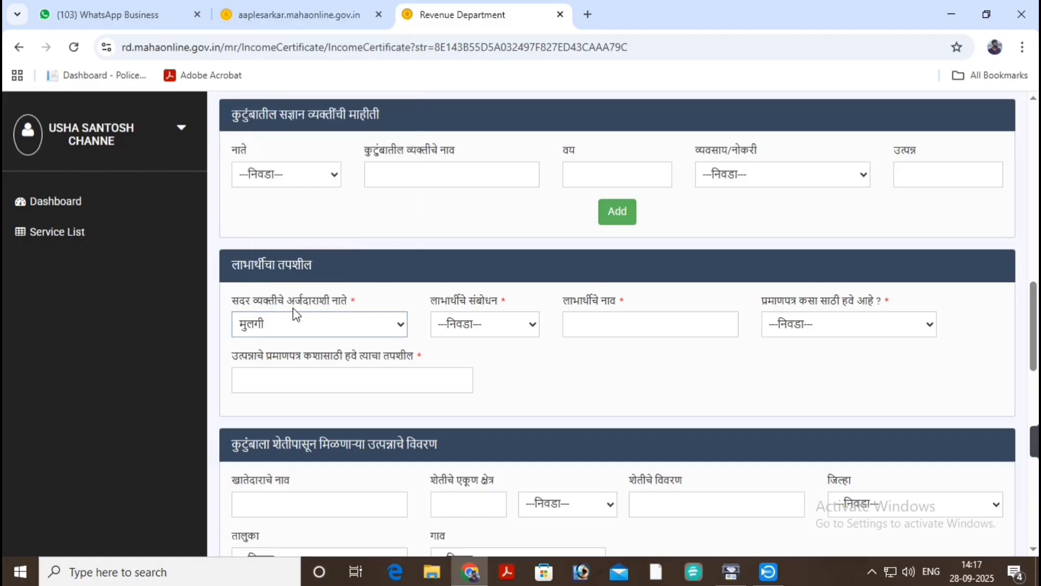
click(324, 316)
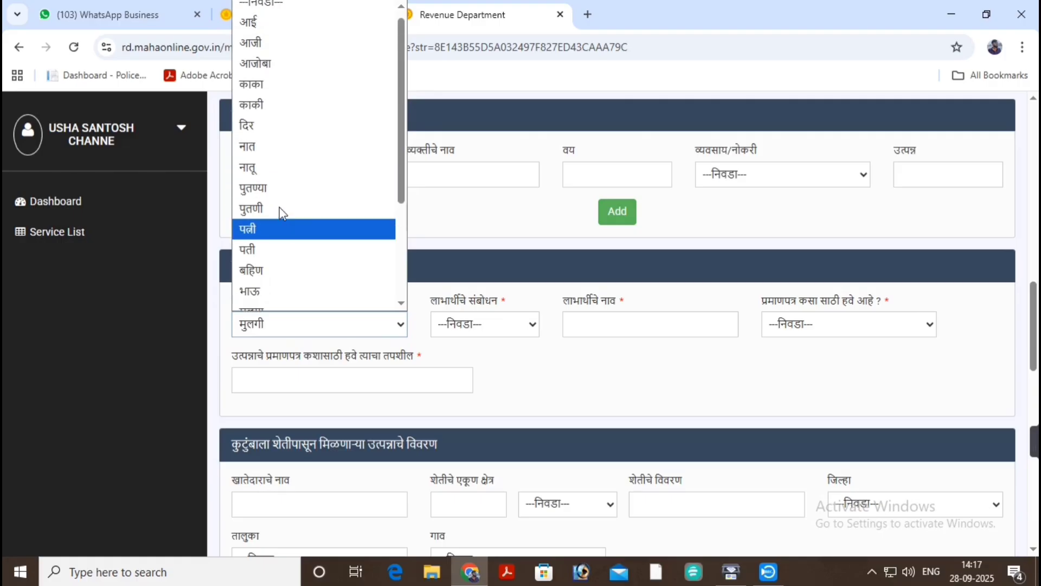
scroll(281, 213, down, 2)
click(284, 168)
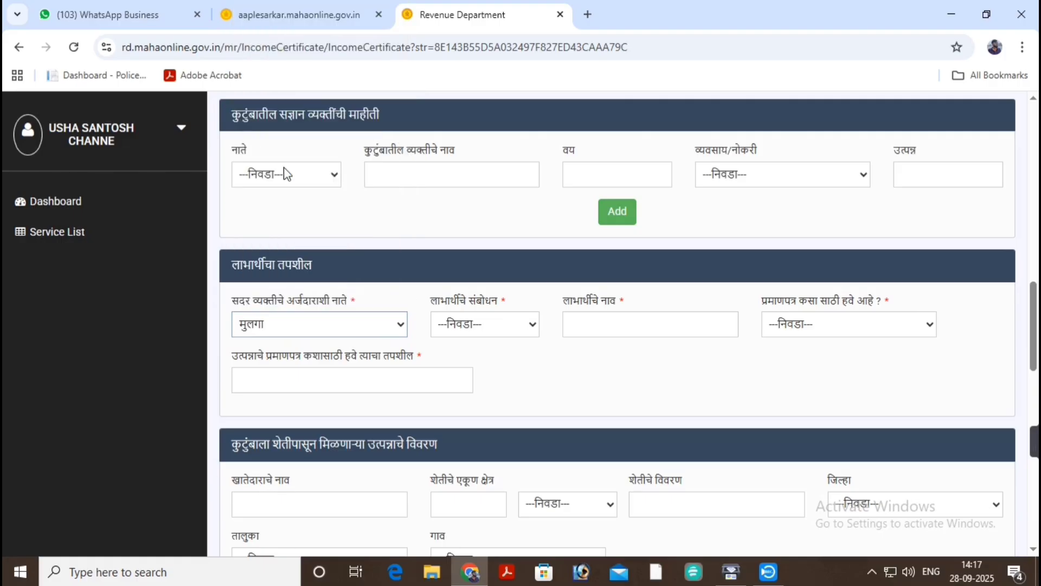
Choose salutation कुमार and enter the beneficiary's full name using Marathi input.
click(498, 316)
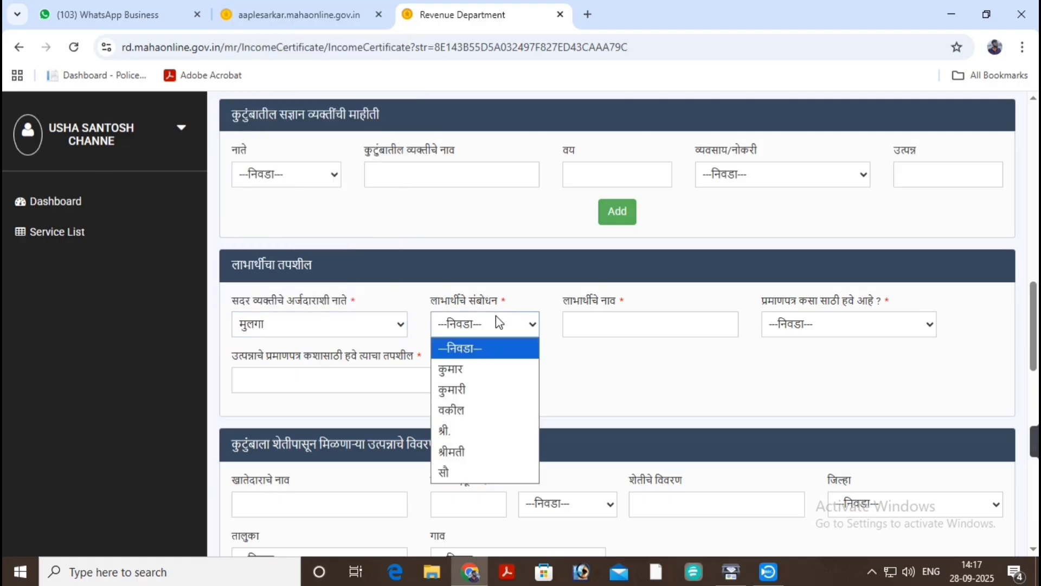
click(498, 374)
click(596, 325)
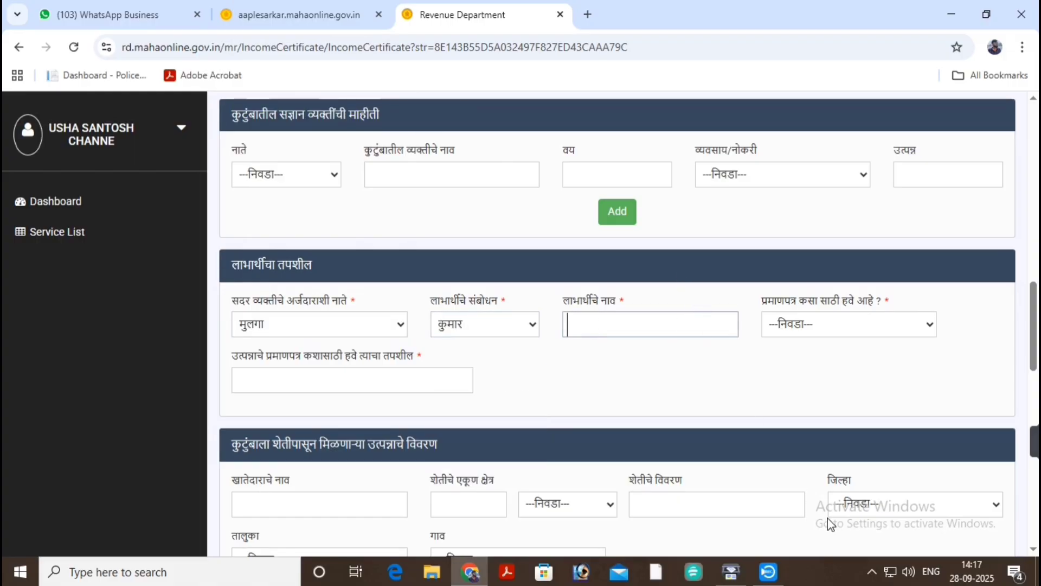
click(931, 571)
click(920, 395)
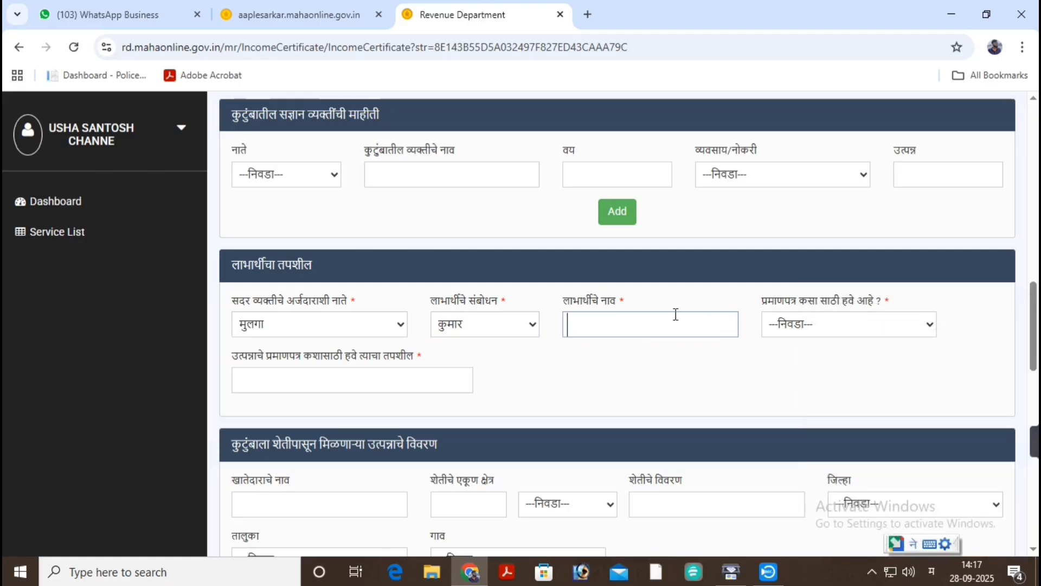
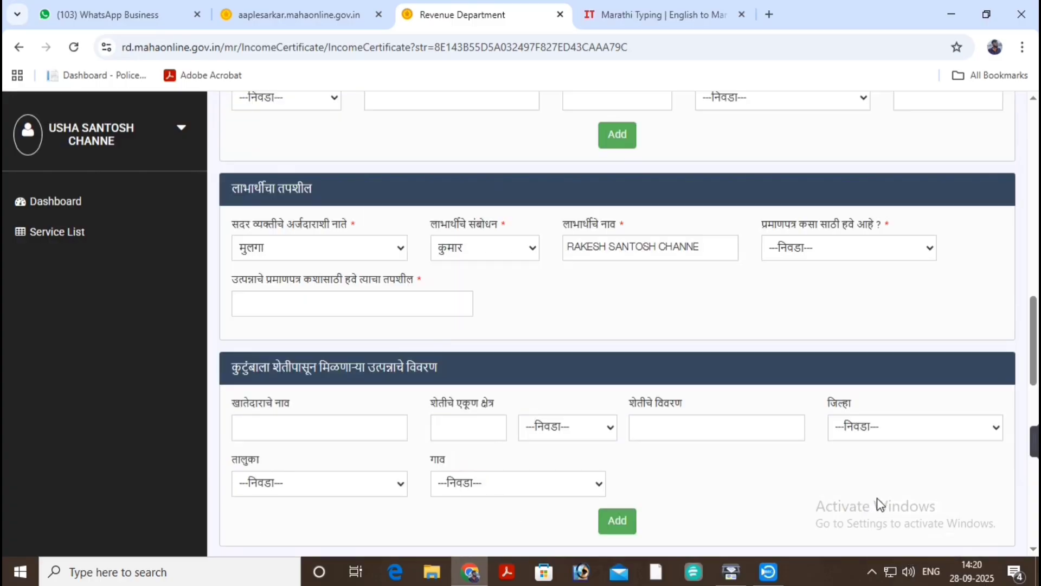
Select शिक्षण as the purpose of the certificate.
scroll(708, 302, down, 1)
scroll(683, 304, up, 1)
click(807, 250)
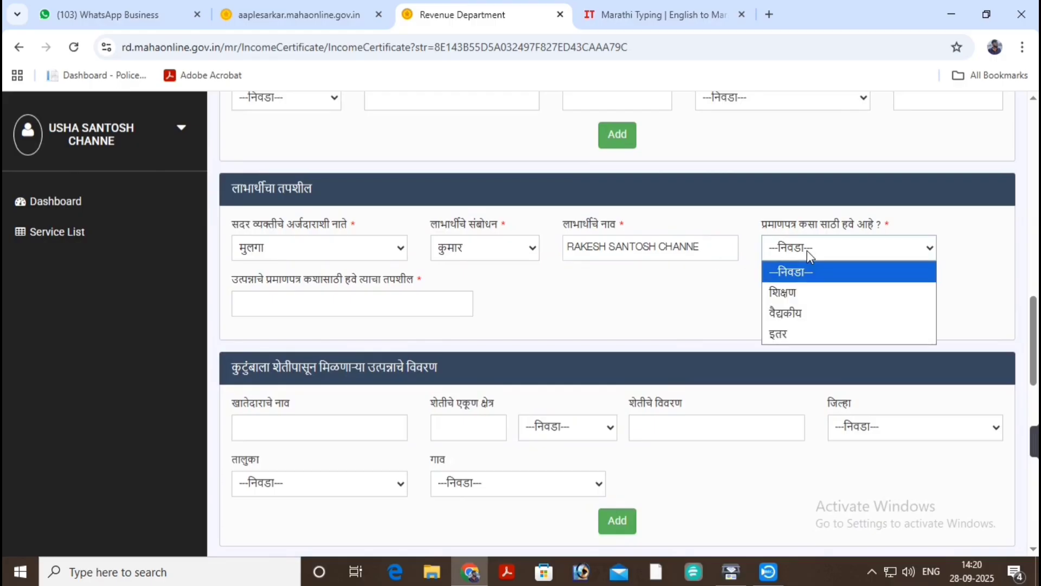
click(805, 293)
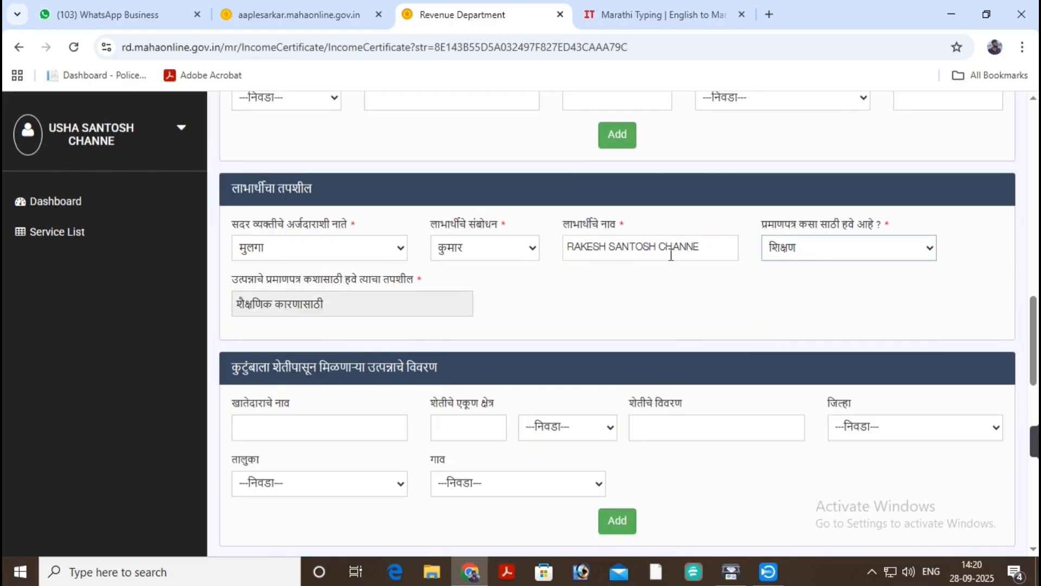
drag(751, 226, 875, 231)
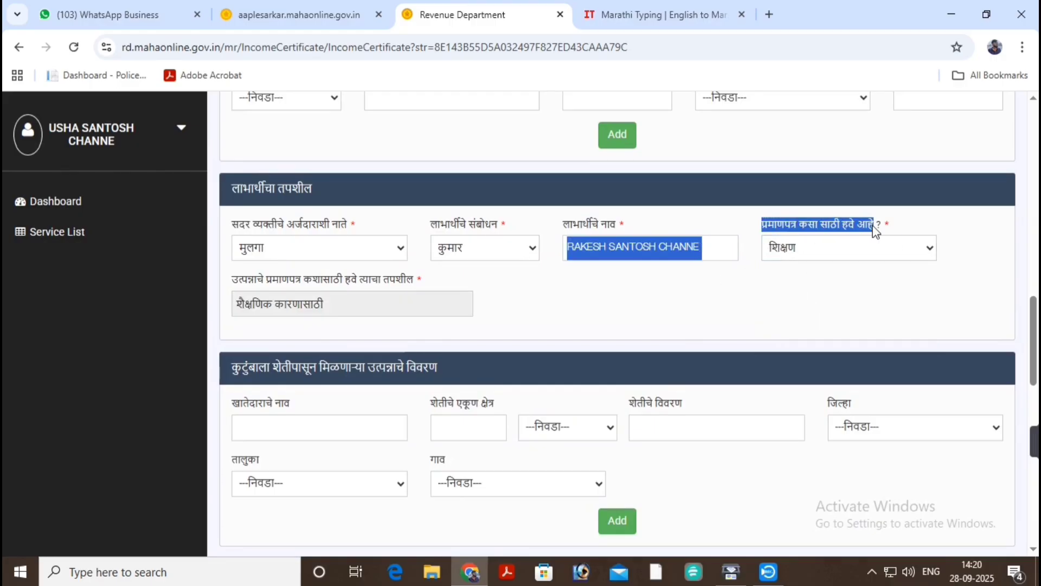
Enter 50000 as the 2024-2025 income from इतर मजुरी in the income table.
click(855, 286)
scroll(688, 295, down, 4)
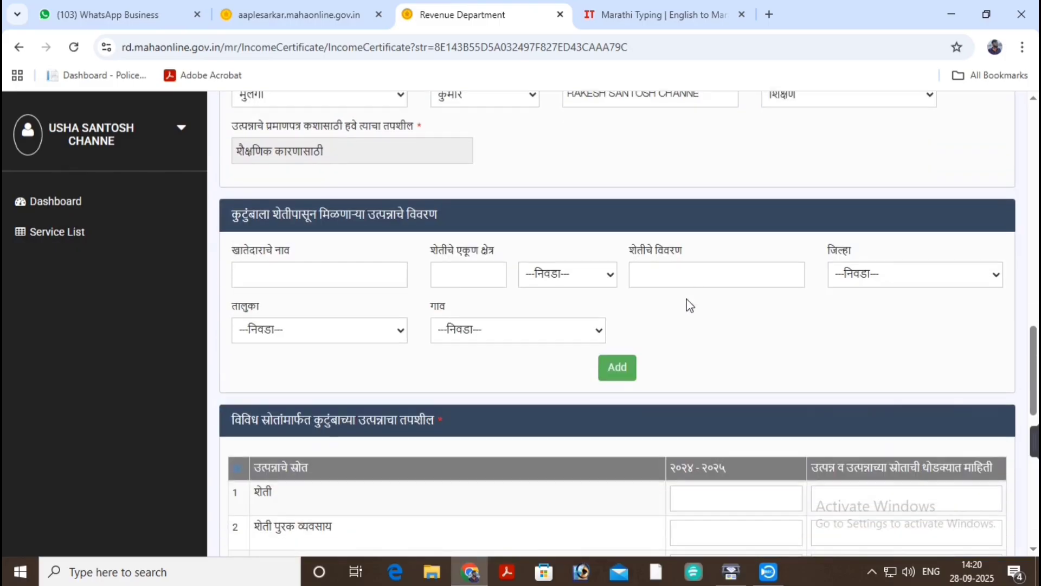
scroll(688, 304, down, 5)
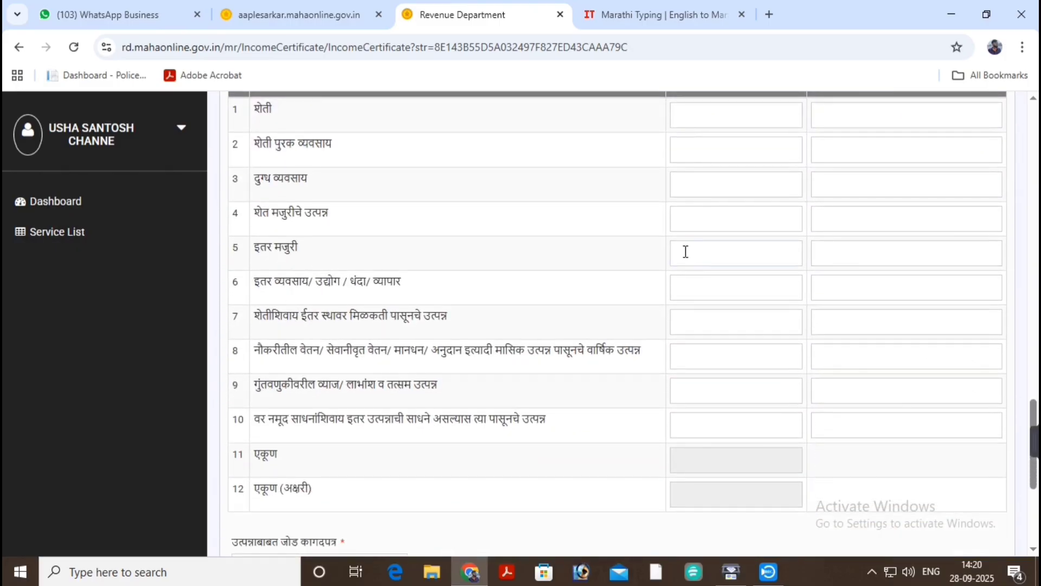
scroll(685, 251, up, 3)
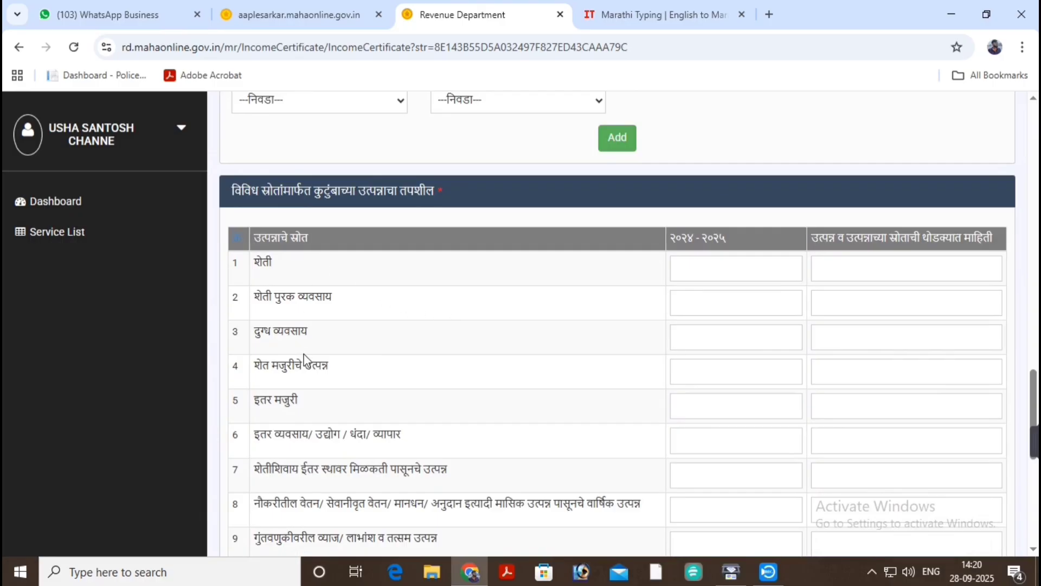
triple_click(286, 238)
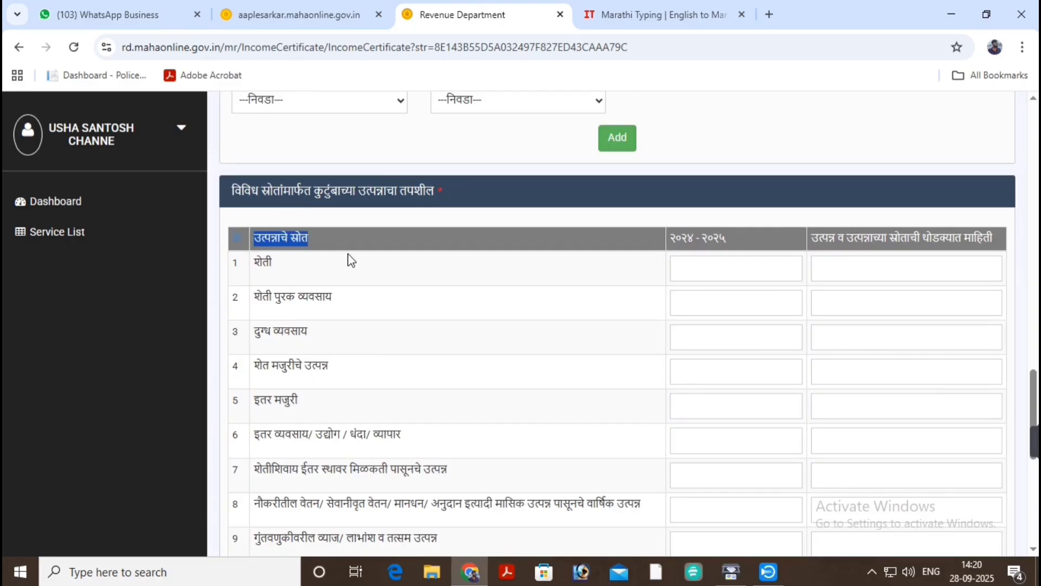
scroll(351, 258, down, 2)
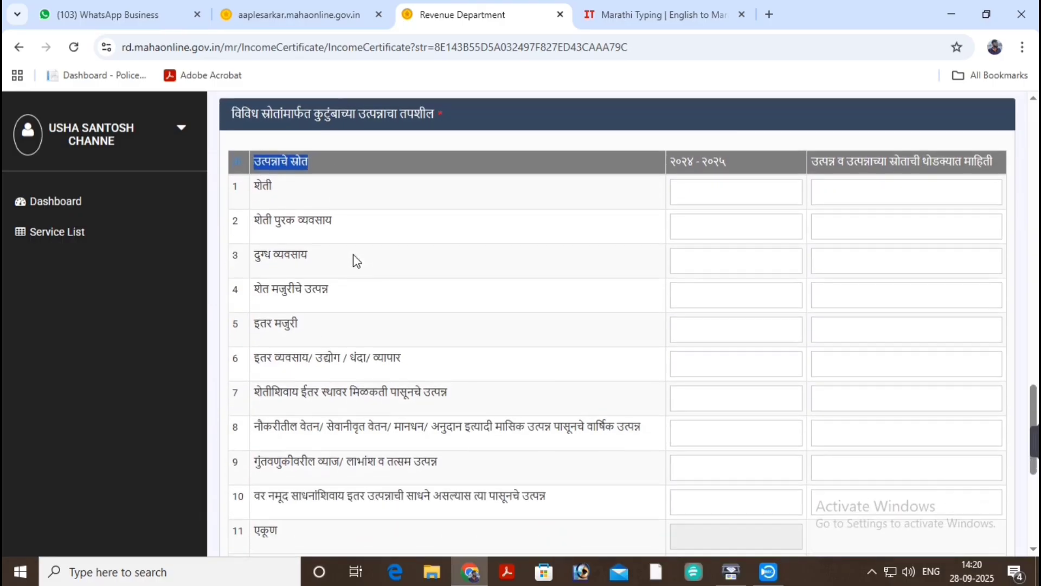
click(720, 334)
text(5)
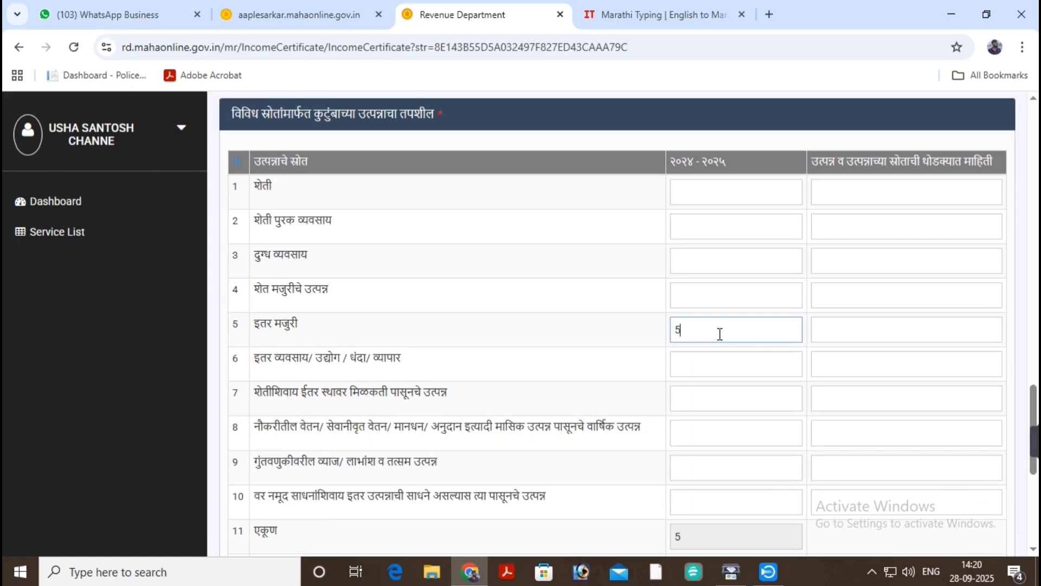
text(0000)
click(552, 307)
Choose तलाठी अहवाल as the supporting income proof document.
scroll(552, 307, down, 4)
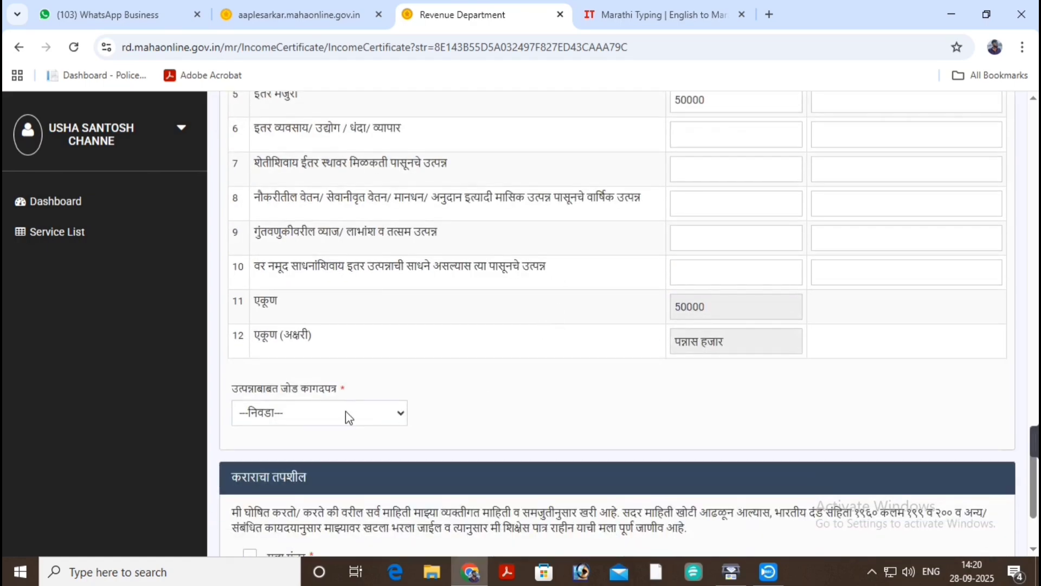
click(346, 412)
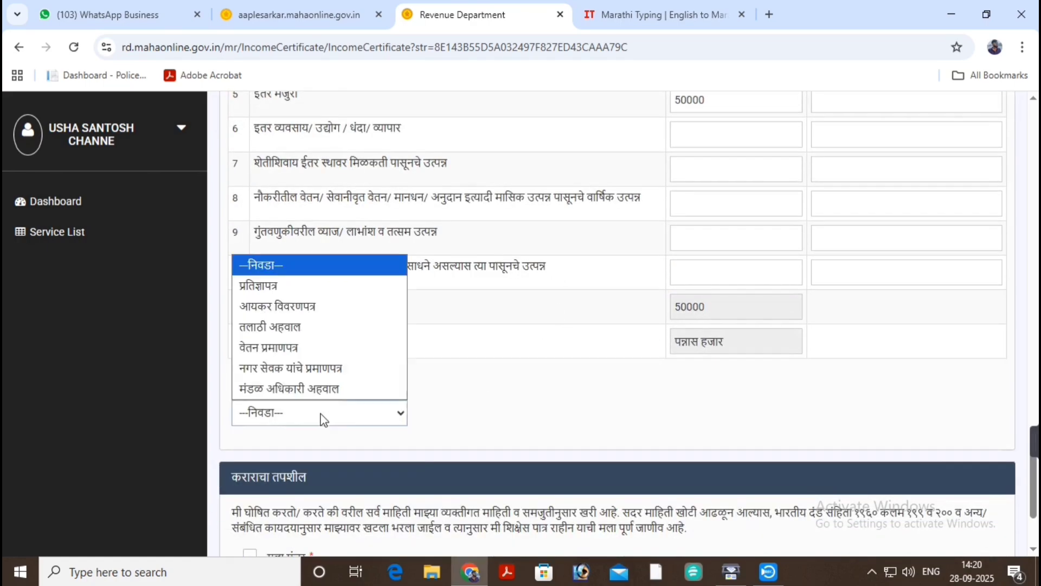
click(343, 326)
scroll(342, 333, up, 6)
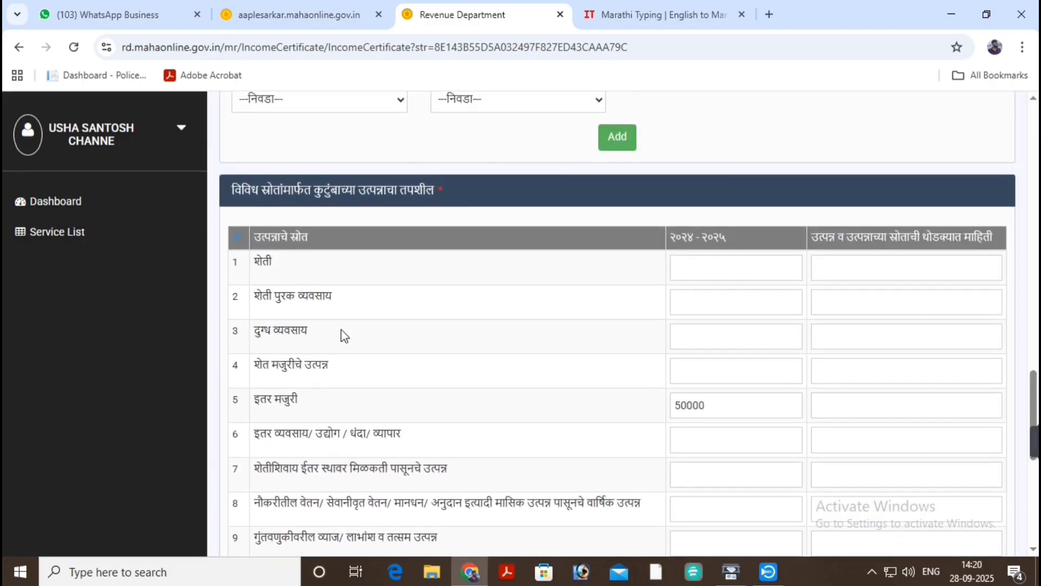
scroll(336, 379, down, 6)
scroll(264, 504, down, 2)
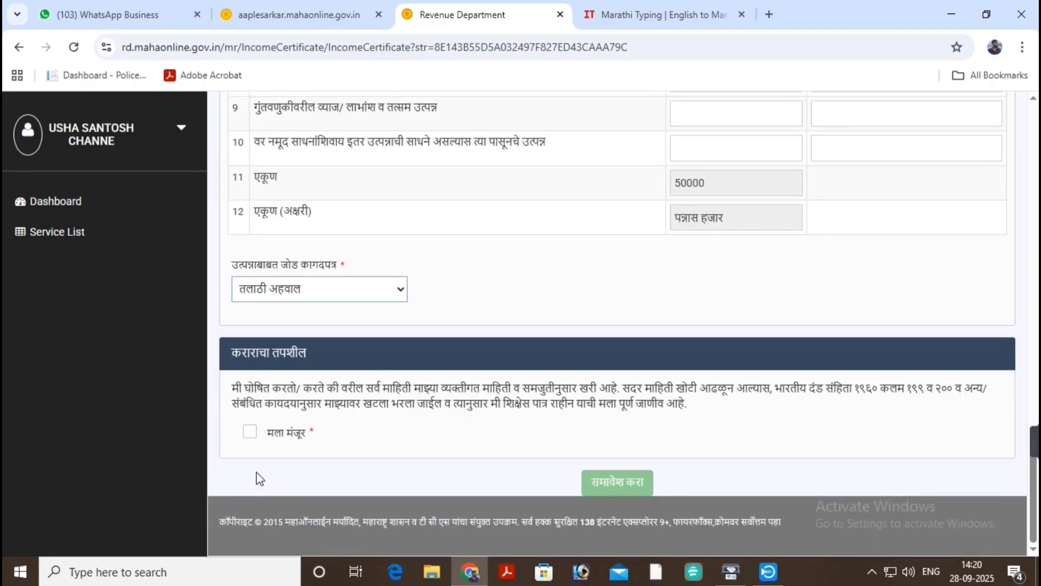
Accept the मला मंजूर declaration, confirm the warning, and save with समावेश करा.
click(250, 431)
scroll(311, 411, up, 1)
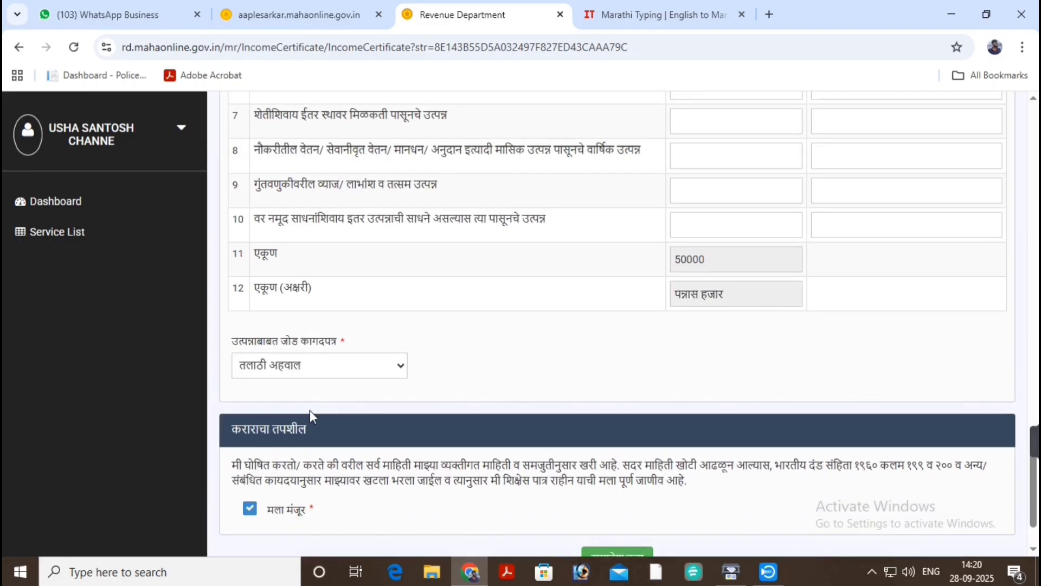
scroll(569, 405, down, 2)
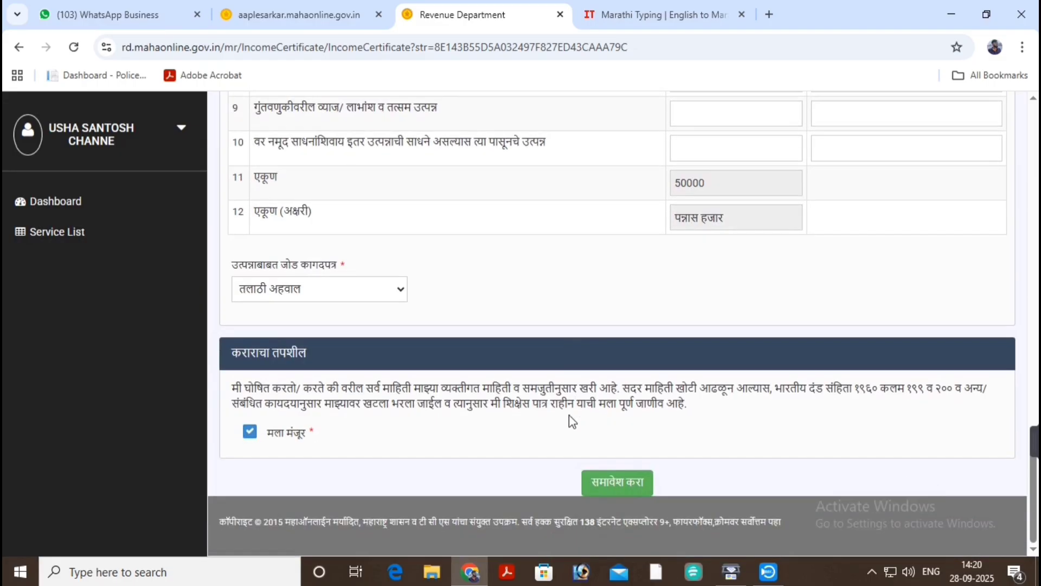
click(611, 483)
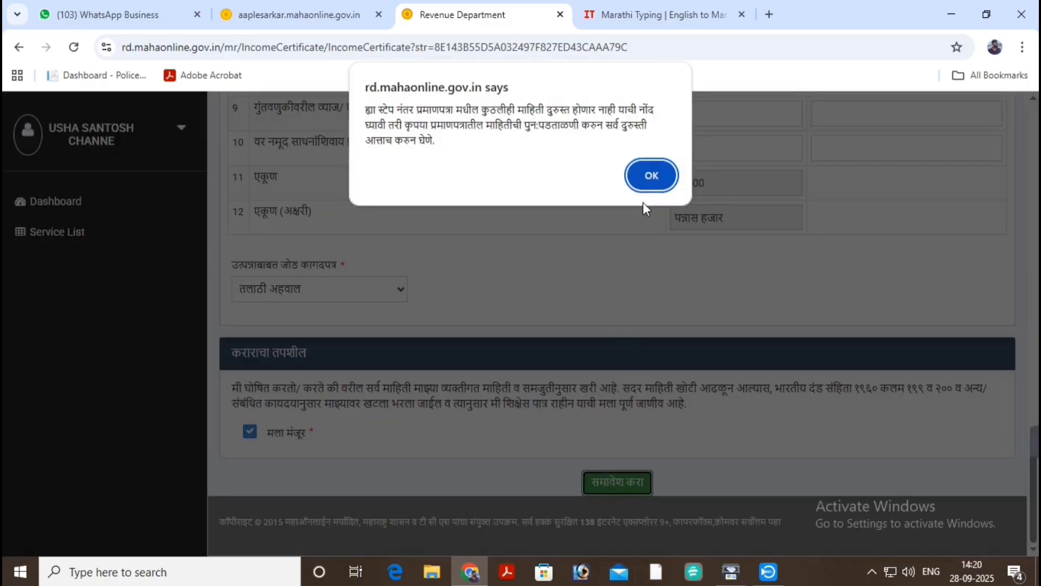
click(652, 176)
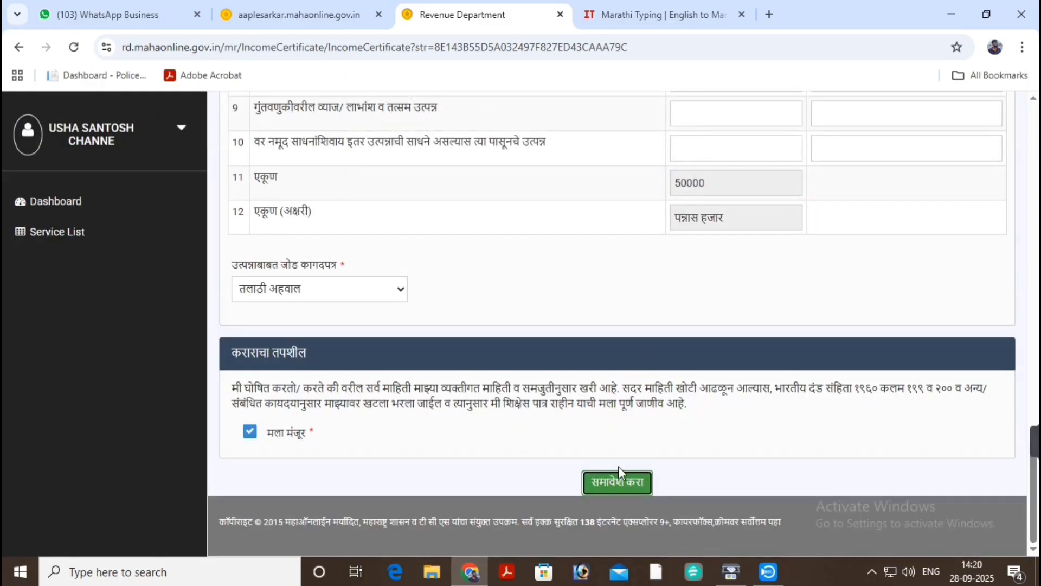
click(618, 482)
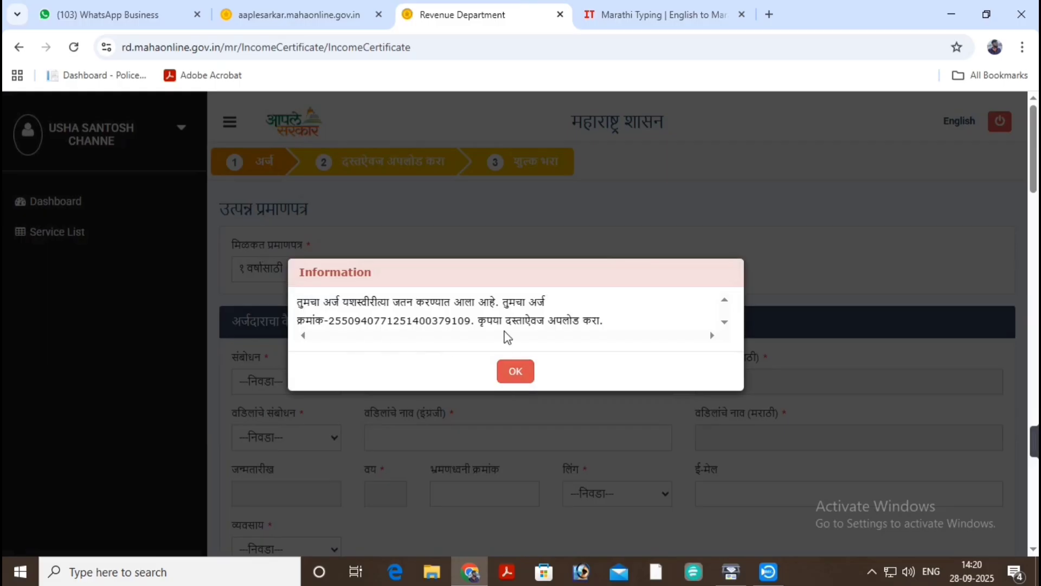
click(519, 375)
scroll(551, 384, down, 1)
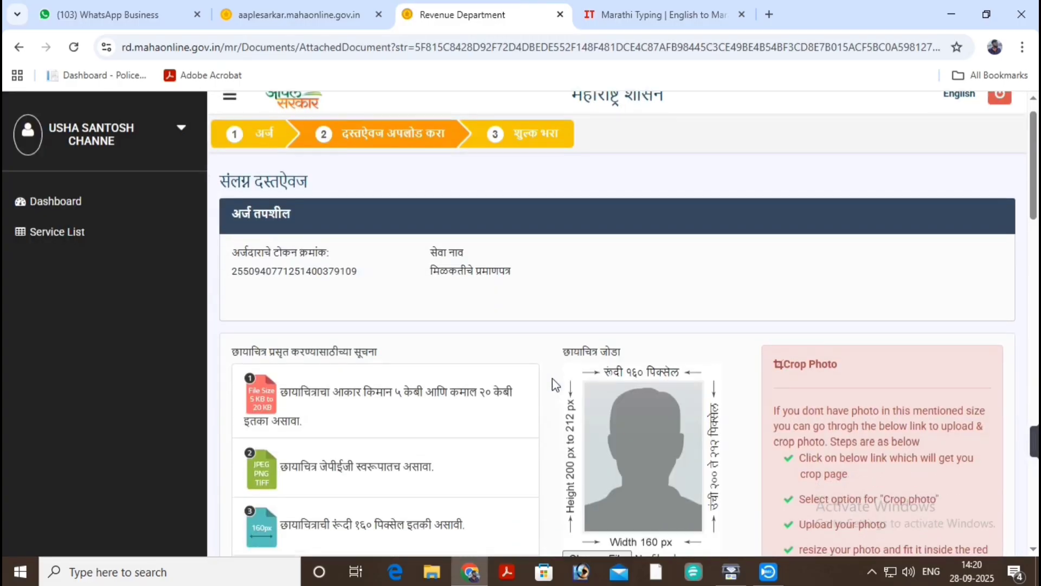
scroll(555, 384, down, 1)
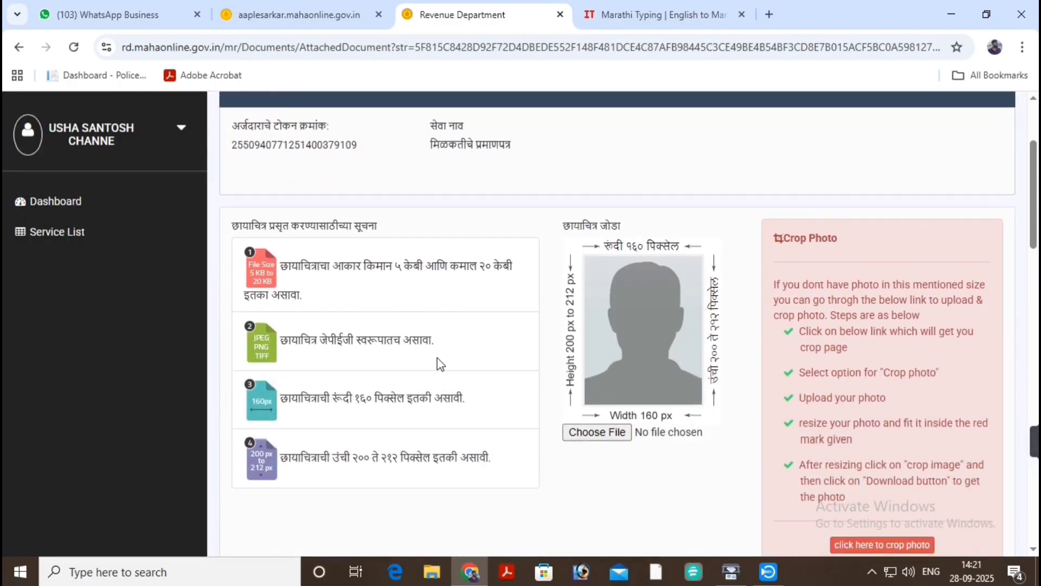
scroll(437, 360, down, 1)
scroll(542, 347, up, 1)
drag(560, 228, 647, 222)
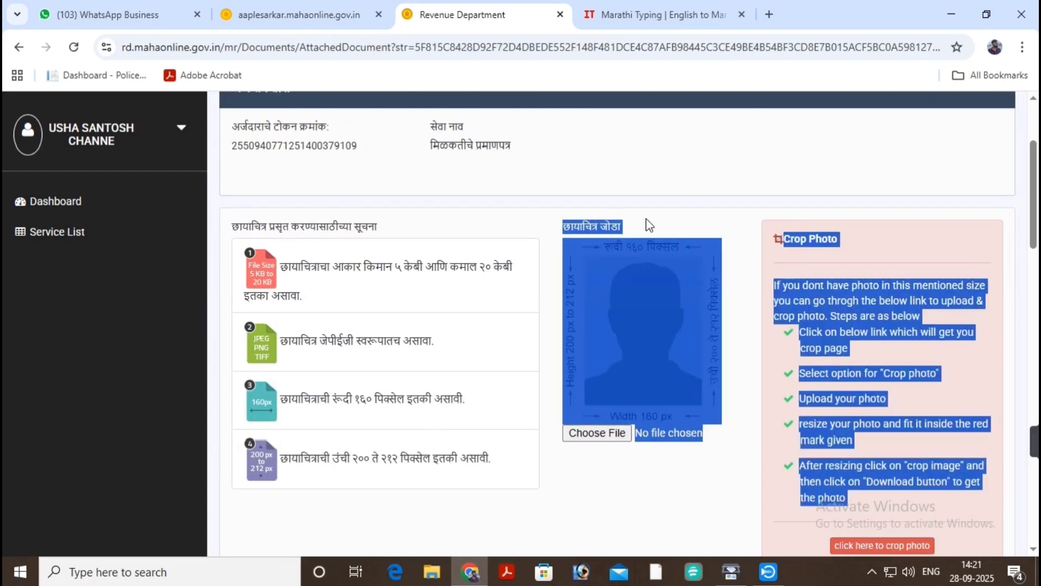
click(499, 360)
scroll(499, 360, down, 4)
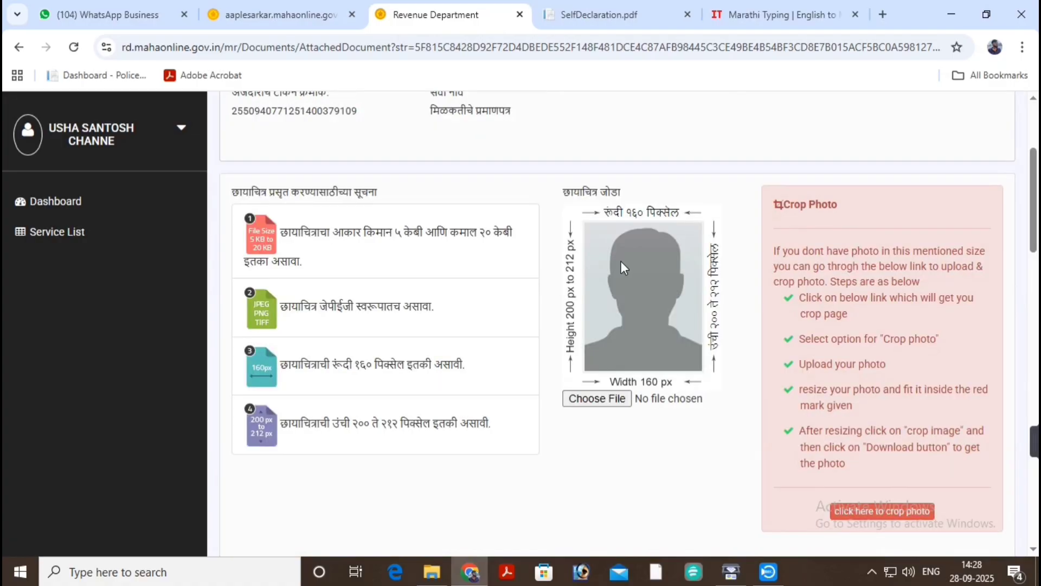
scroll(651, 292, up, 1)
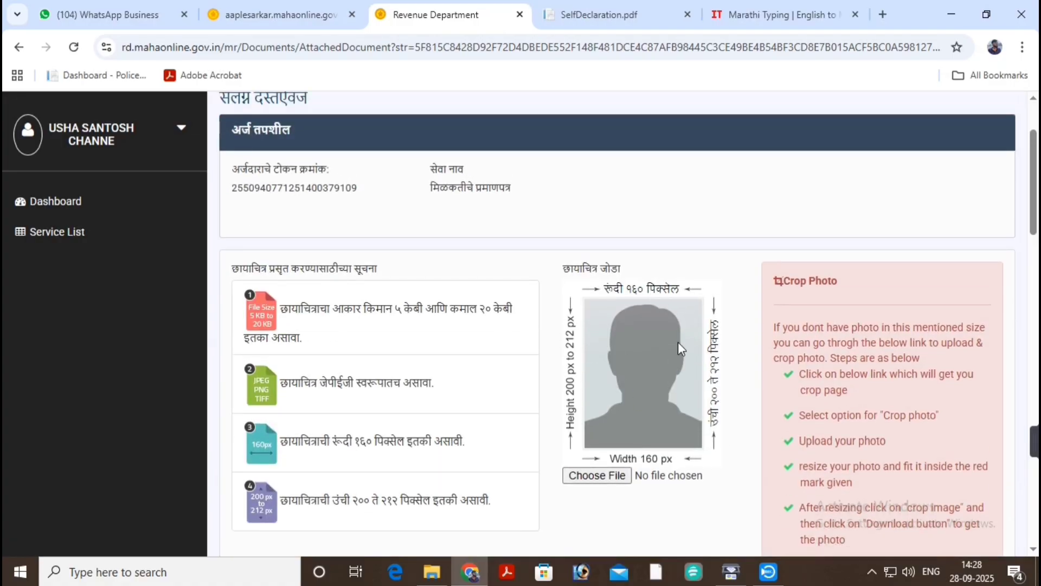
scroll(659, 376, down, 1)
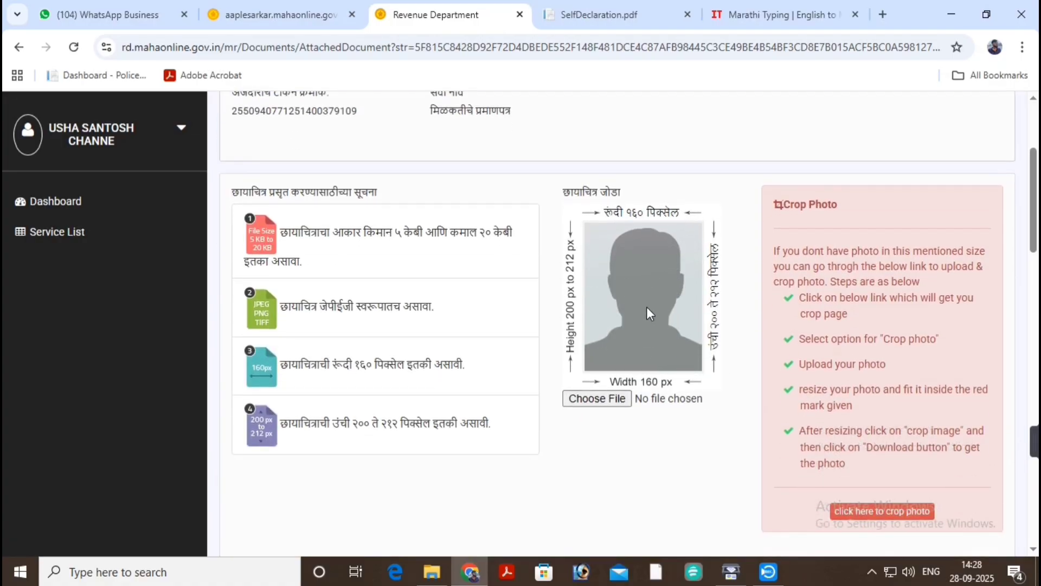
Search Google for 'photo resizer' in a new tab and open the Reduce Images site.
click(883, 14)
click(353, 323)
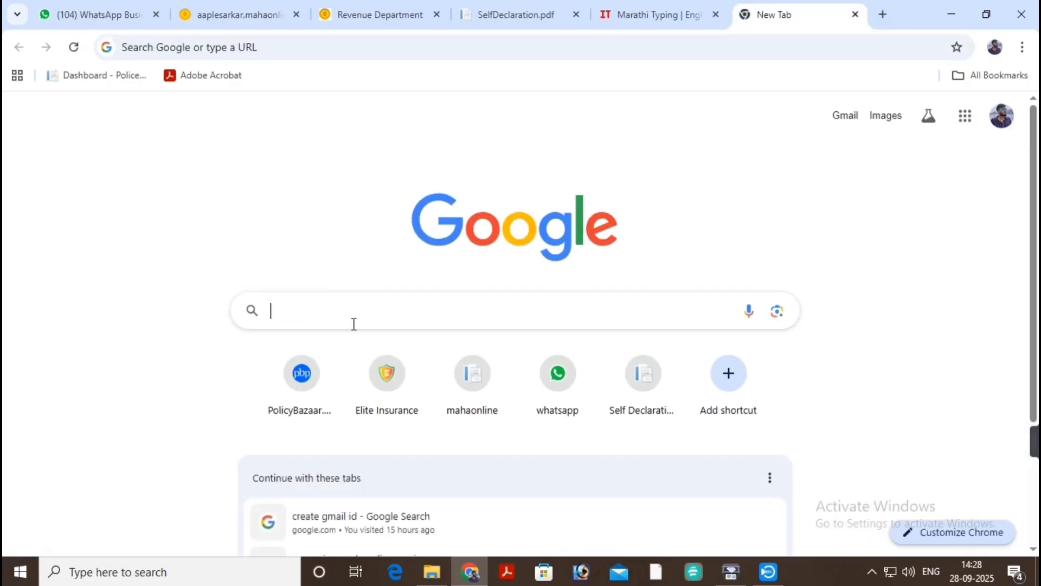
text(P)
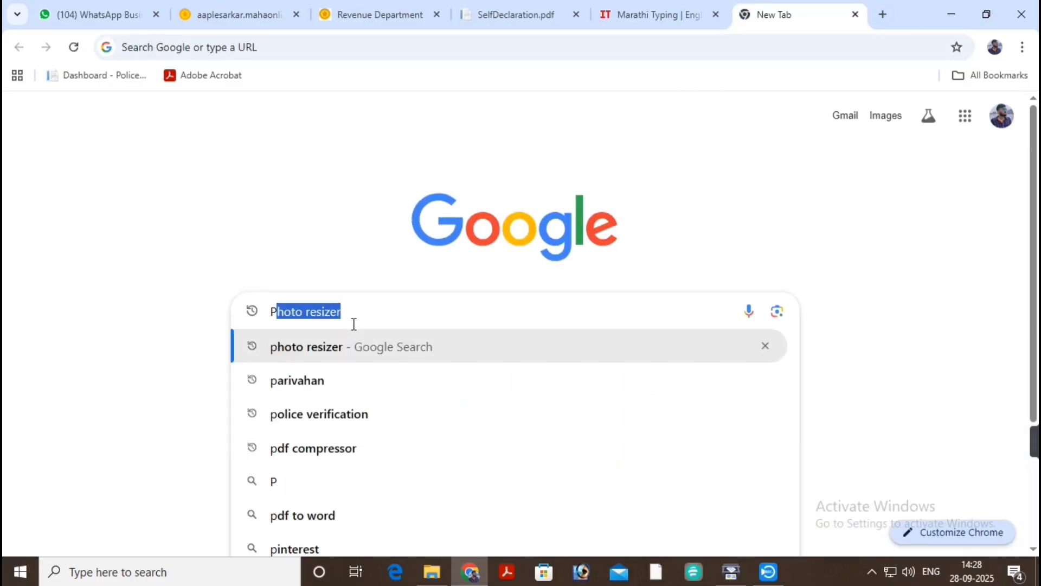
text(O)
key(BackSpace)
key(BackSpace)
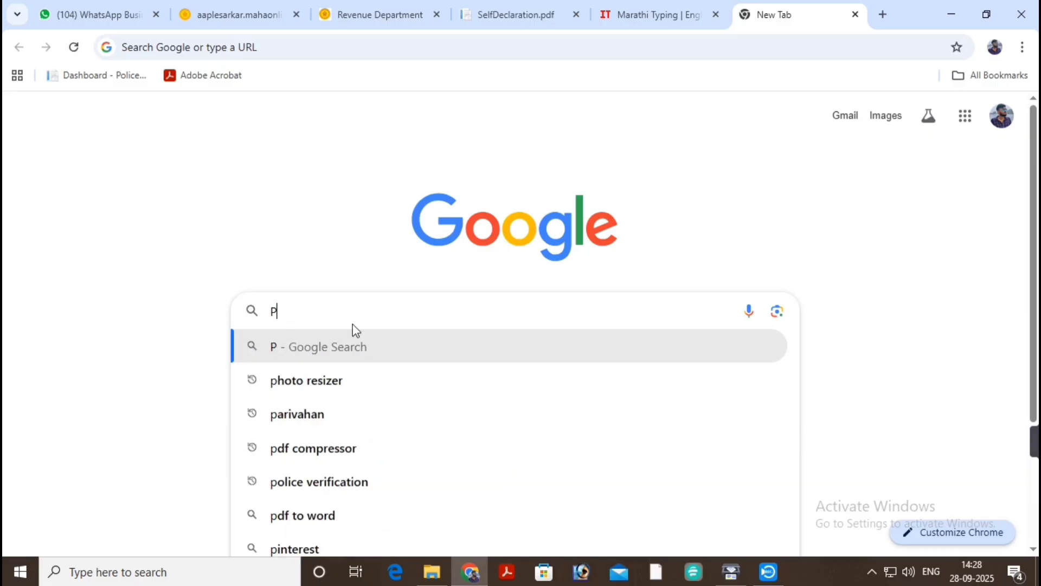
click(319, 382)
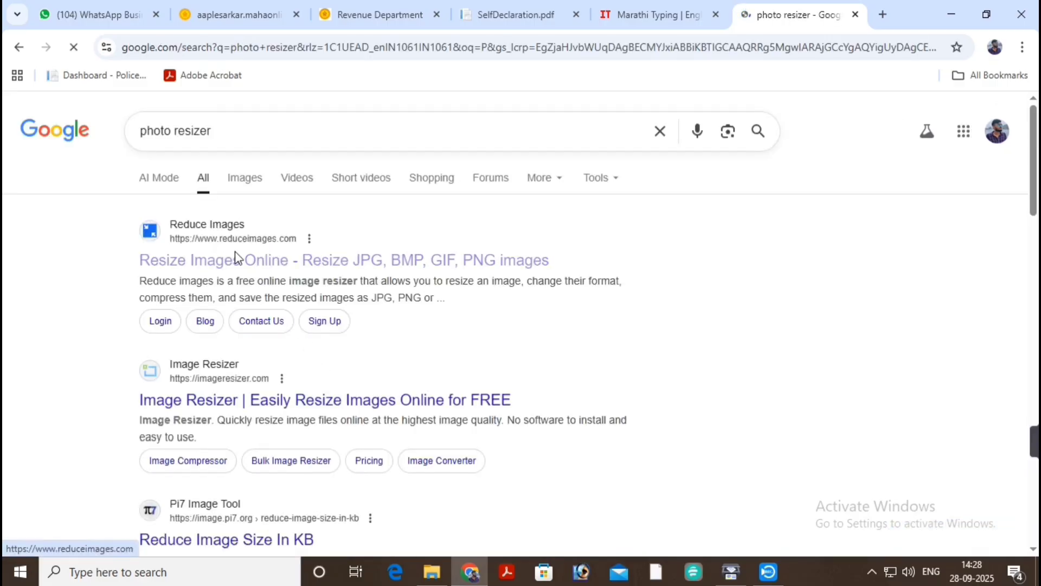
click(237, 257)
scroll(637, 293, down, 1)
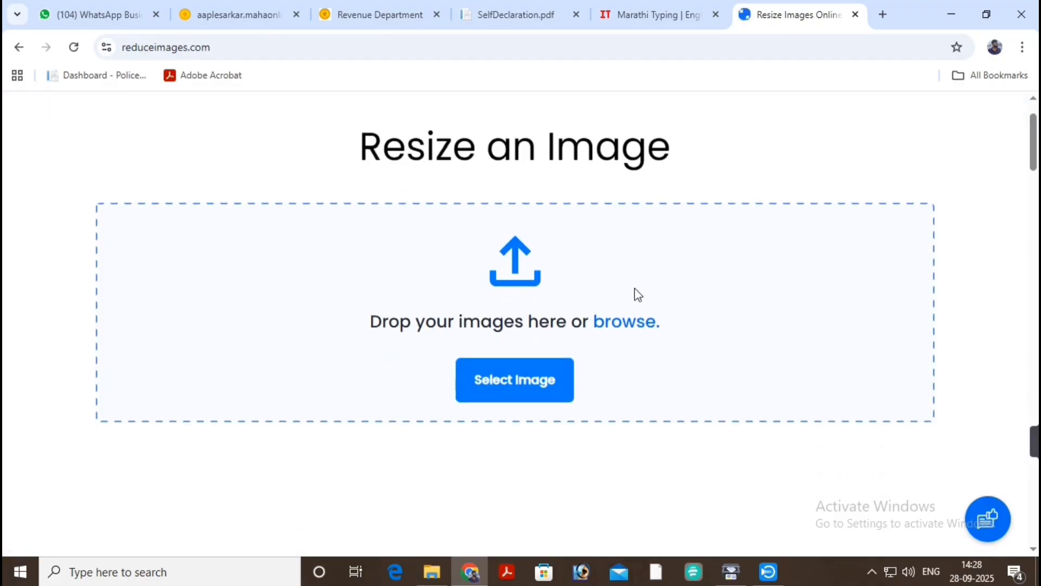
Load the applicant's passport photo from the documents folder into ReduceImages.com.
click(519, 373)
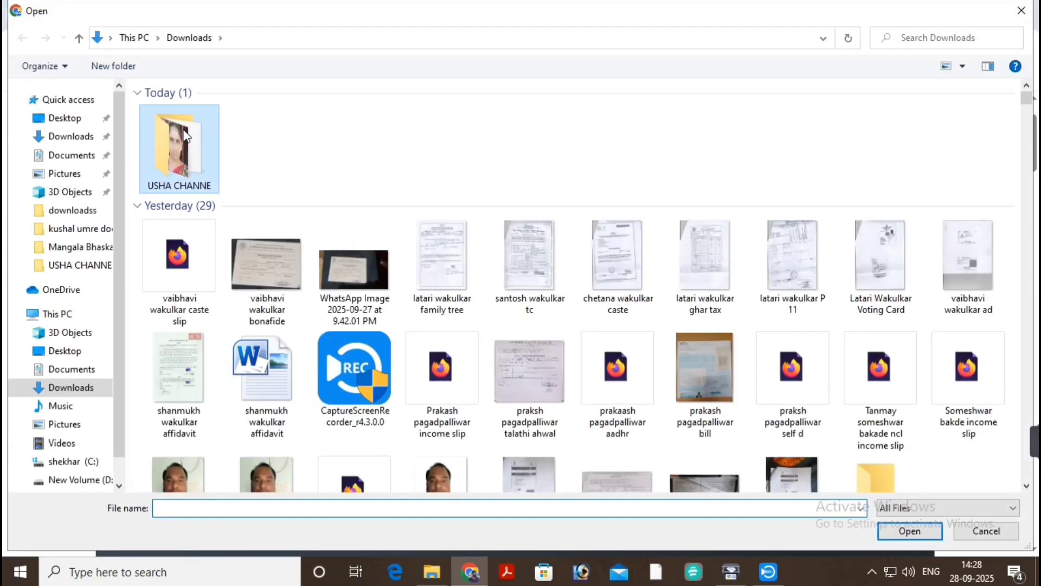
double_click(186, 136)
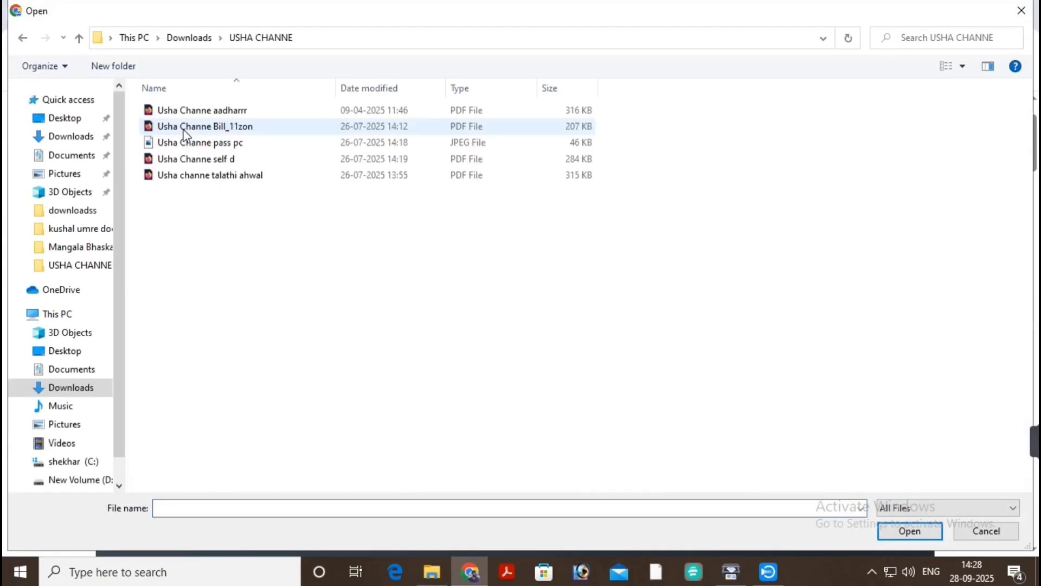
click(262, 140)
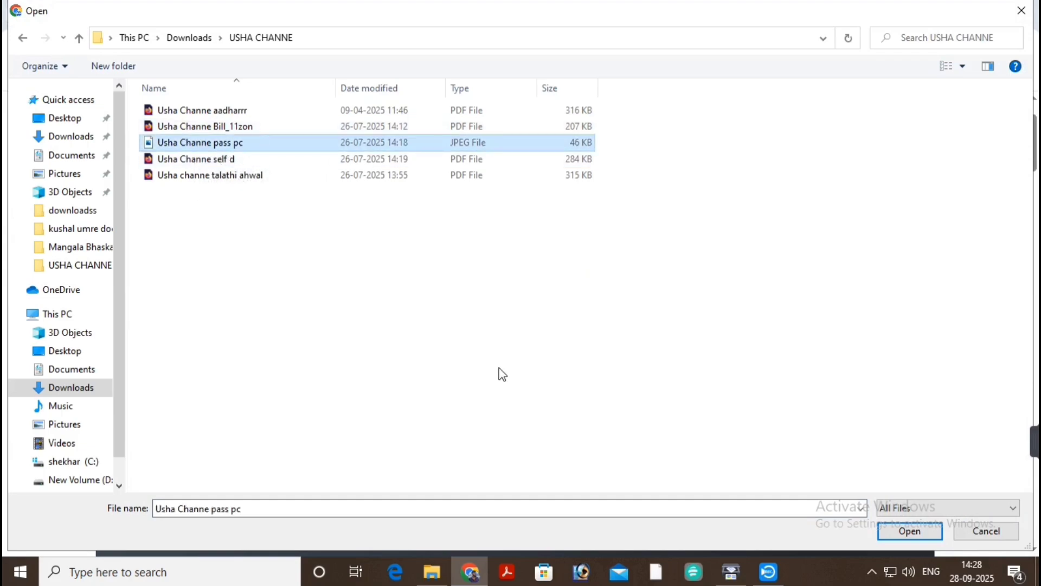
click(910, 531)
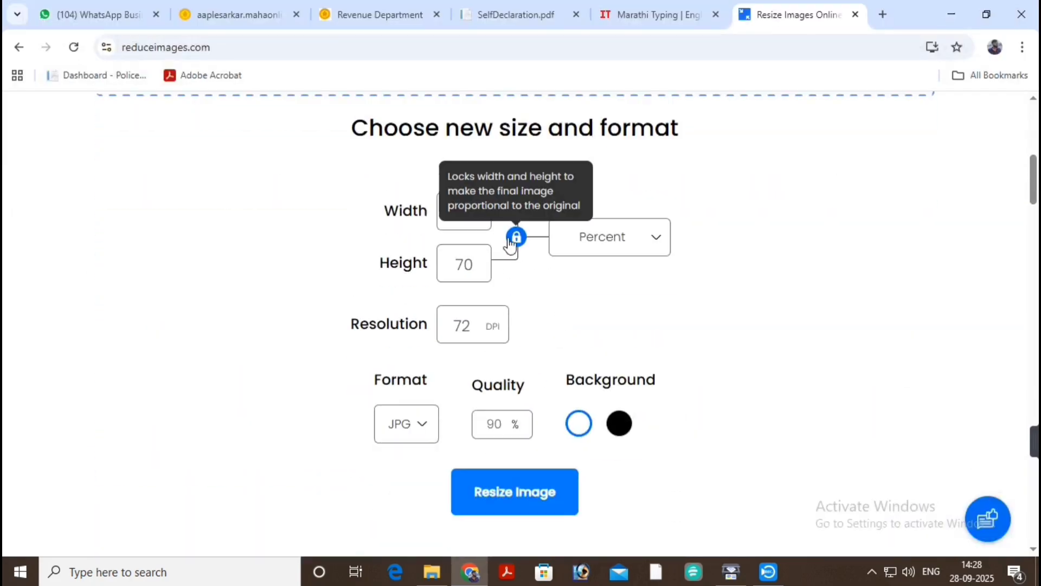
Set the image size to 160 × 210 pixels with 95% JPG quality.
click(643, 242)
click(642, 305)
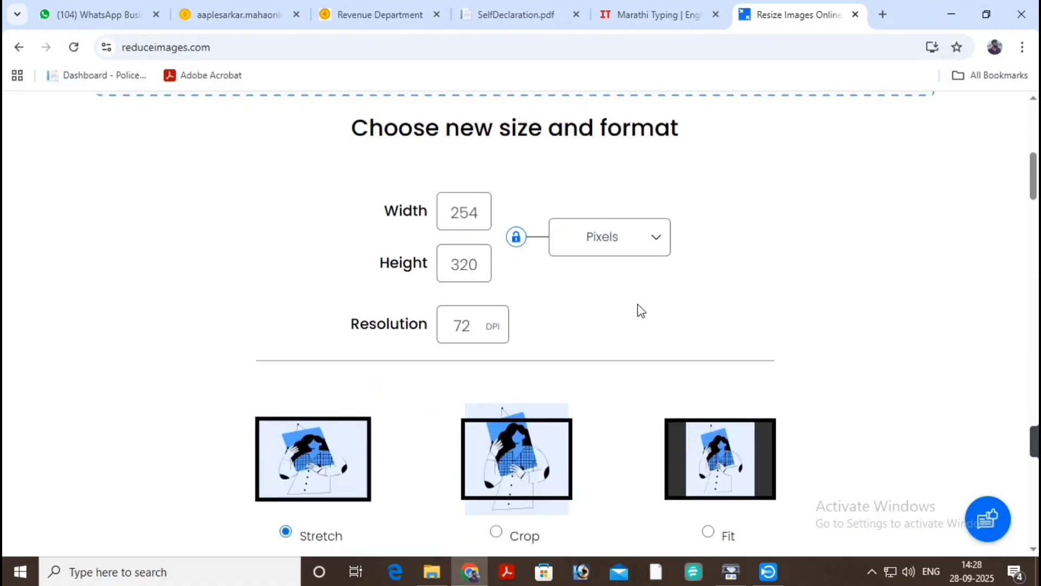
double_click(463, 214)
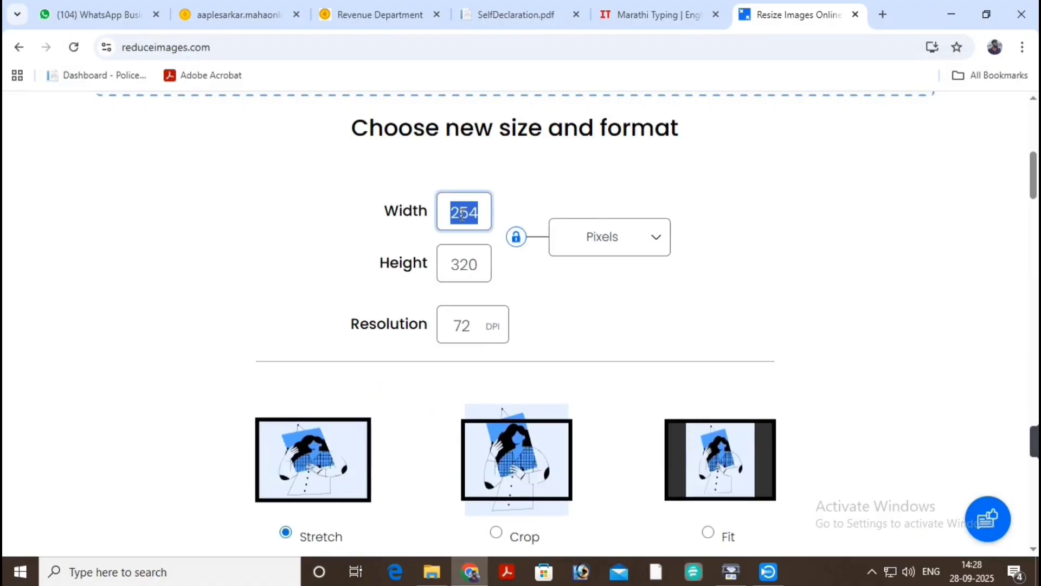
text(160)
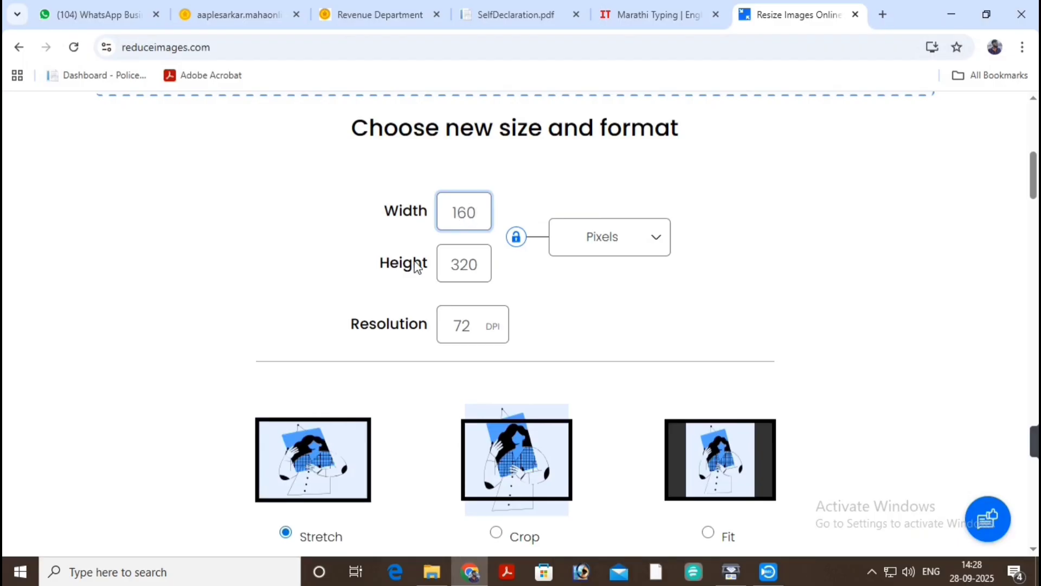
double_click(455, 265)
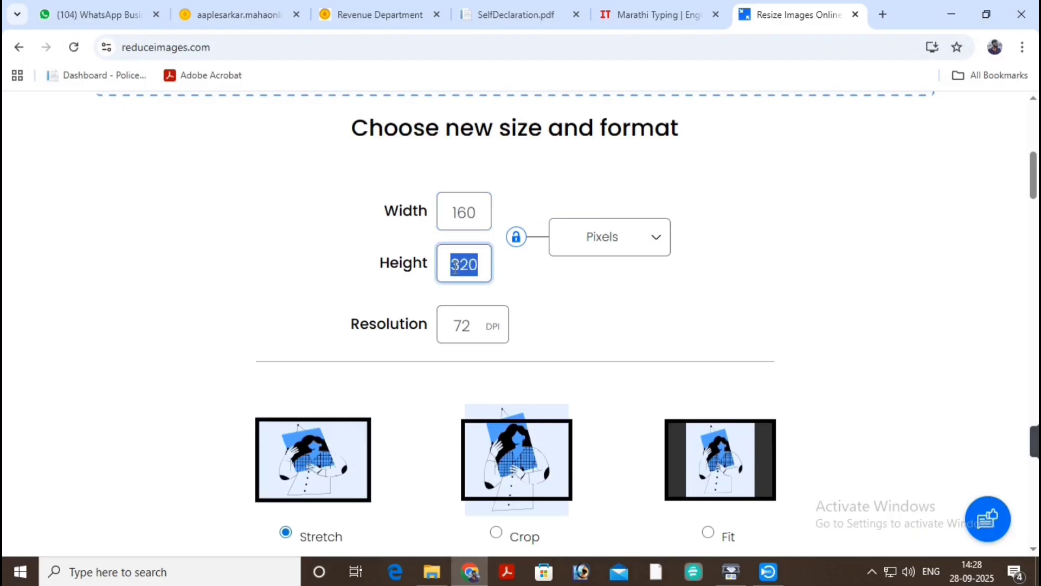
text(210)
scroll(439, 301, down, 5)
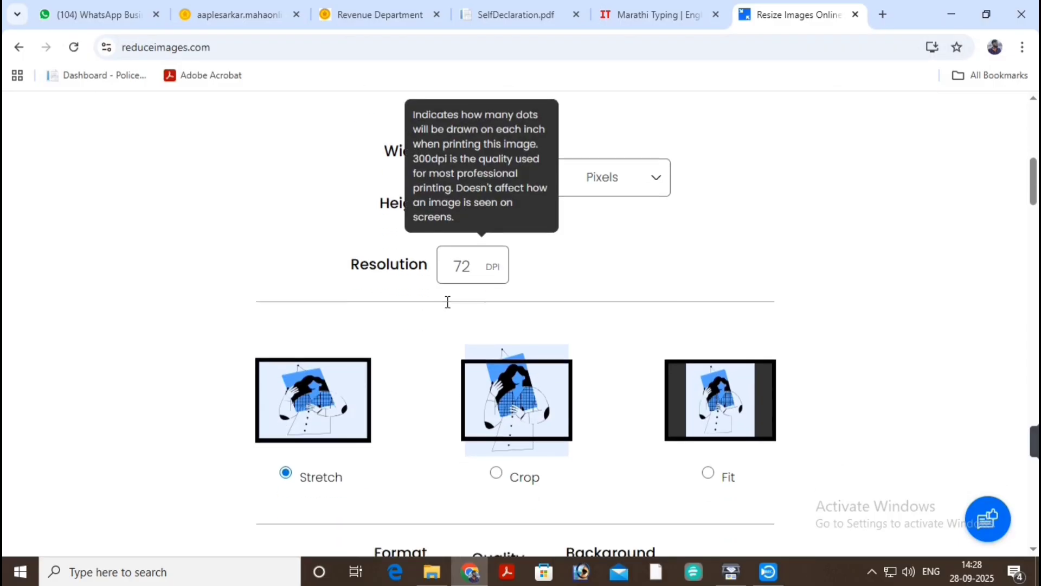
double_click(495, 350)
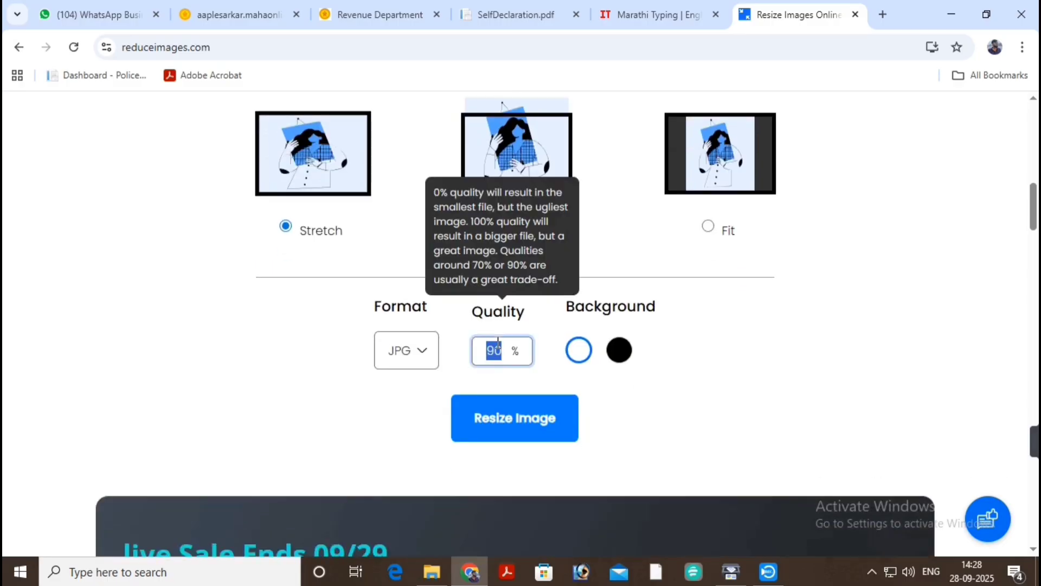
text(95)
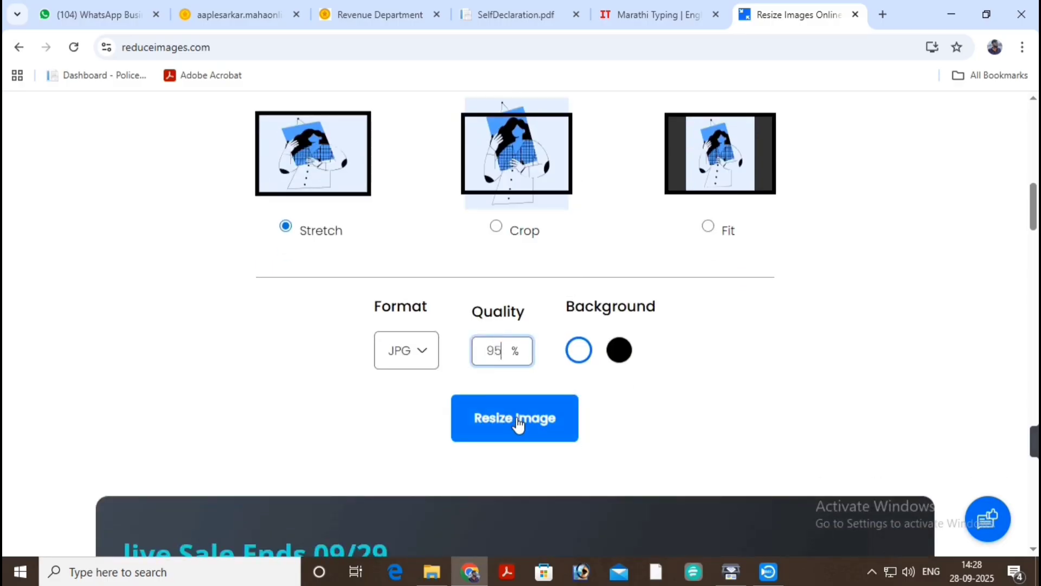
Resize and download the photo, then attach it from Downloads as the applicant's photograph.
click(516, 418)
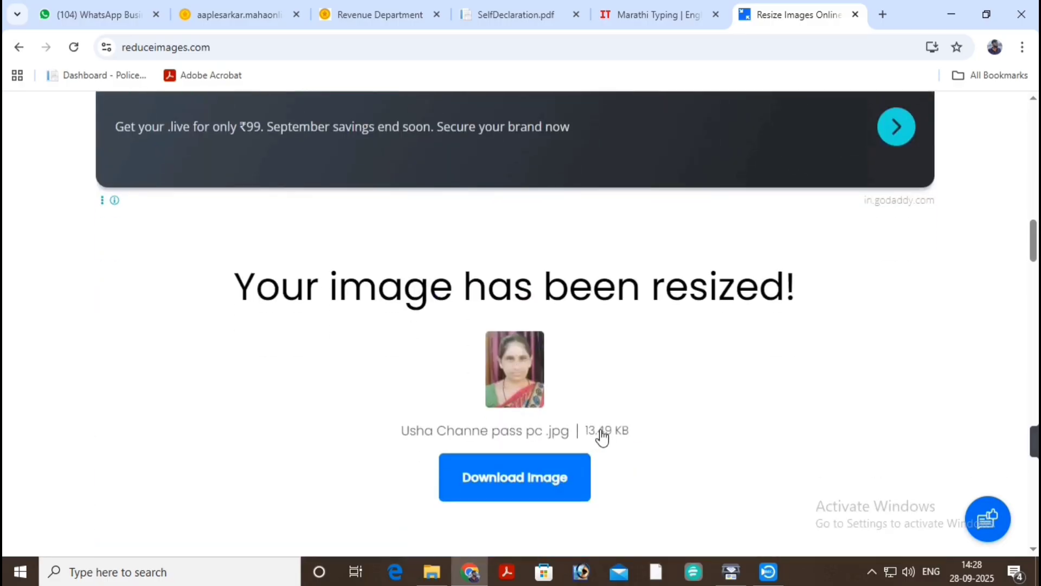
click(534, 475)
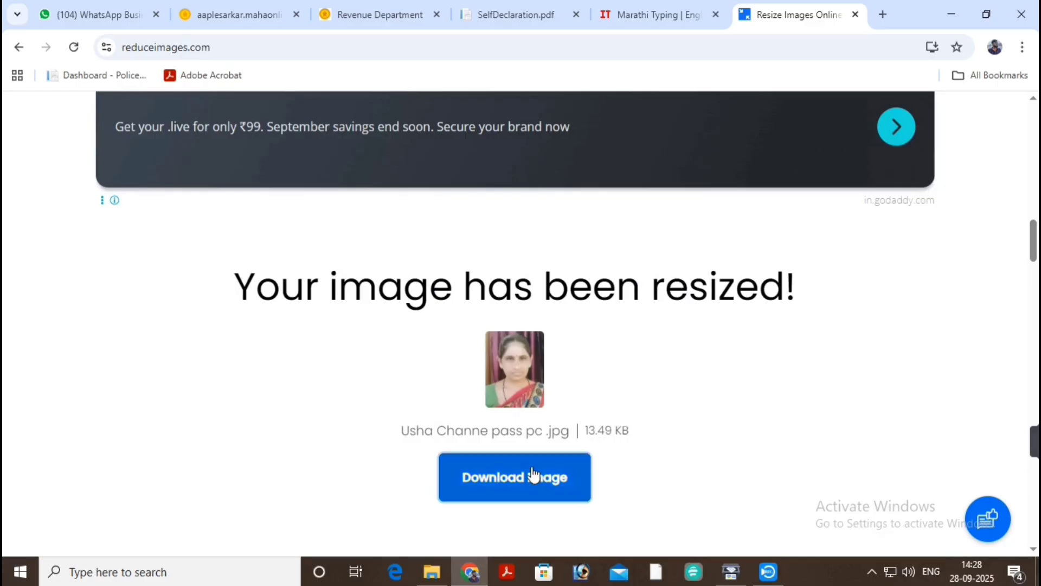
click(372, 13)
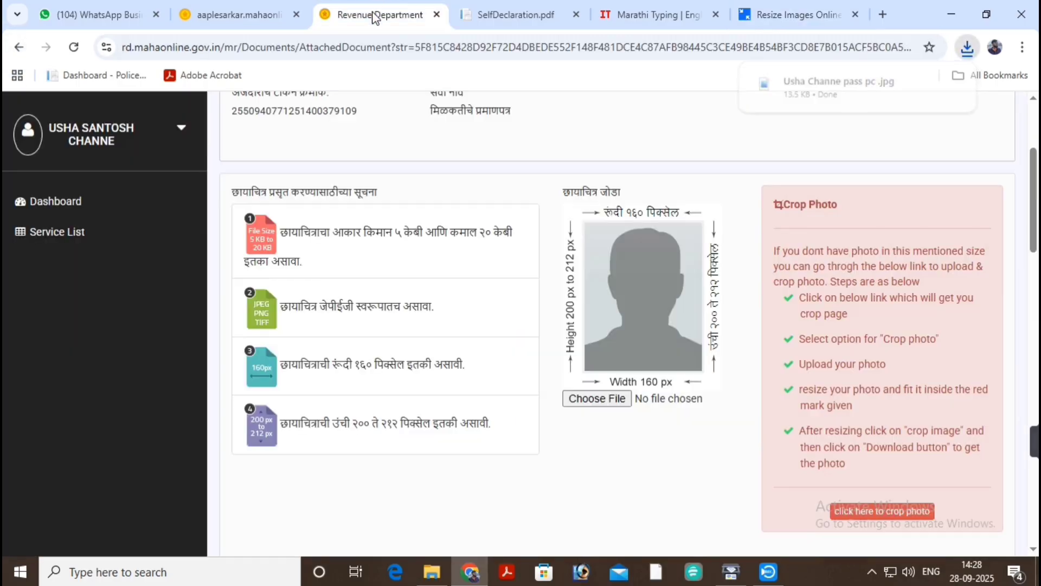
click(586, 400)
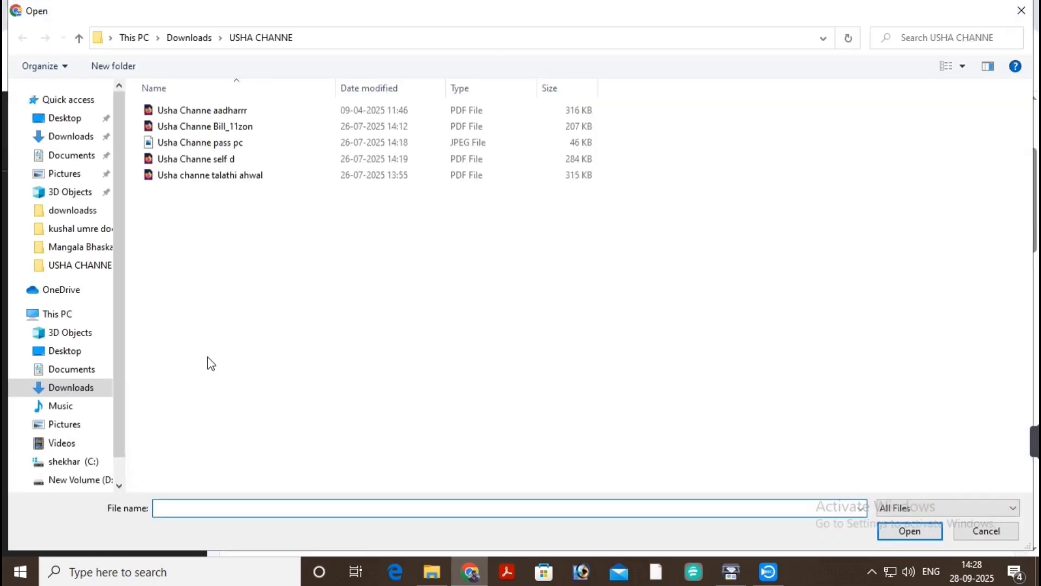
click(73, 387)
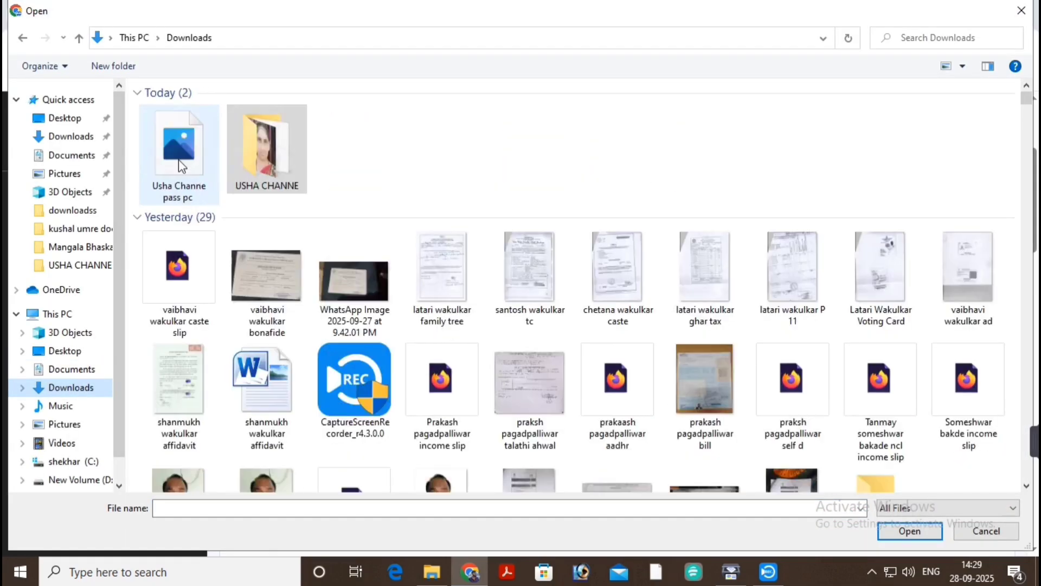
click(178, 159)
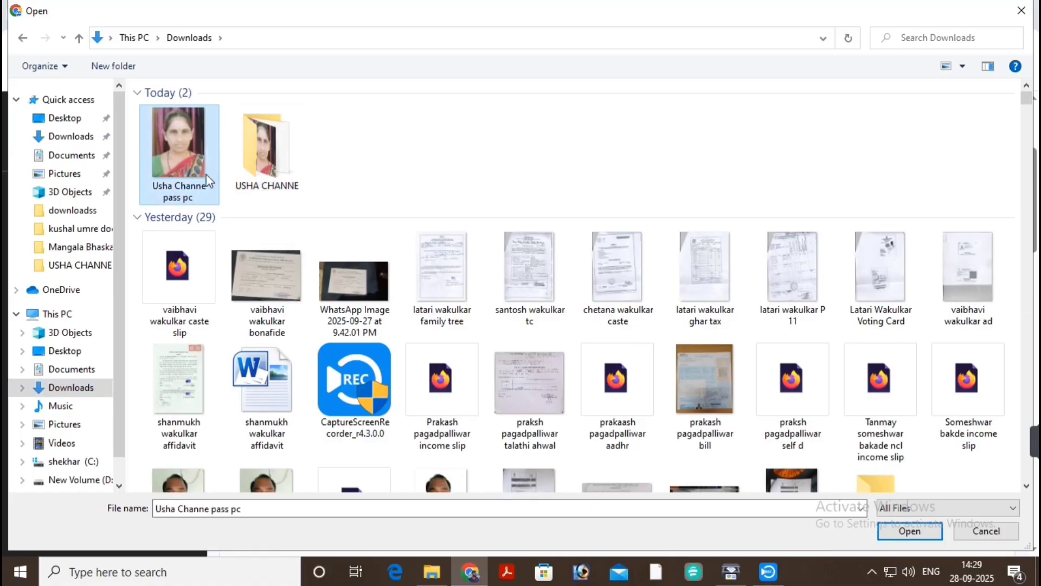
click(910, 530)
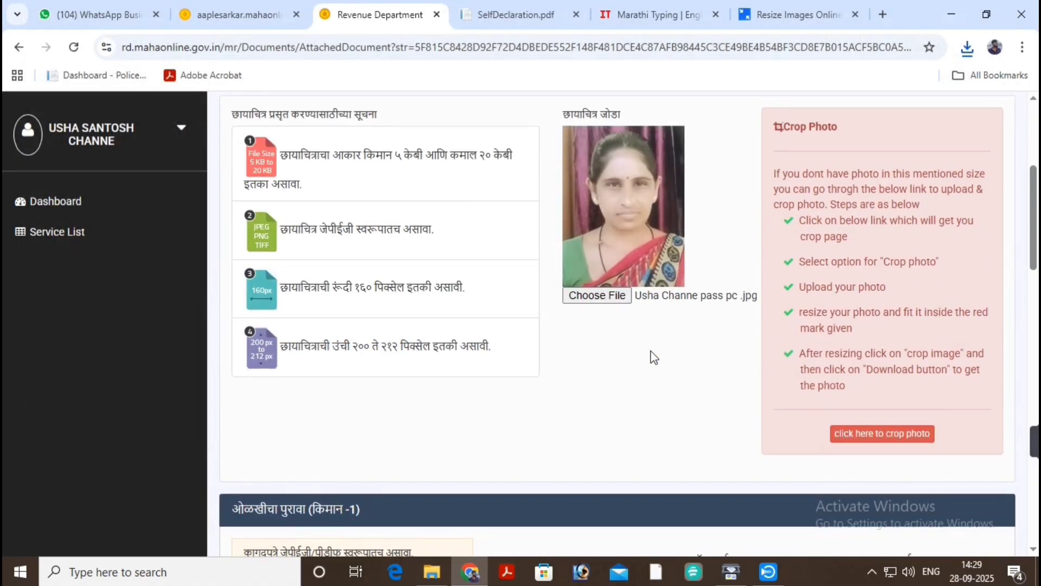
scroll(652, 356, down, 5)
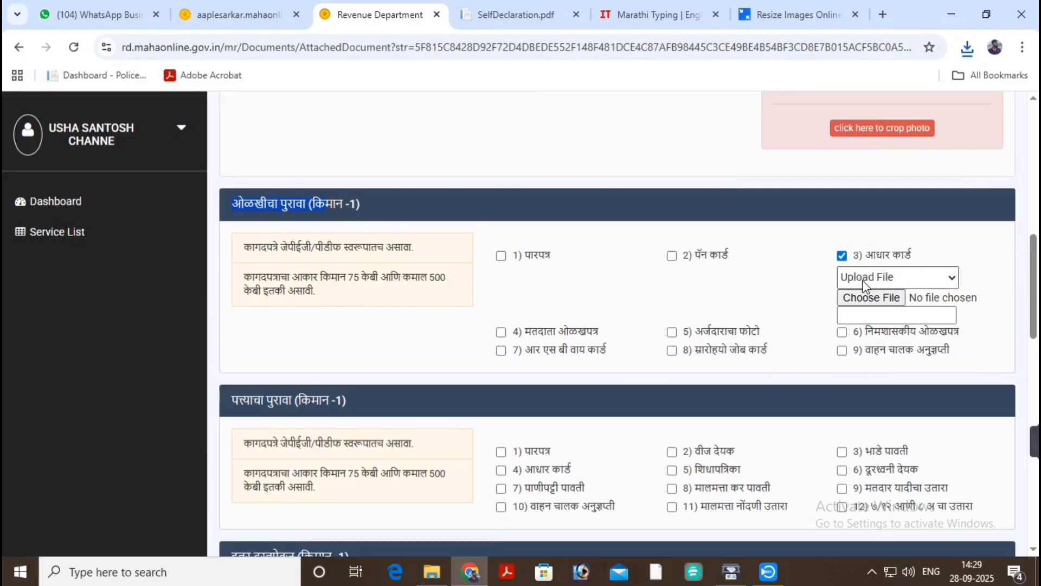
Attach the Aadhaar card PDF as the identity proof.
click(870, 298)
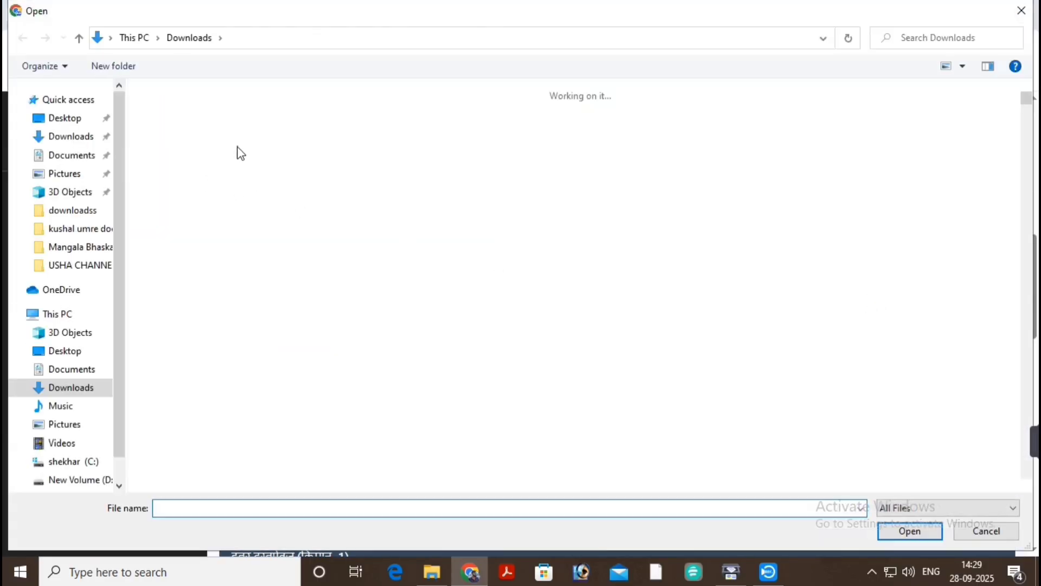
double_click(254, 159)
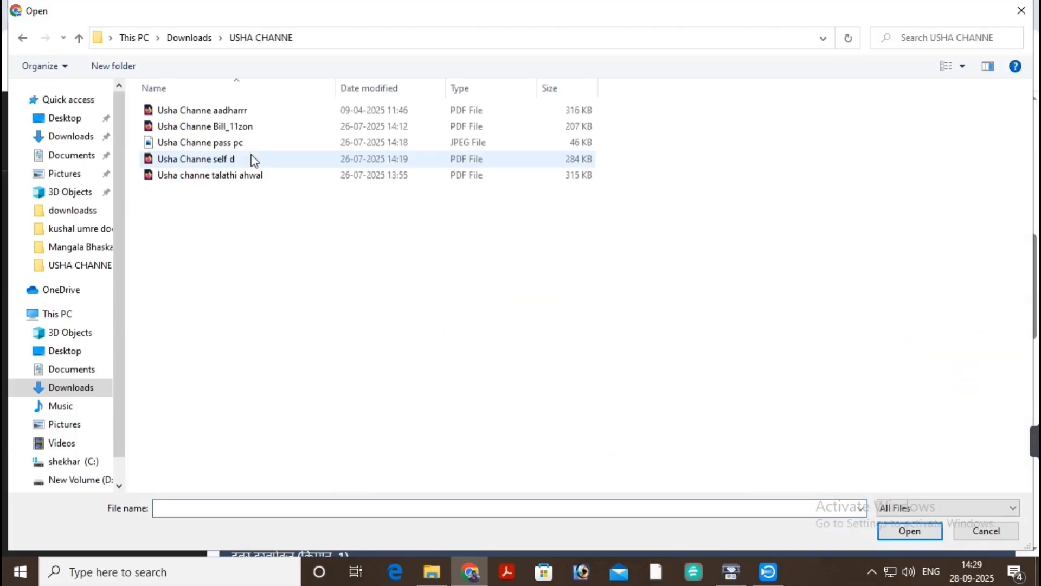
click(295, 112)
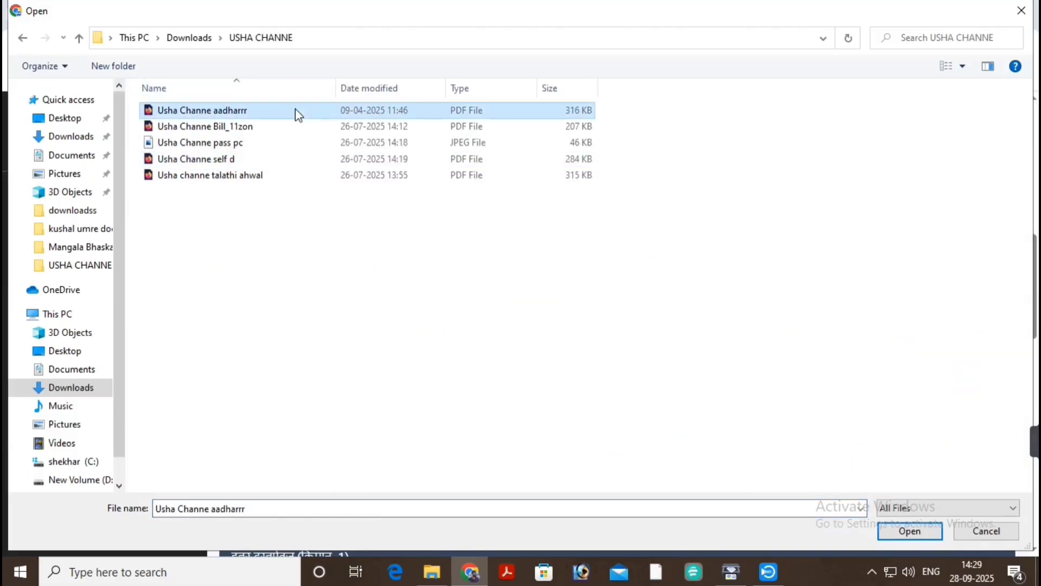
click(901, 532)
scroll(850, 354, down, 1)
scroll(849, 352, down, 1)
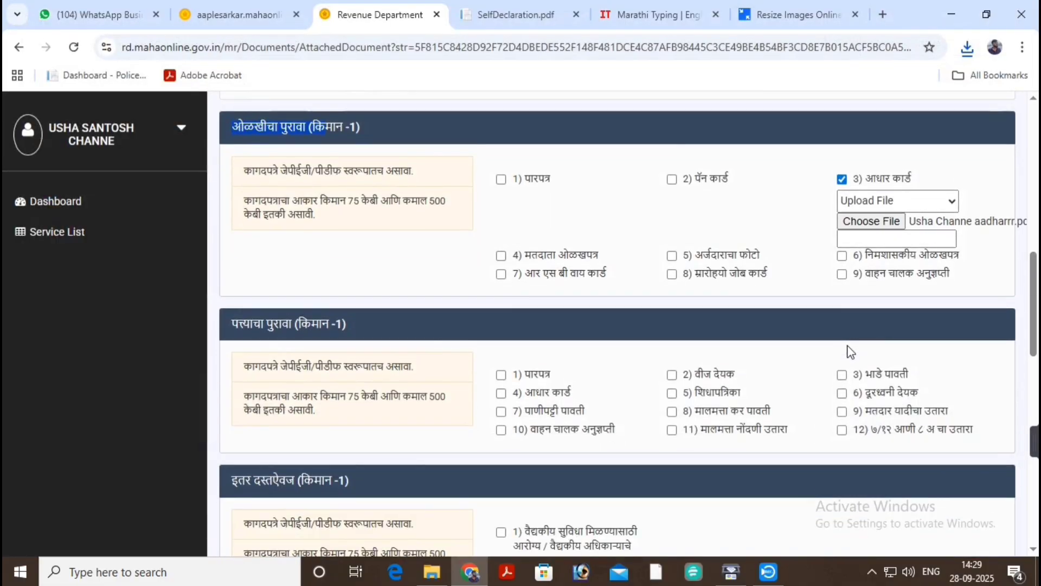
scroll(325, 344, down, 1)
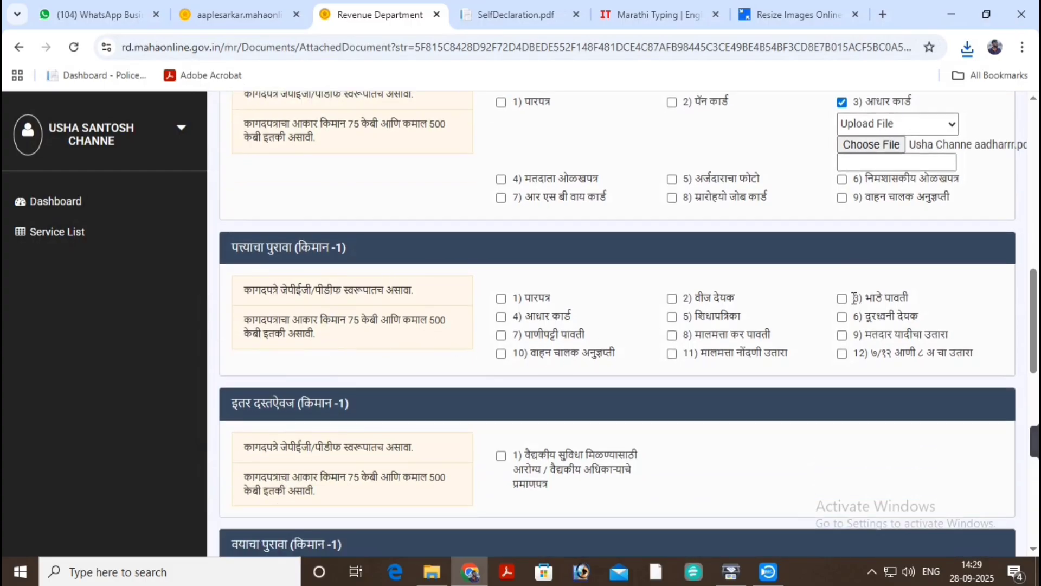
Tick वीज देयक and upload the Bill_11zon PDF as address proof.
click(672, 299)
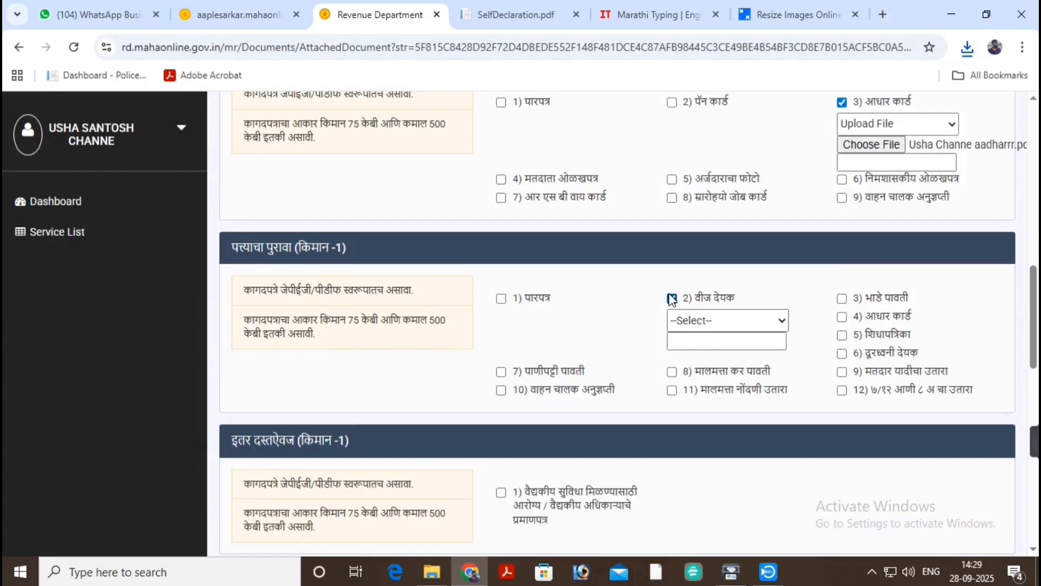
click(701, 321)
click(703, 362)
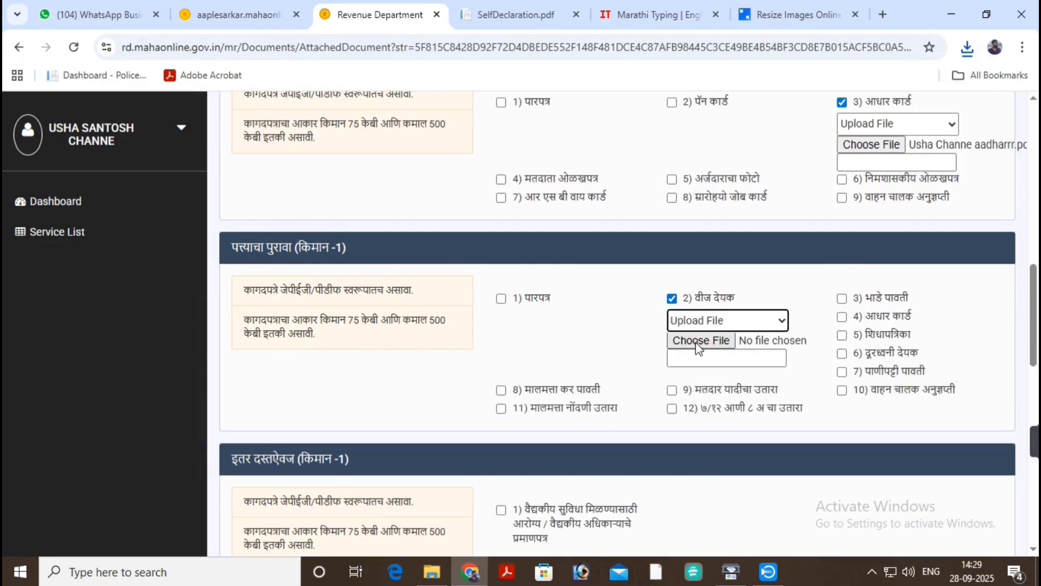
click(697, 340)
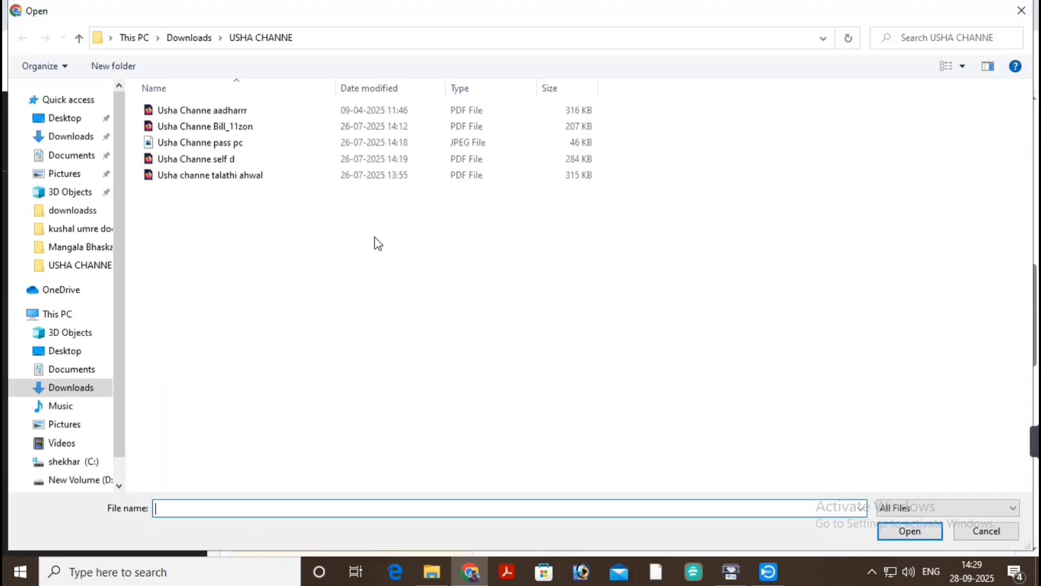
click(260, 127)
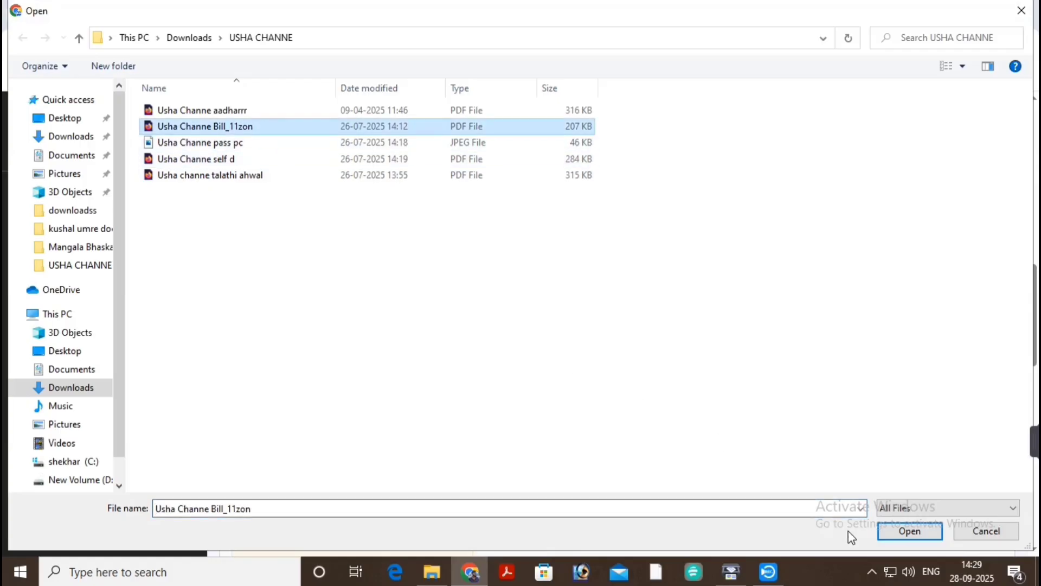
click(909, 533)
scroll(770, 365, down, 3)
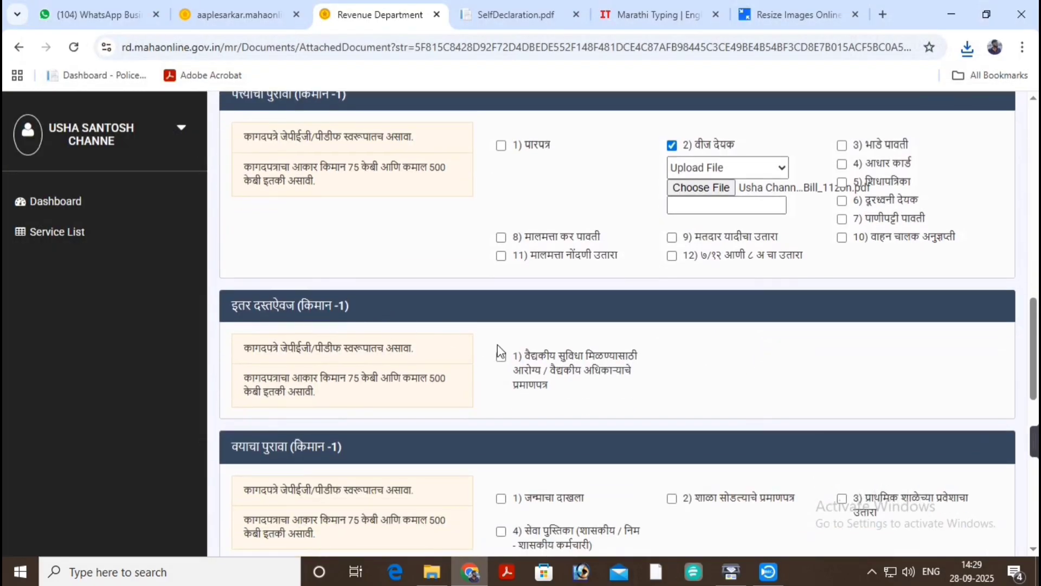
scroll(500, 353, down, 2)
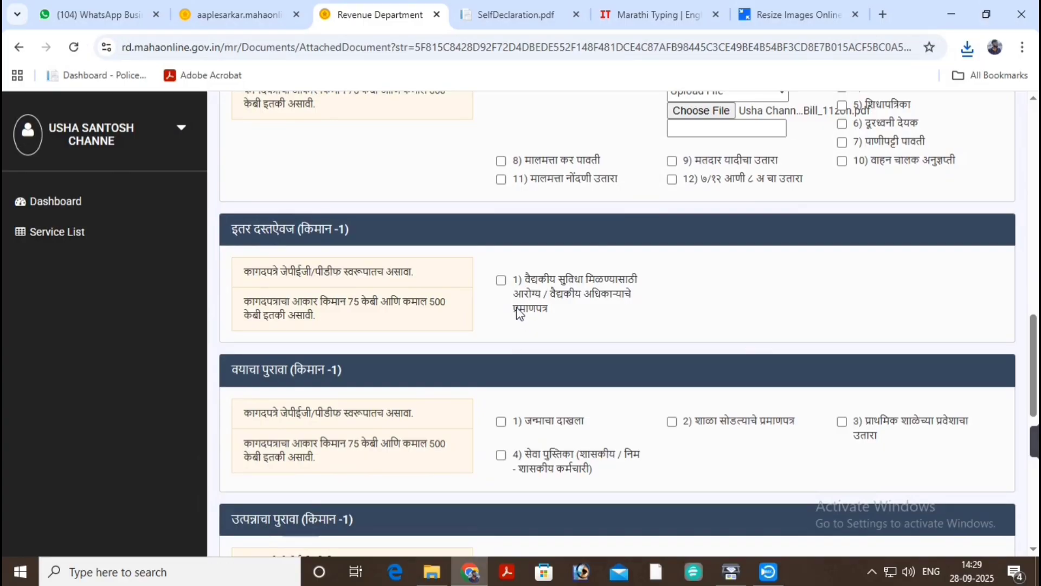
Tick जन्माचा दाखला under वयाचा पुरावा and upload the aadharrr PDF.
scroll(535, 300, down, 1)
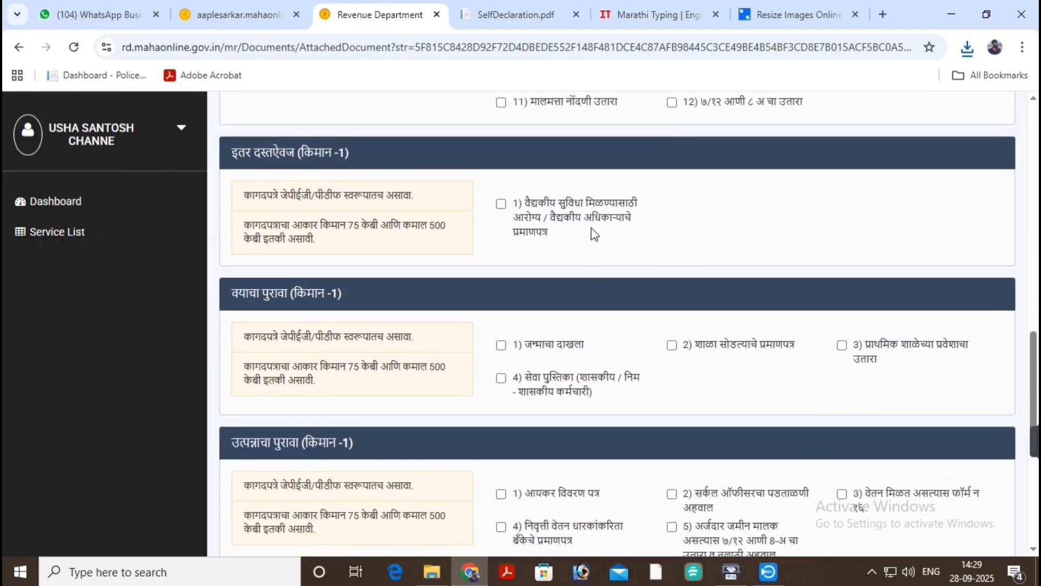
scroll(591, 228, down, 1)
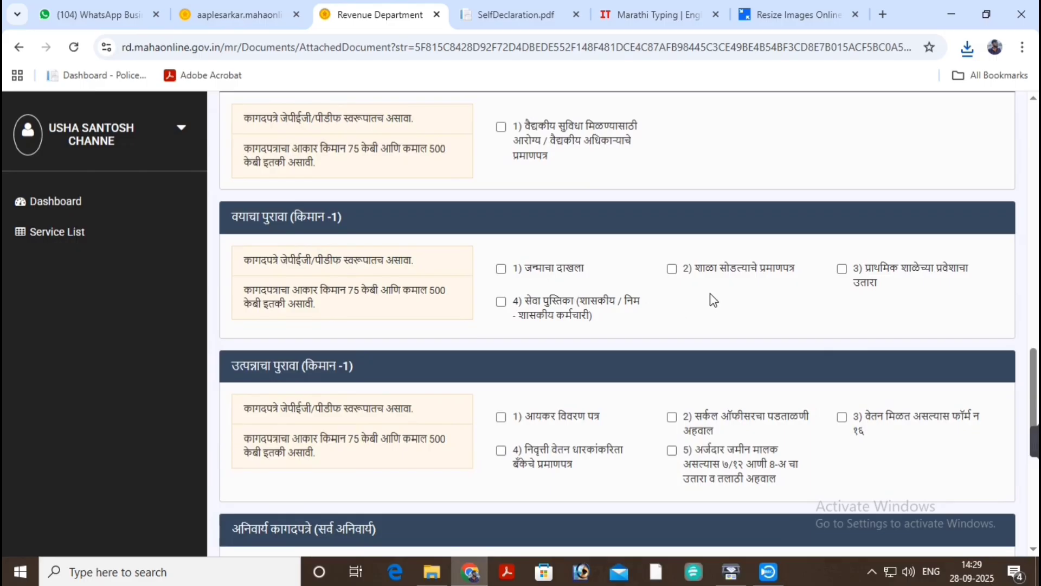
click(501, 268)
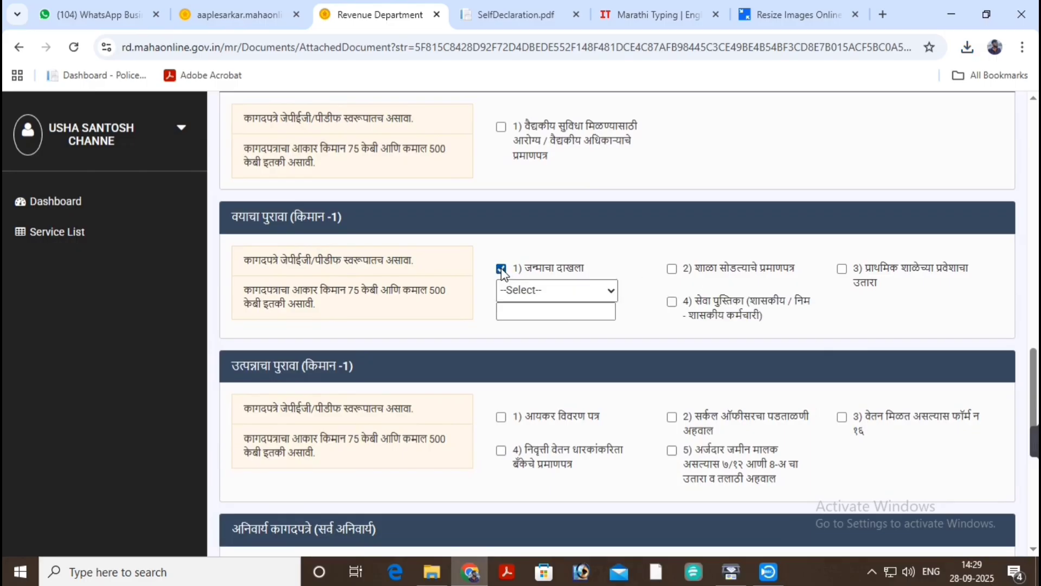
click(529, 291)
click(537, 331)
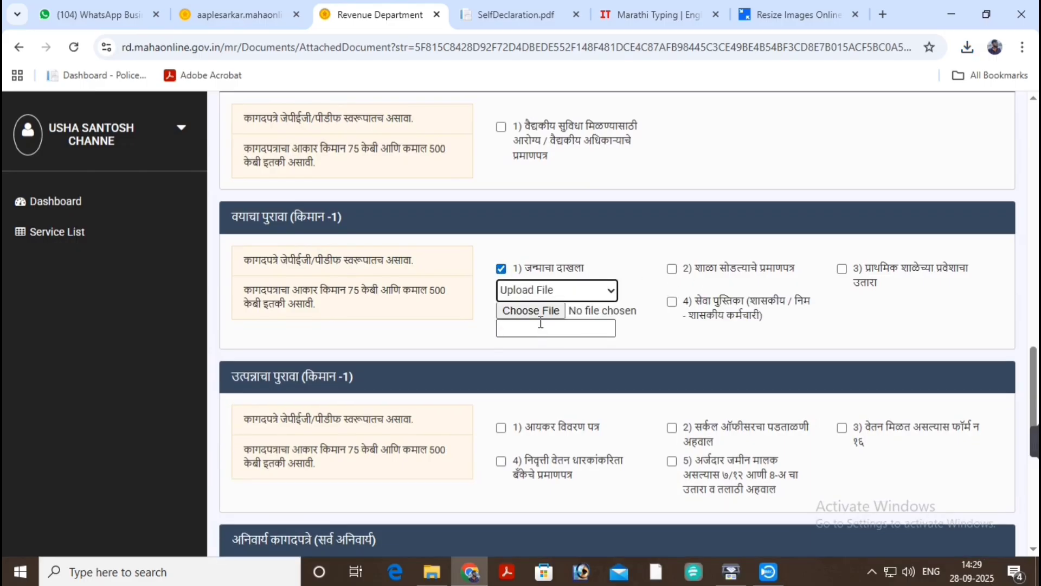
click(532, 311)
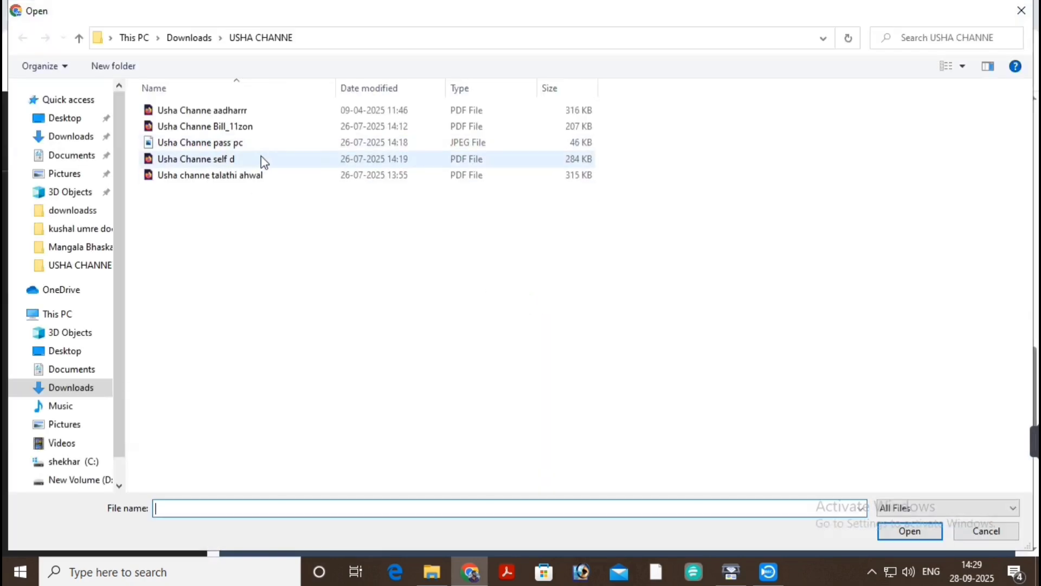
click(281, 112)
click(909, 531)
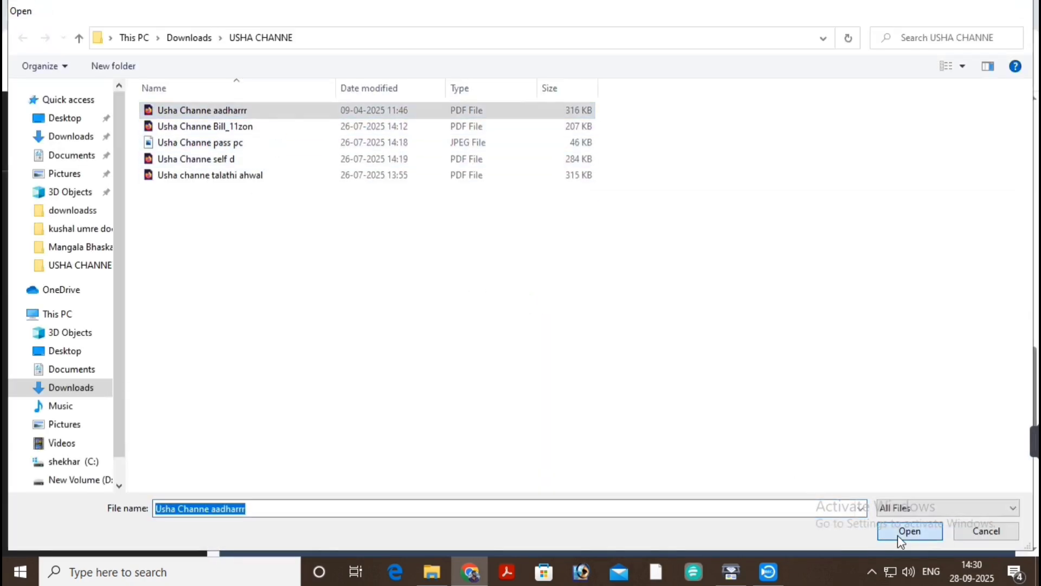
scroll(646, 344, down, 2)
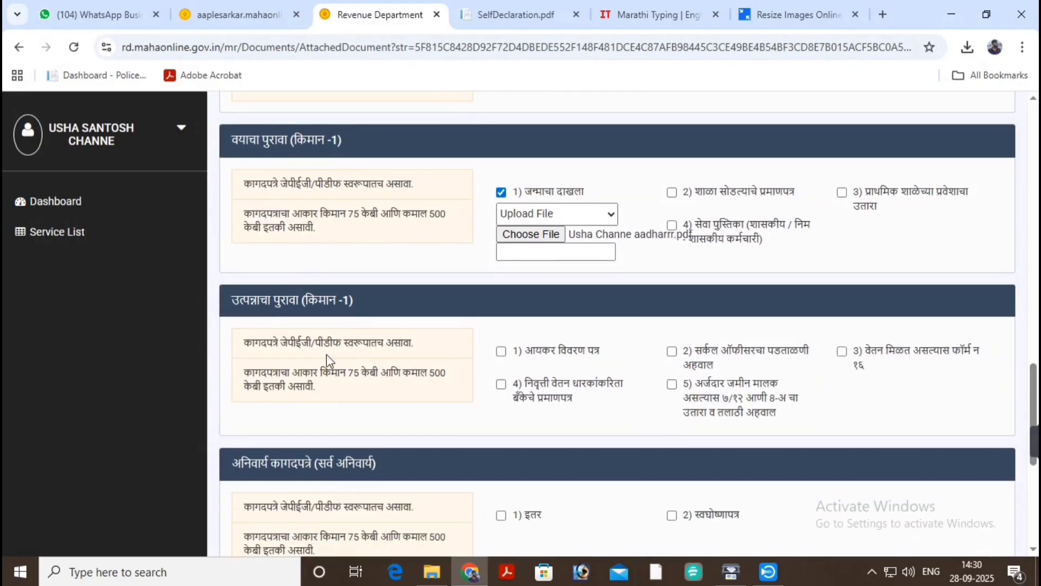
scroll(326, 354, down, 1)
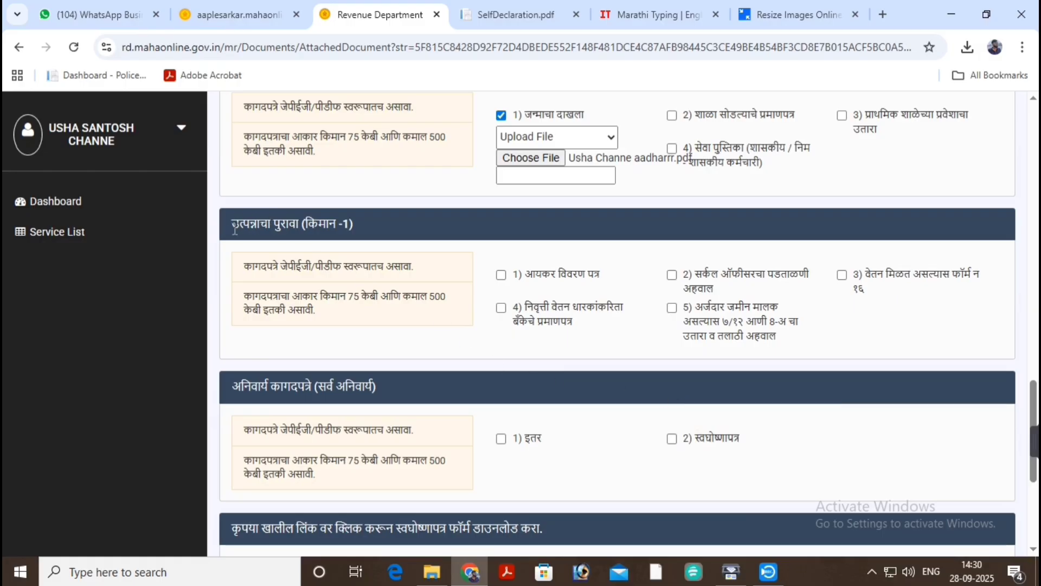
Tick option 5 under उत्पन्नाचा पुरावा and upload the talathi ahwal PDF.
scroll(476, 250, down, 1)
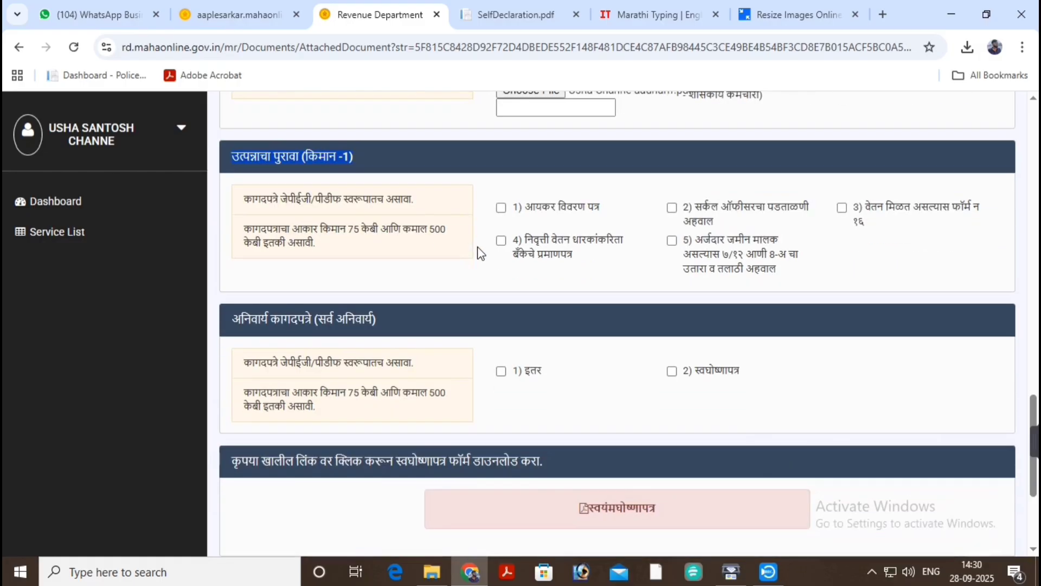
click(672, 232)
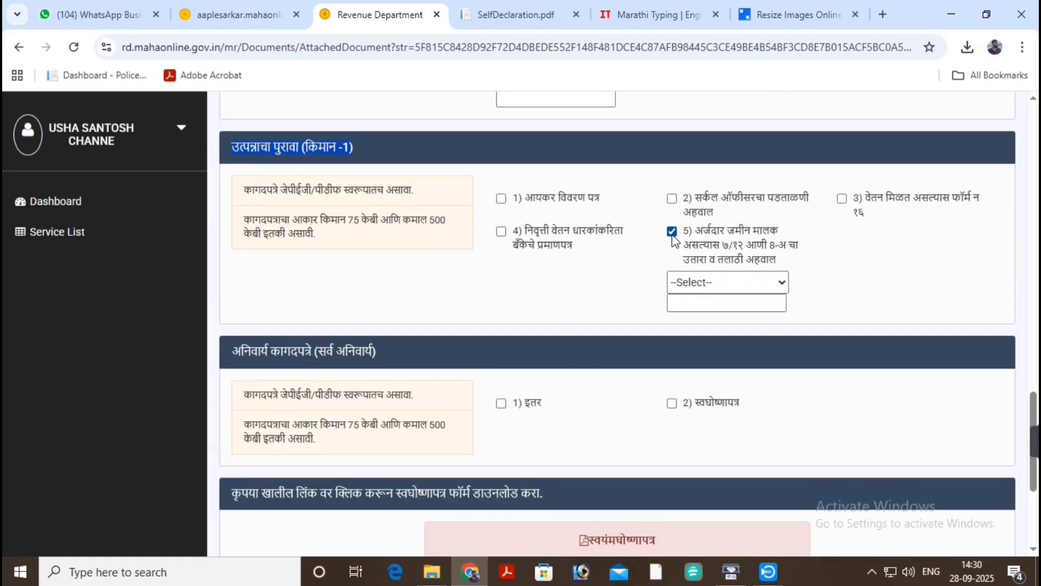
click(713, 287)
click(716, 323)
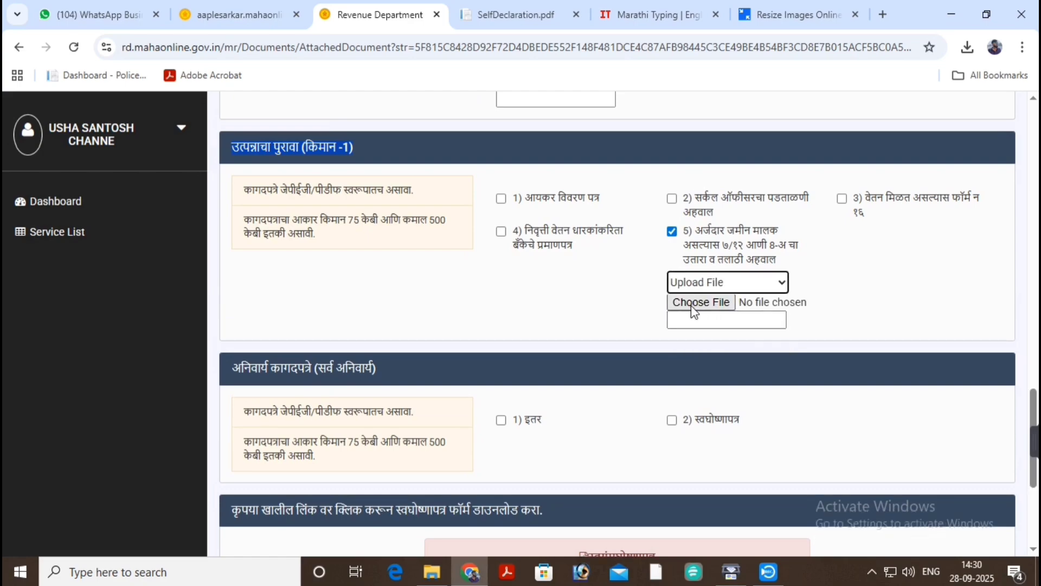
click(691, 304)
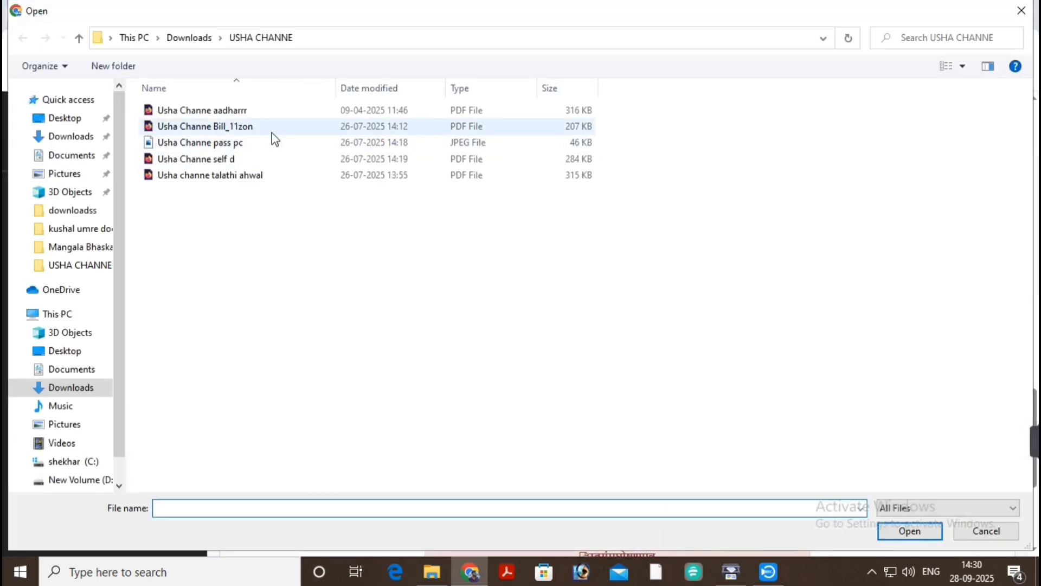
click(274, 175)
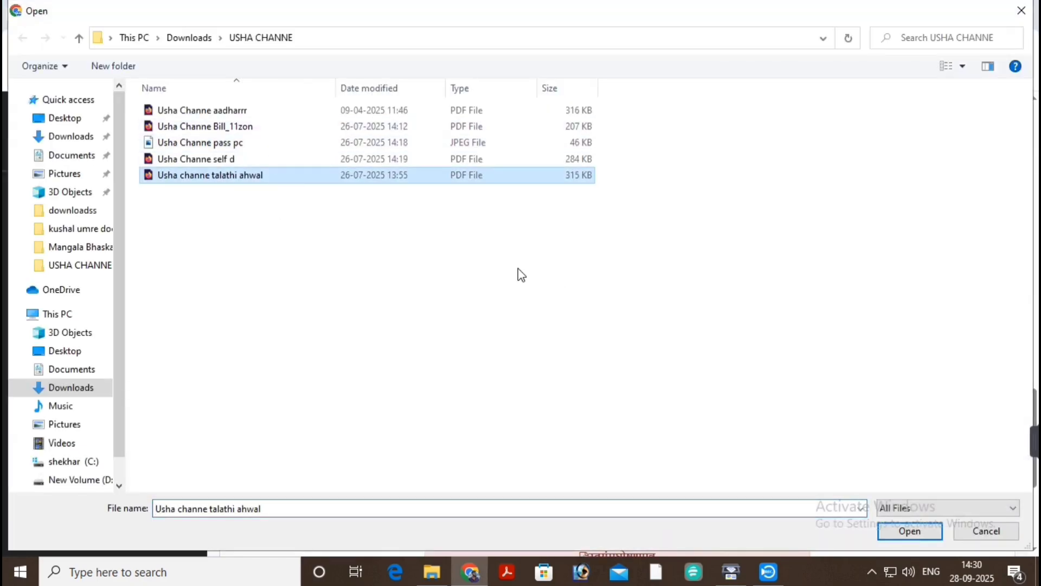
click(916, 532)
Tick स्वघोषणापत्र, set its source to Upload File, and review the SelfDeclaration.pdf form.
scroll(771, 342, down, 1)
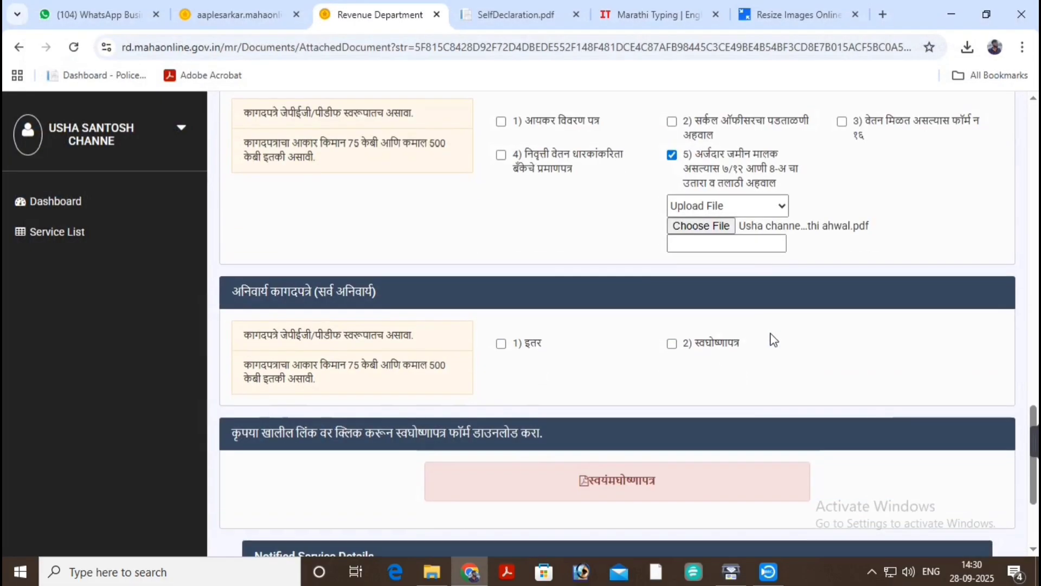
click(672, 343)
scroll(676, 347, down, 1)
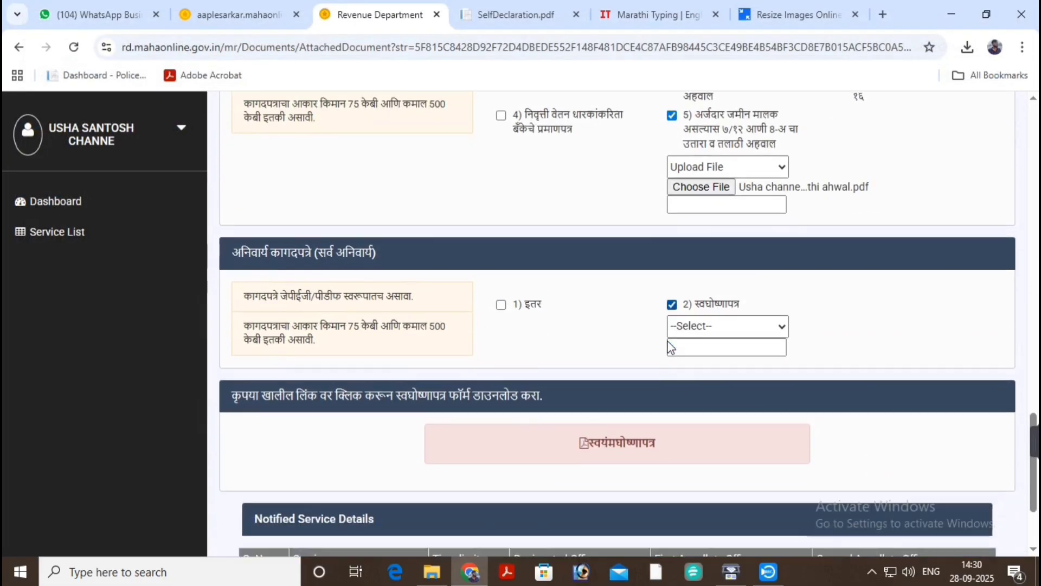
click(722, 291)
click(721, 328)
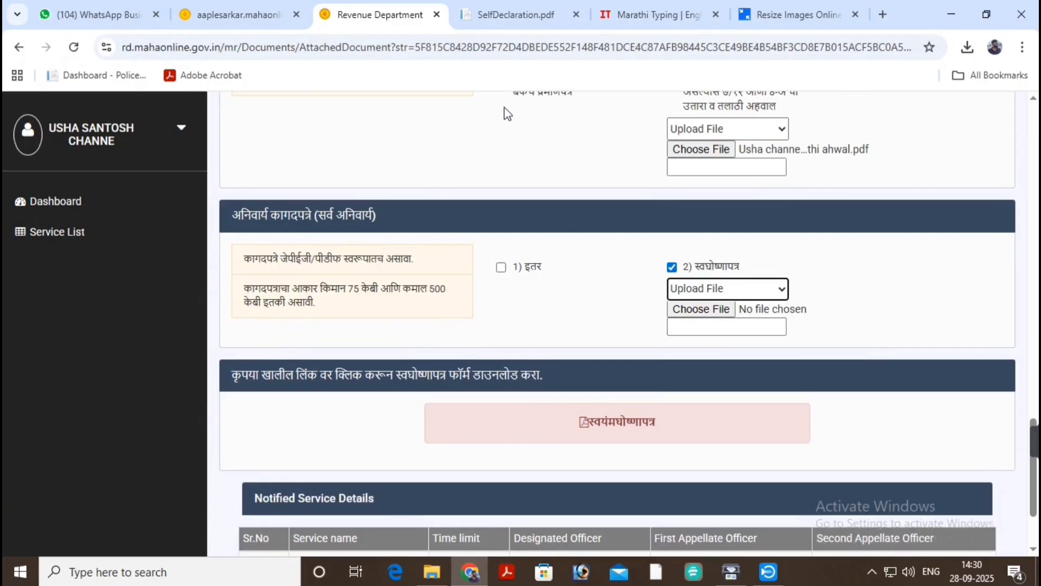
click(477, 12)
scroll(609, 375, up, 12)
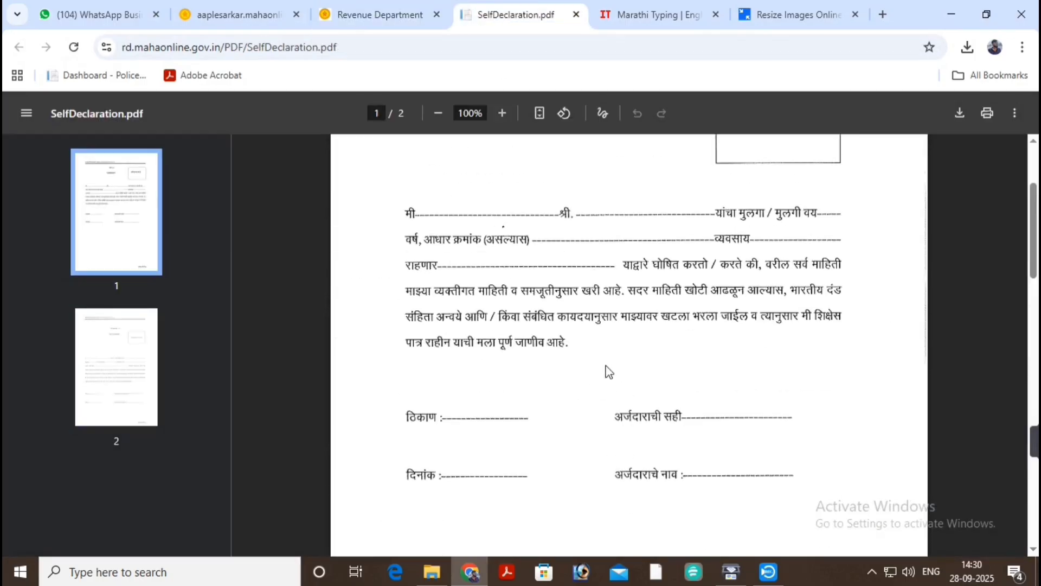
scroll(613, 365, down, 4)
scroll(656, 292, up, 1)
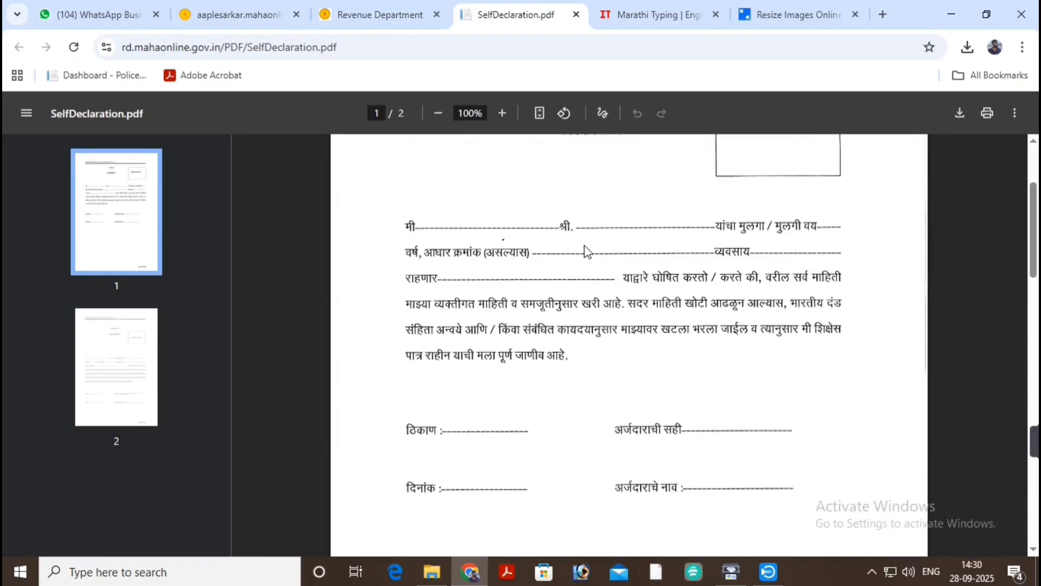
scroll(587, 251, up, 2)
scroll(686, 305, down, 2)
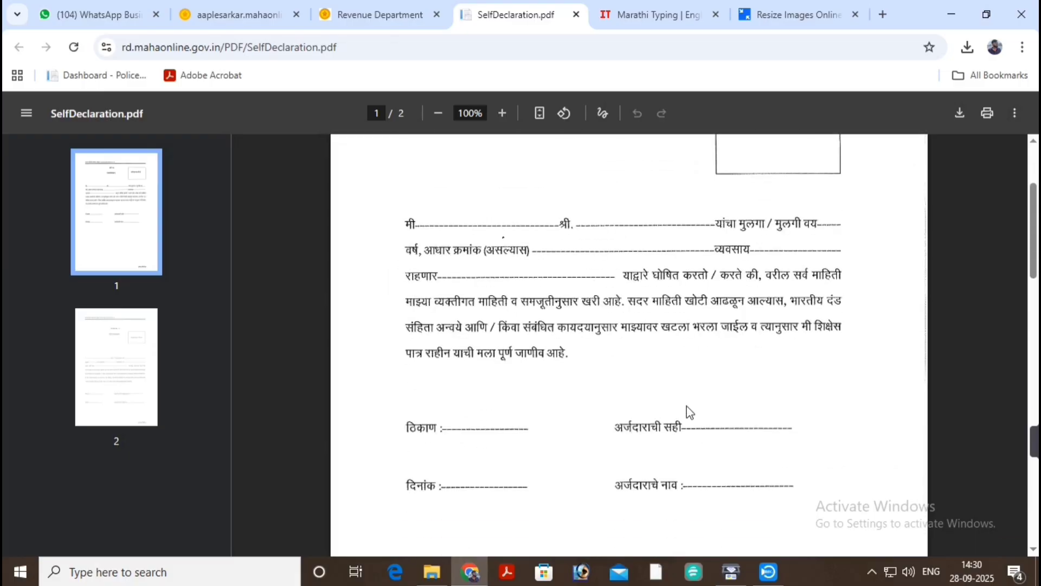
Upload the self d PDF as the self-declaration document.
click(395, 14)
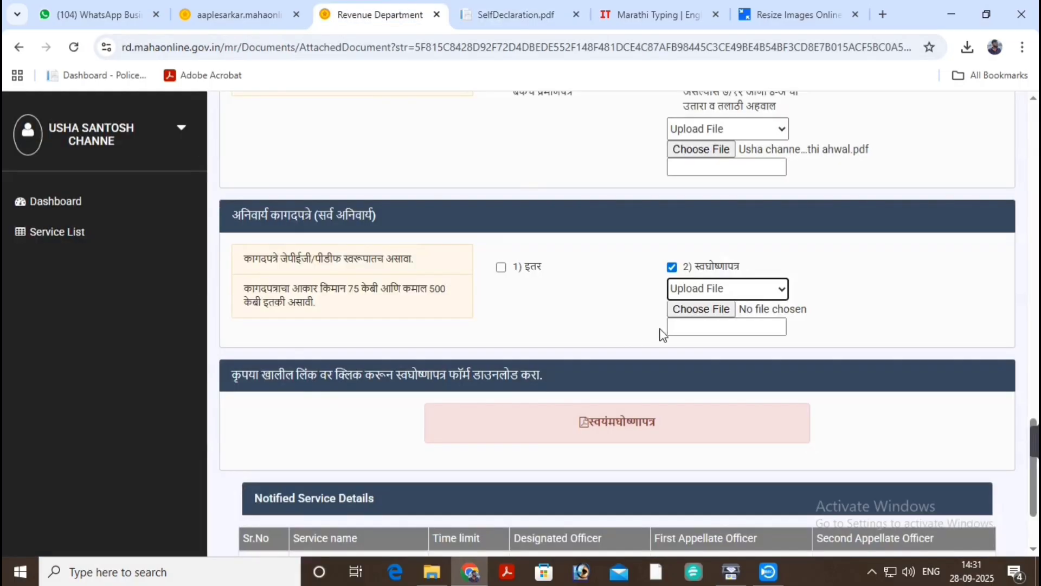
click(698, 310)
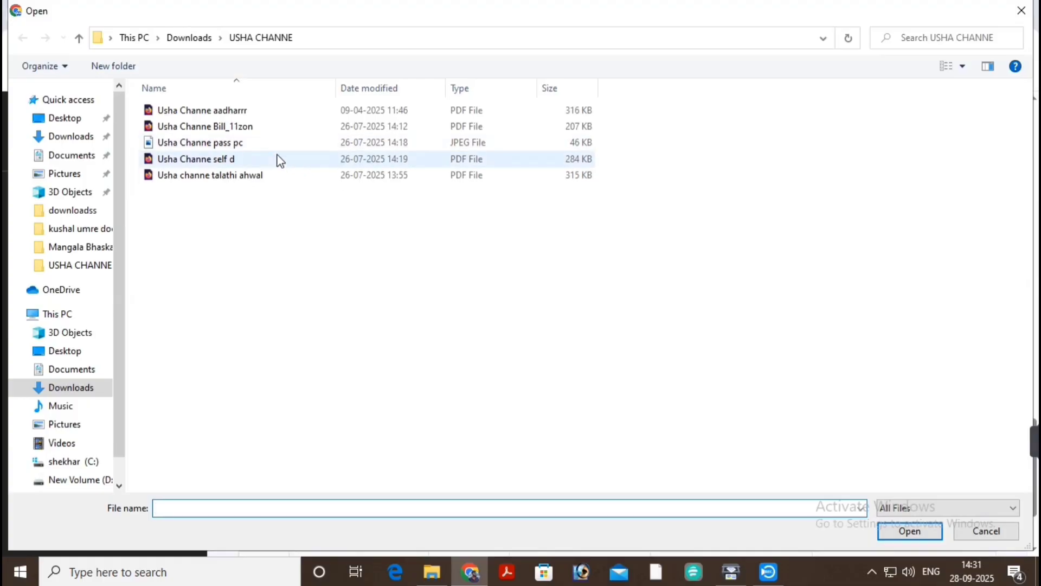
click(281, 159)
click(909, 530)
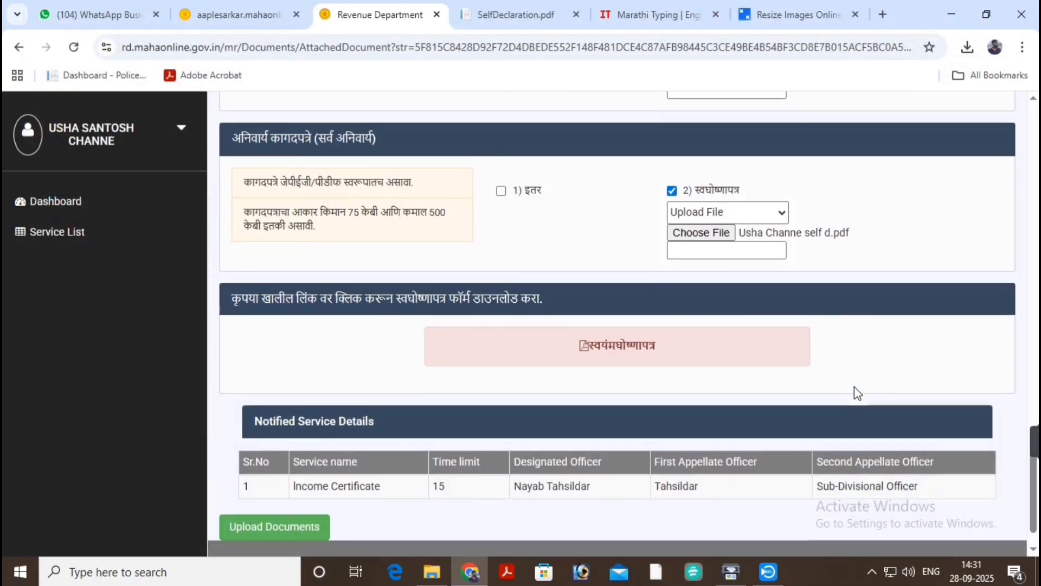
scroll(629, 411, down, 1)
scroll(629, 411, up, 4)
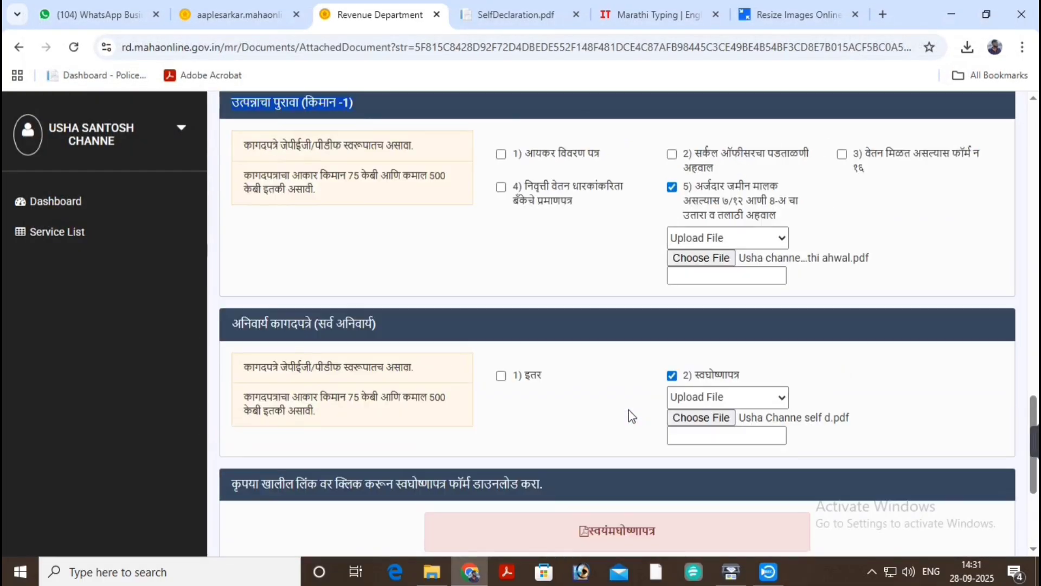
scroll(629, 411, up, 6)
scroll(629, 411, down, 7)
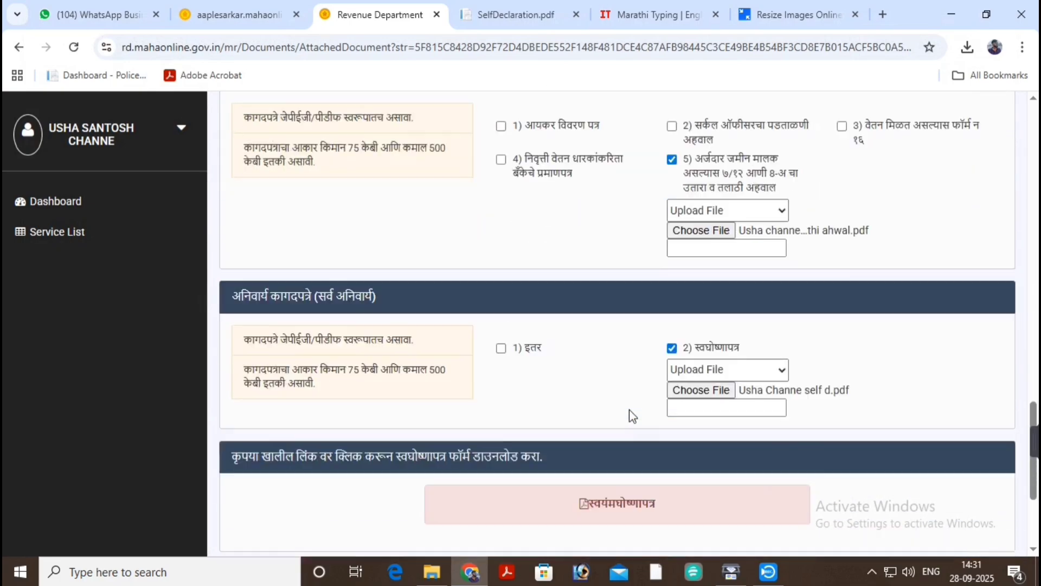
scroll(632, 416, down, 4)
Attempt the document upload and dismiss the missing mandatory documents warning.
click(272, 484)
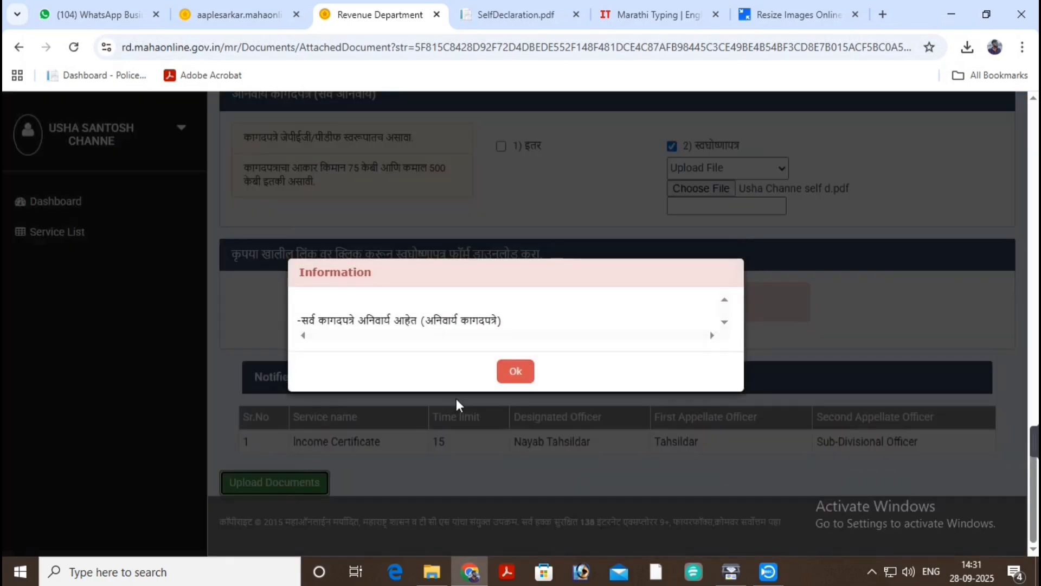
click(510, 373)
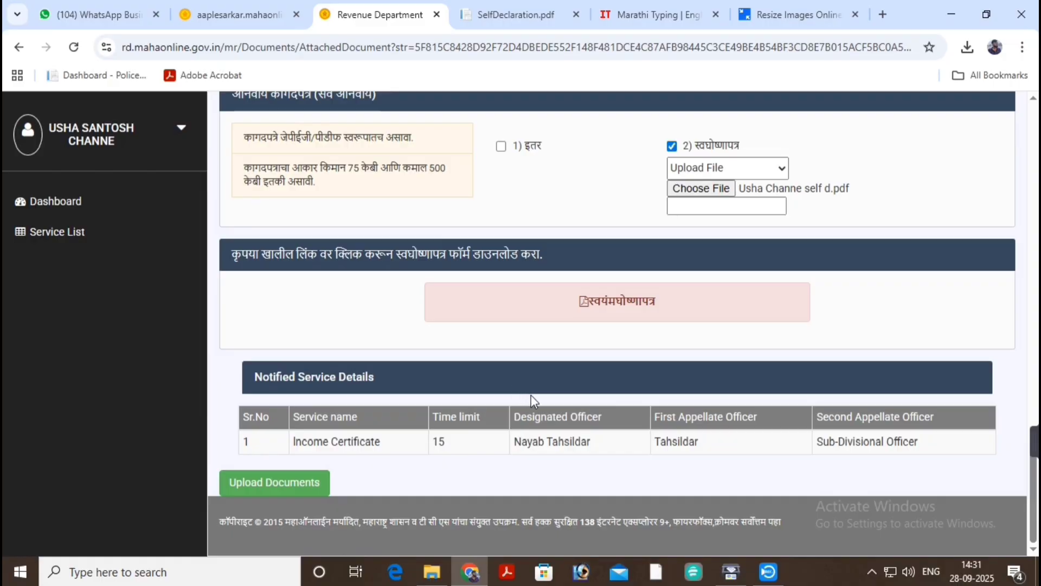
scroll(534, 401, up, 1)
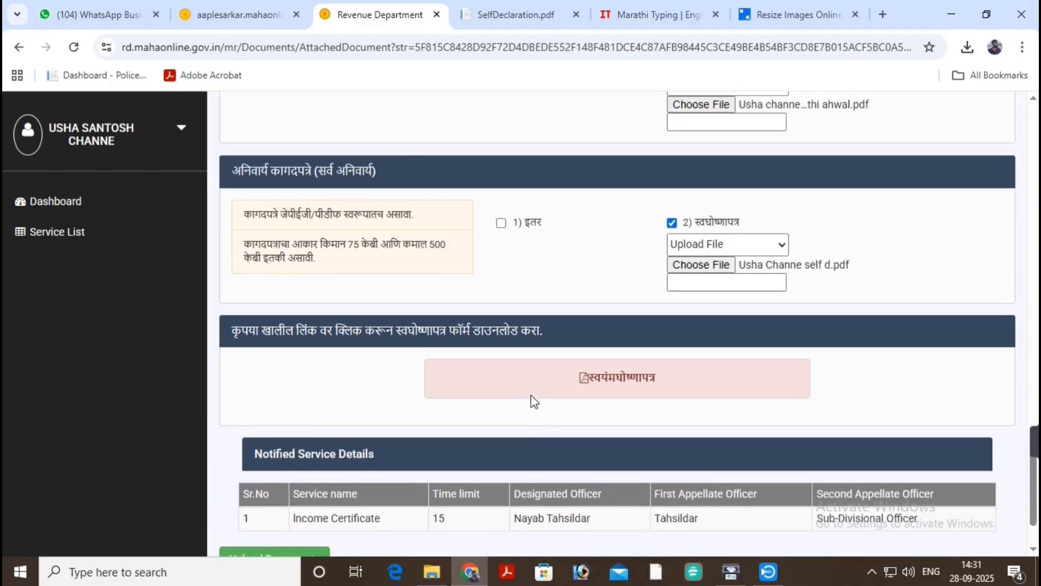
scroll(534, 401, up, 2)
Tick the '1) इतर' (Other) document and attach the self-declaration PDF to it.
click(501, 375)
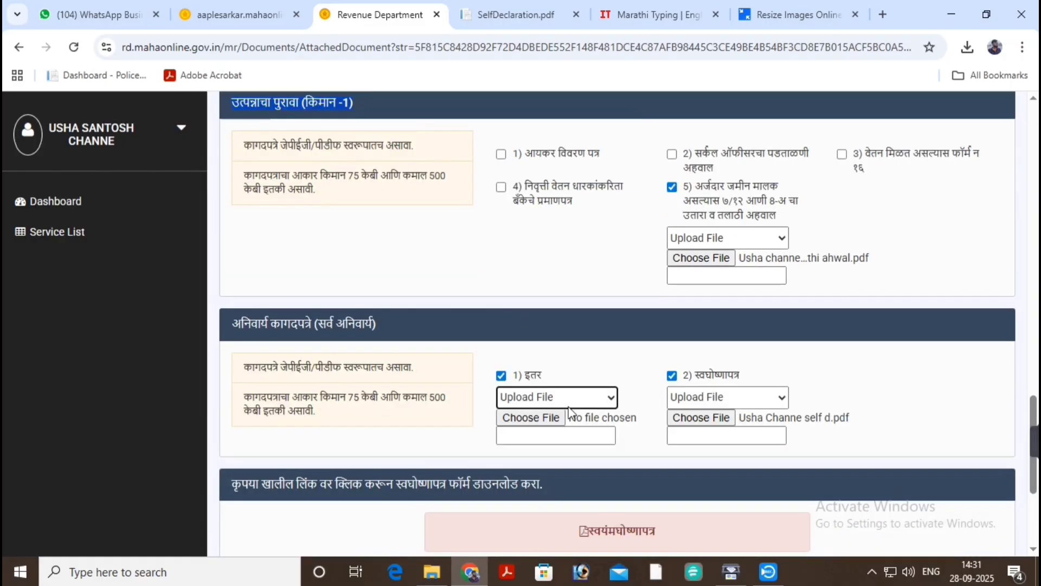
click(551, 419)
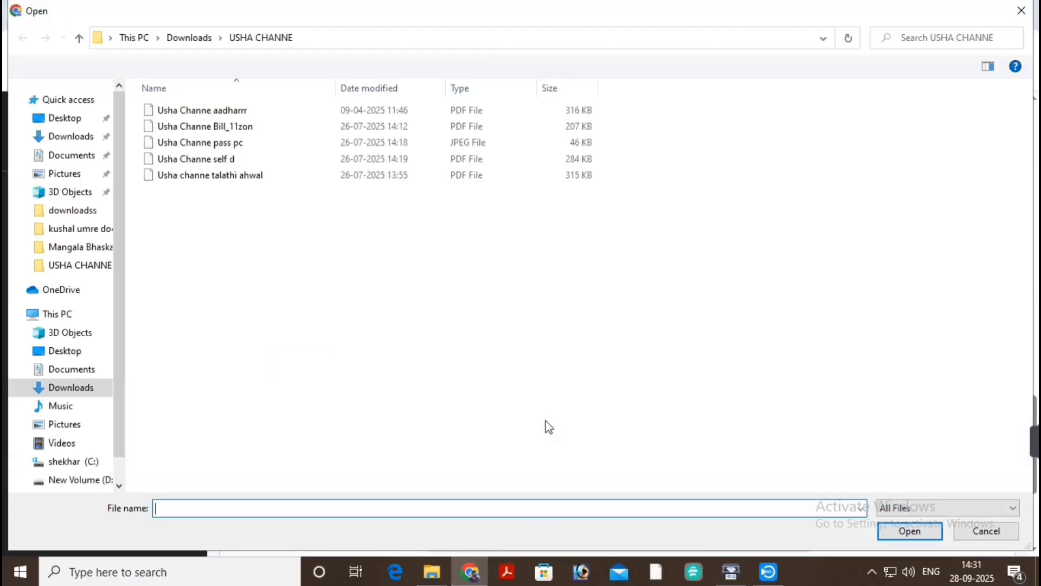
click(269, 160)
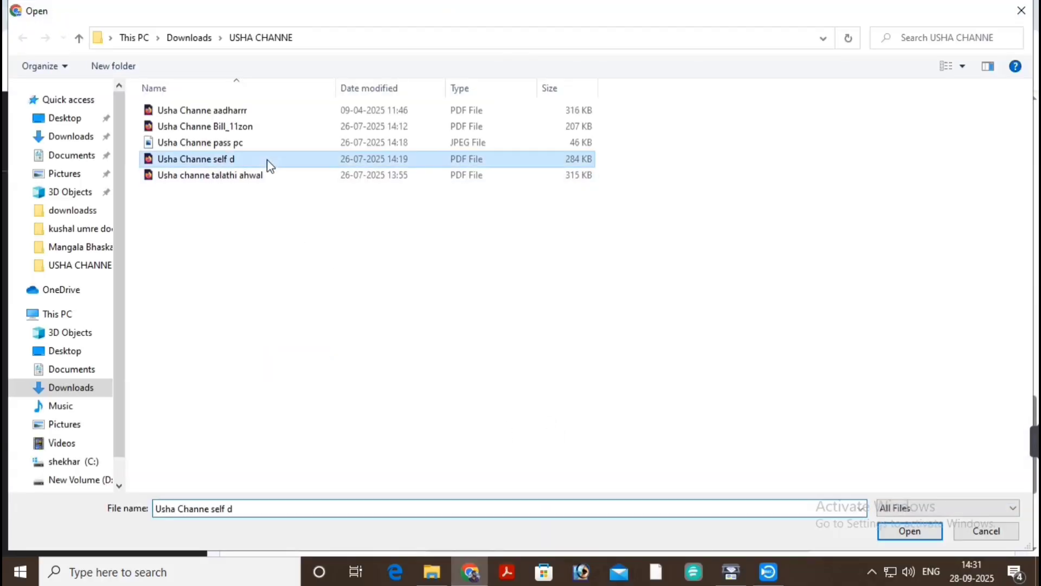
click(909, 532)
scroll(488, 356, up, 6)
scroll(488, 356, down, 8)
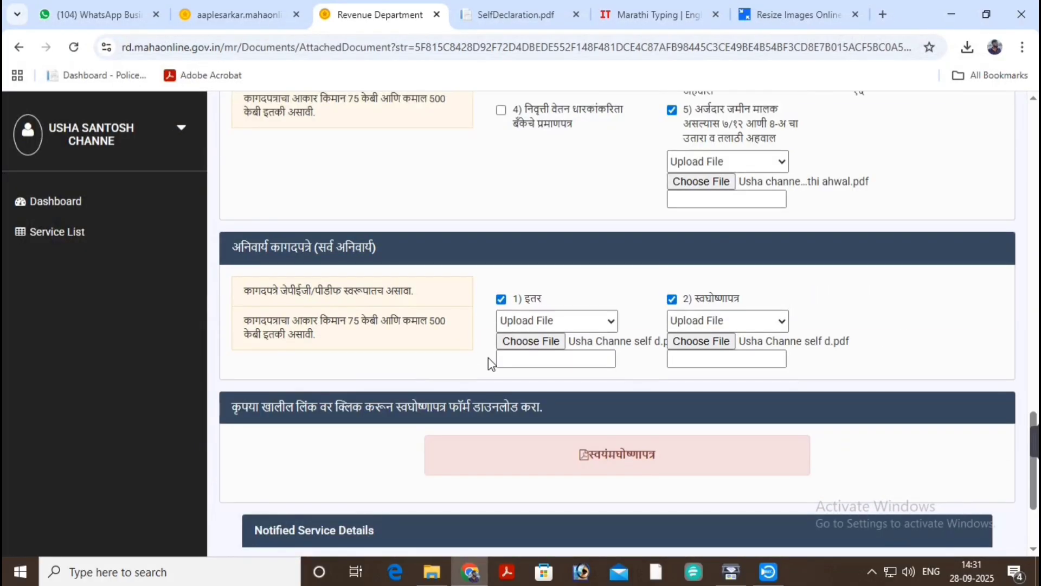
scroll(488, 357, down, 3)
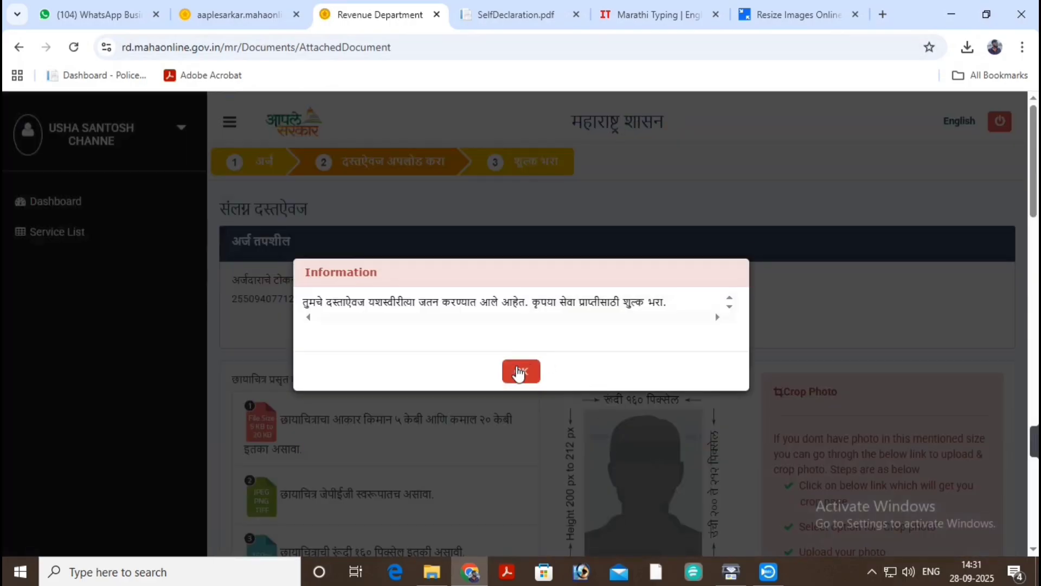
Pay the ₹69.00 fee by card through PayGov, then select UPI on the BillDesk page.
click(520, 372)
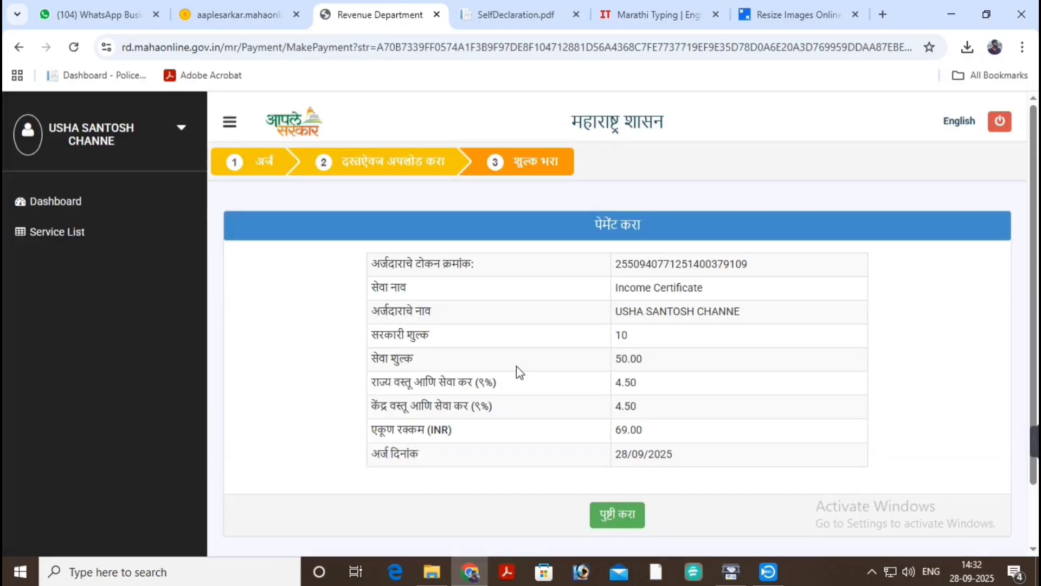
scroll(700, 290, down, 2)
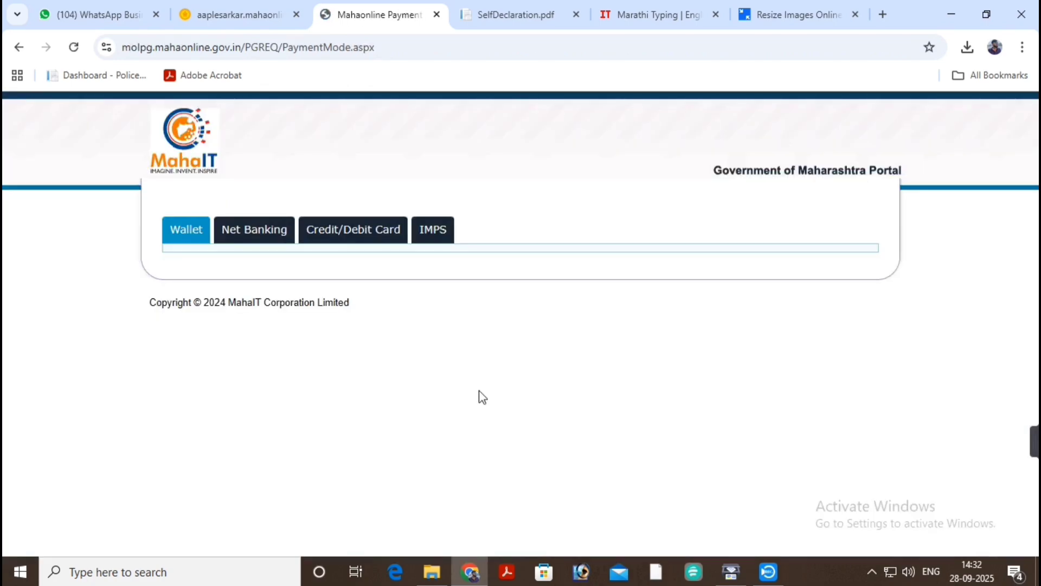
click(337, 237)
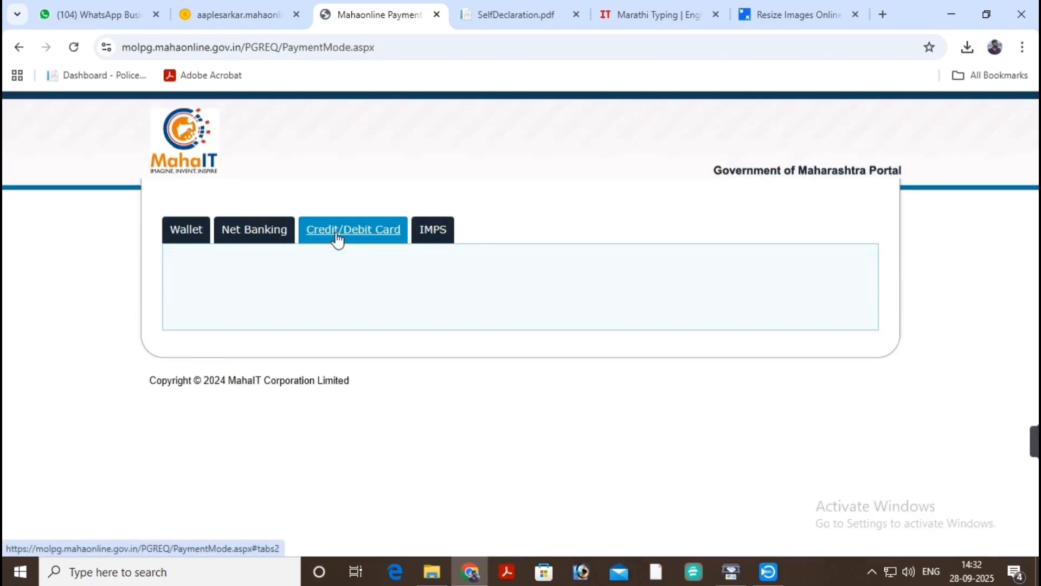
click(760, 300)
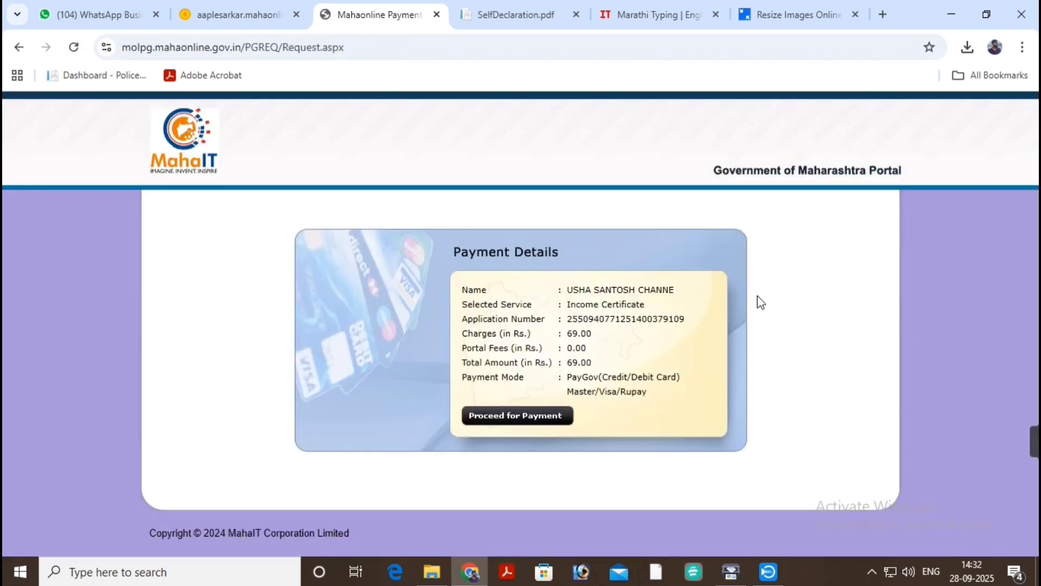
click(532, 416)
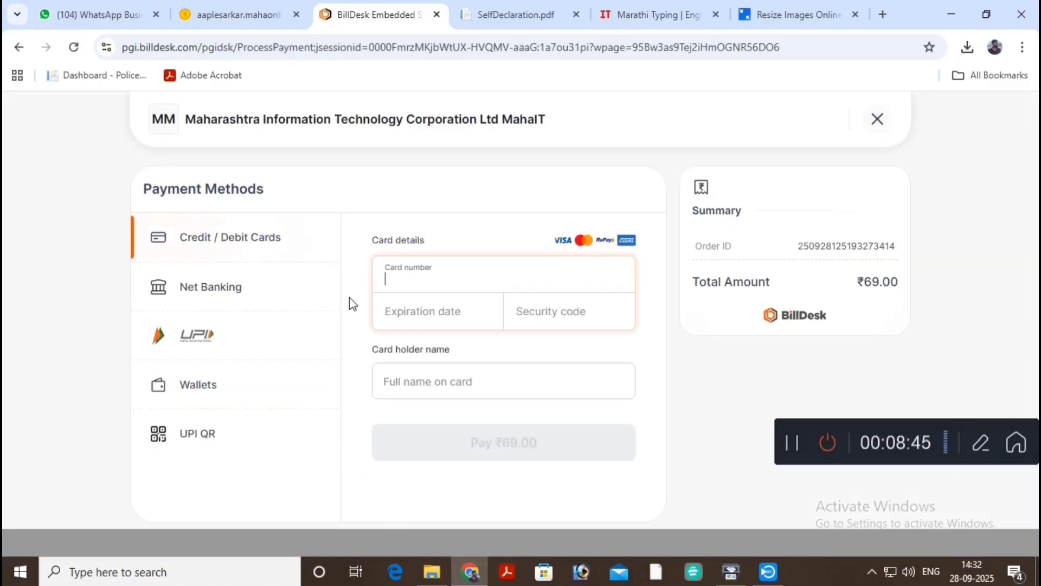
click(196, 345)
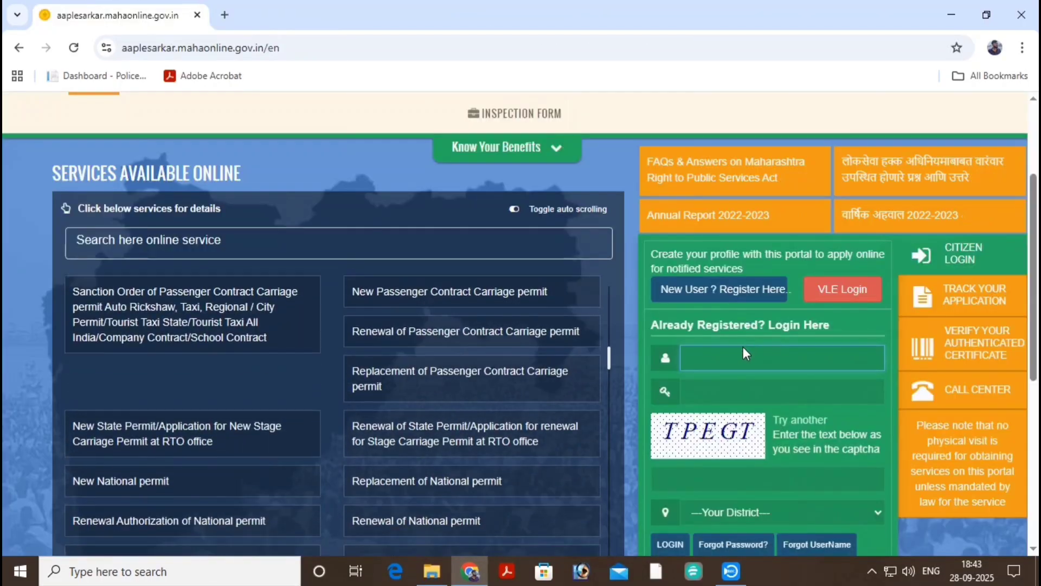
Fill in the saved citizen username, the account password and the captcha code.
click(727, 360)
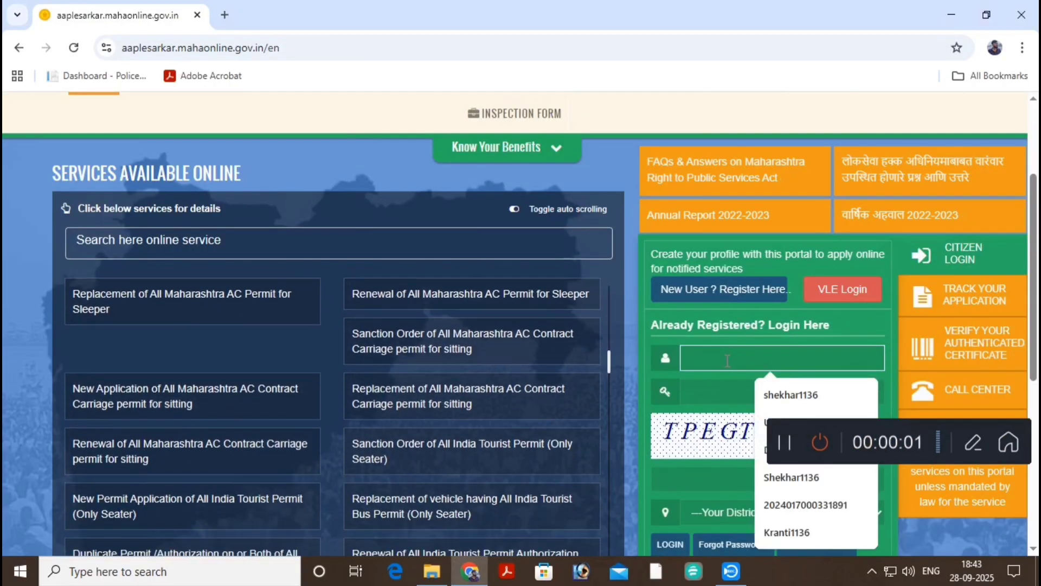
text(usha)
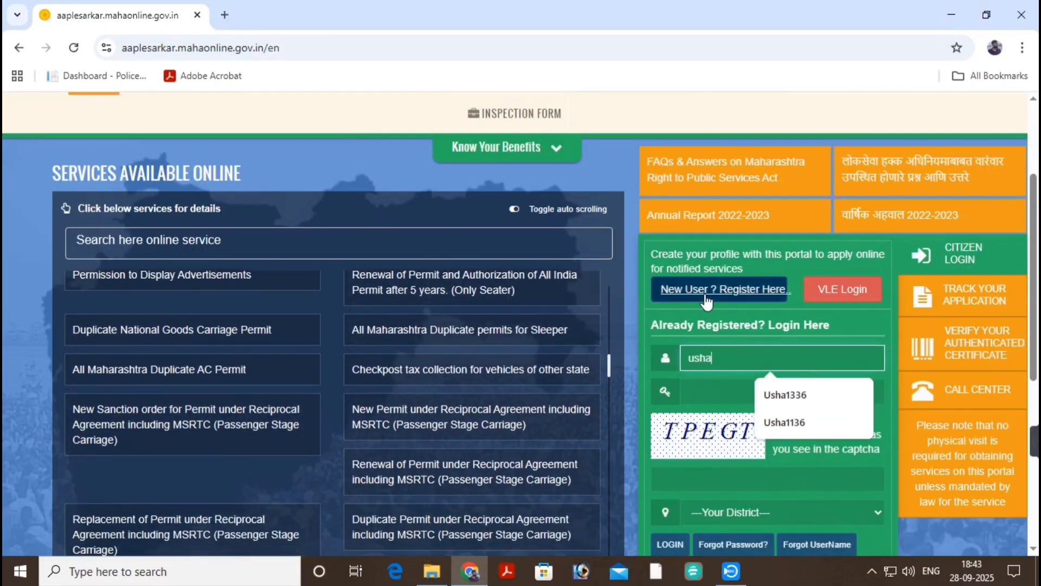
click(758, 395)
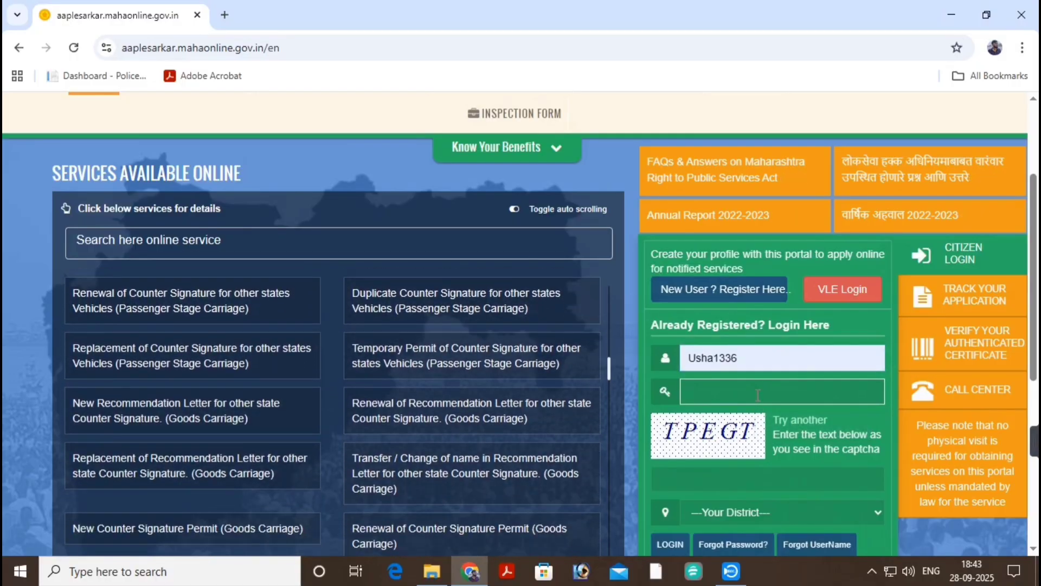
text(••••)
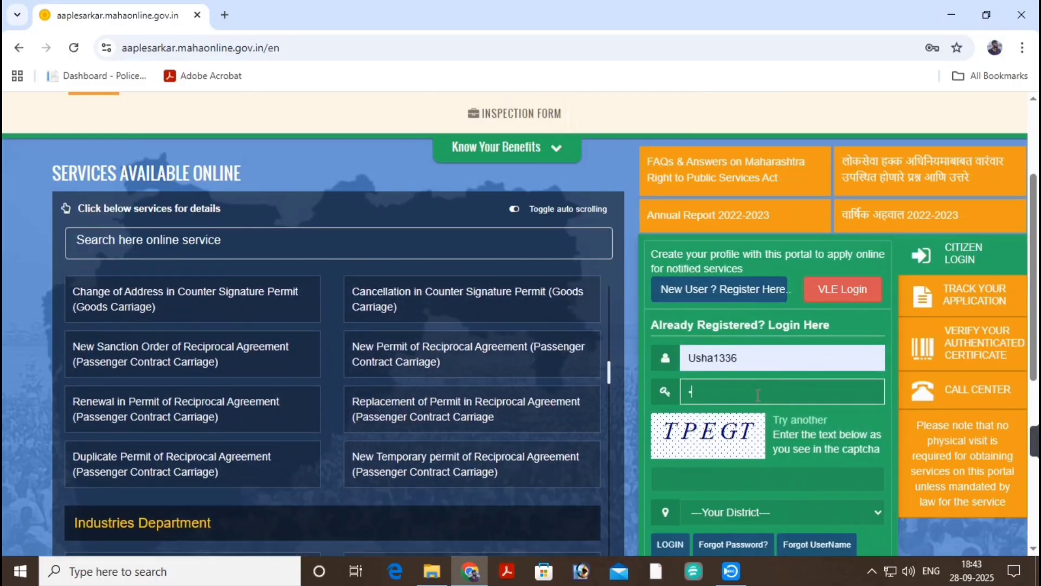
text(••••)
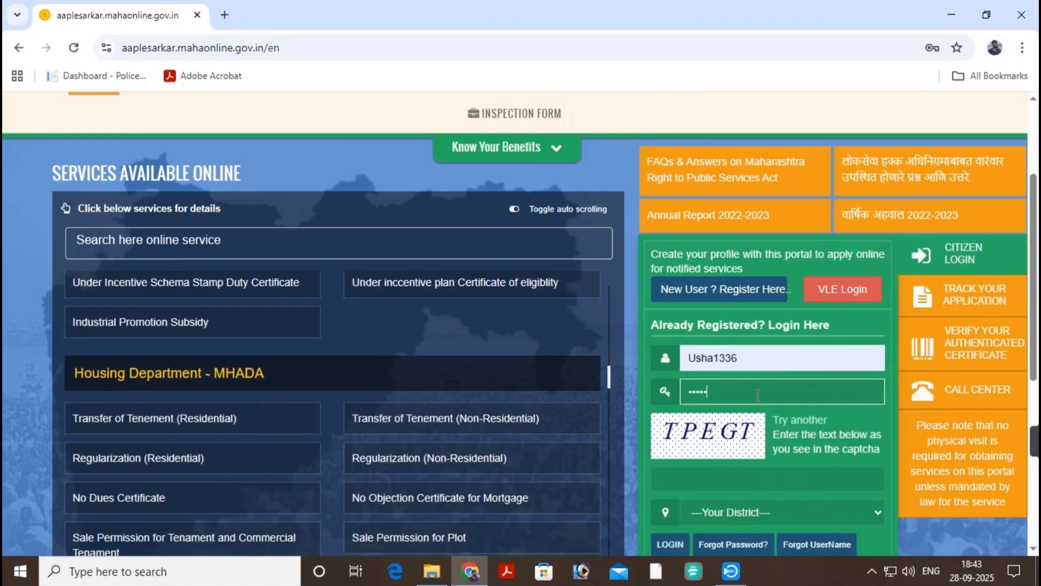
text(••)
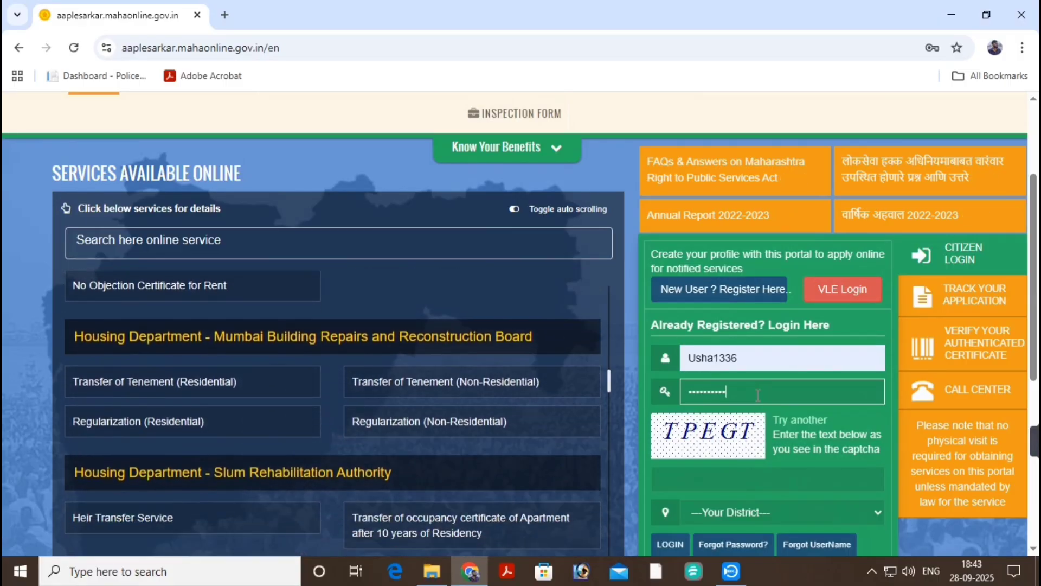
click(684, 478)
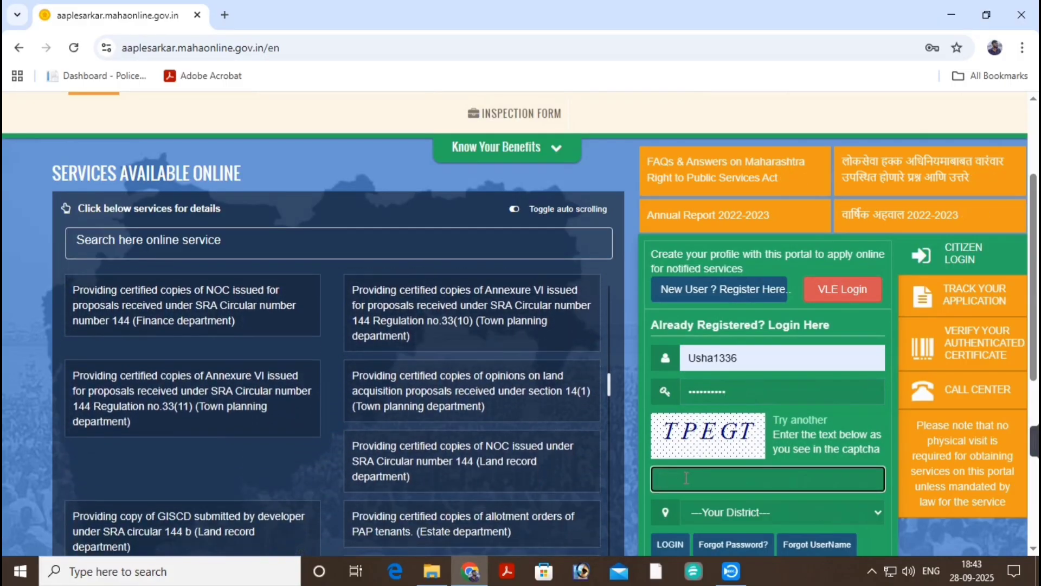
text(T)
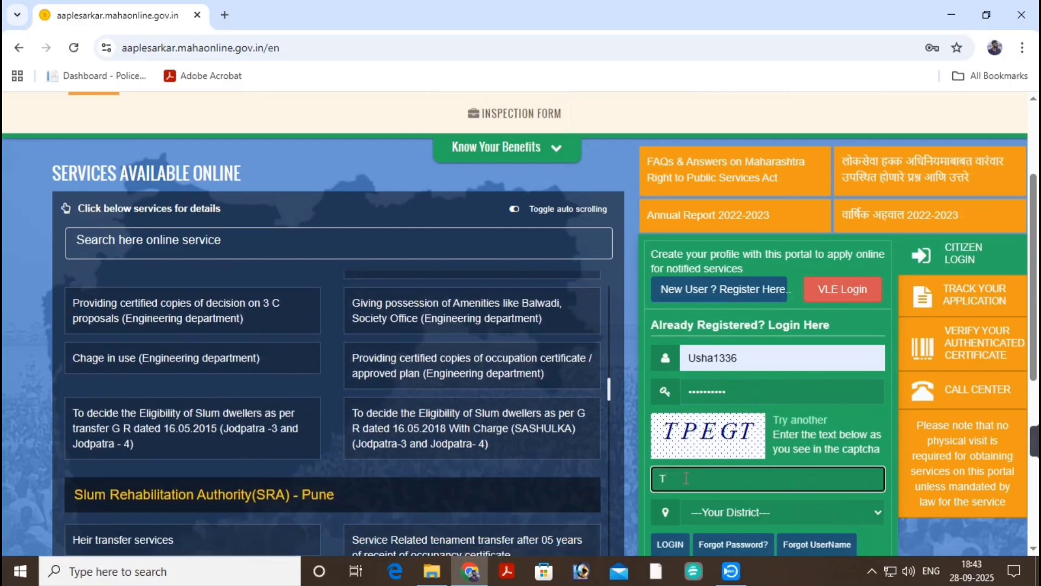
text(PEGT)
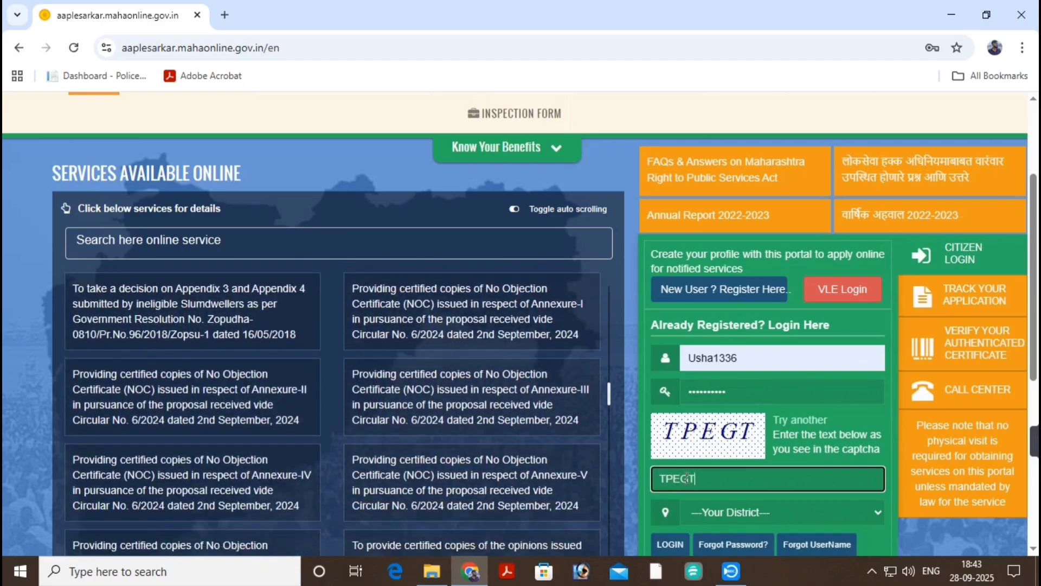
Select Chandrapur as the district and log in to the citizen account.
scroll(727, 428, down, 2)
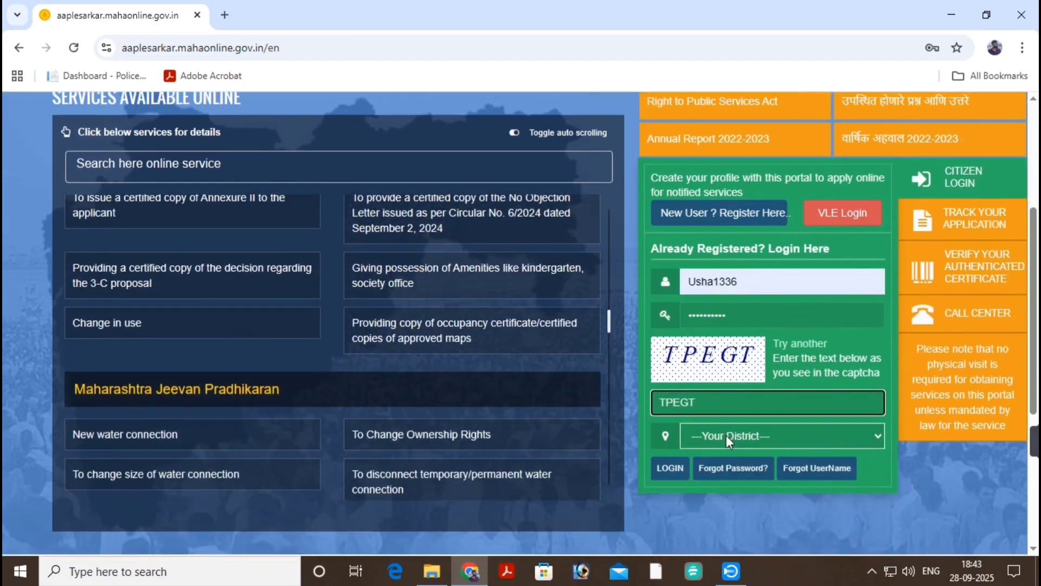
click(727, 435)
click(754, 194)
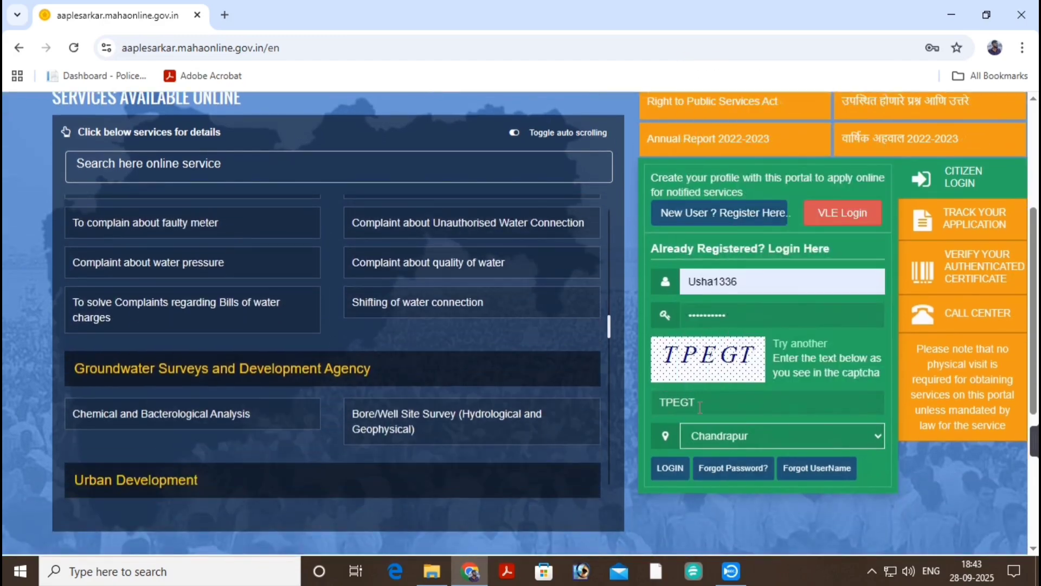
click(670, 468)
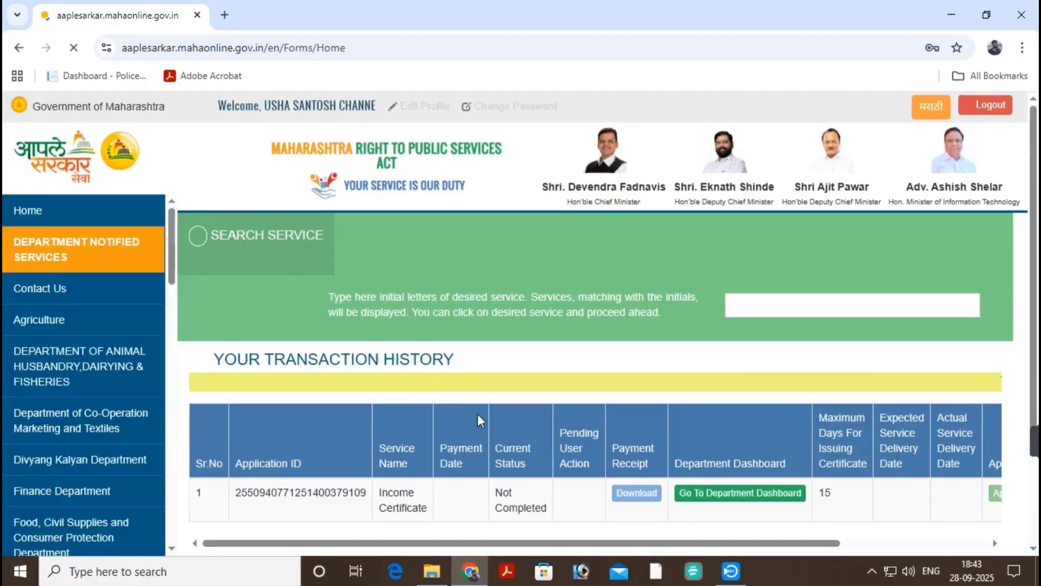
click(76, 213)
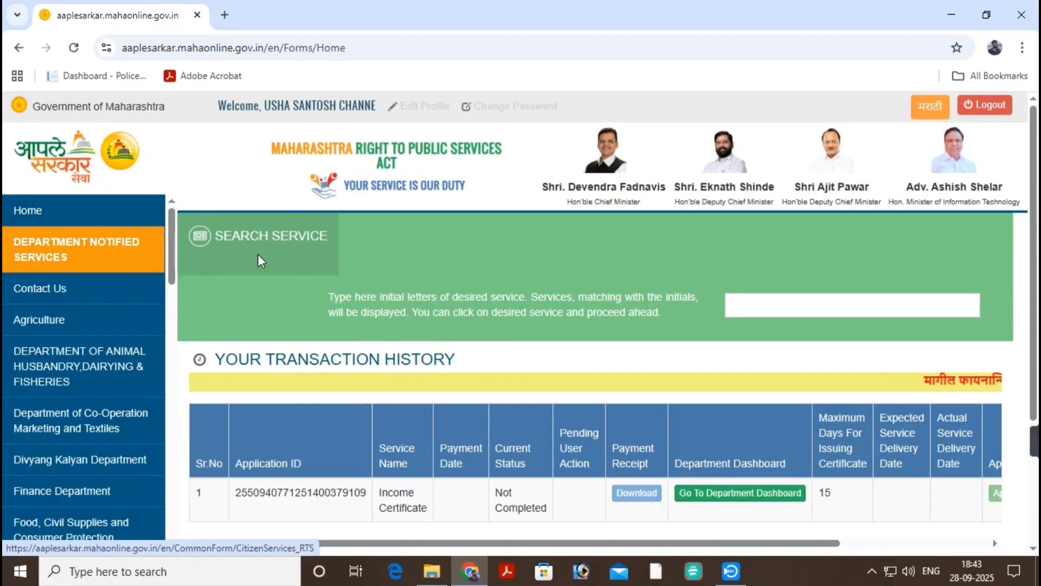
scroll(260, 261, down, 3)
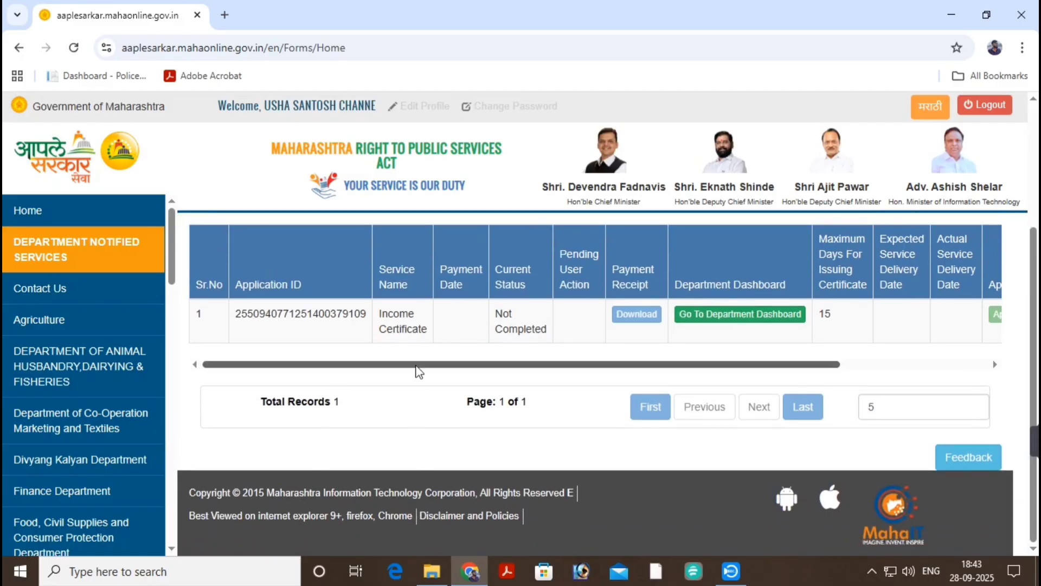
drag(418, 365, 901, 349)
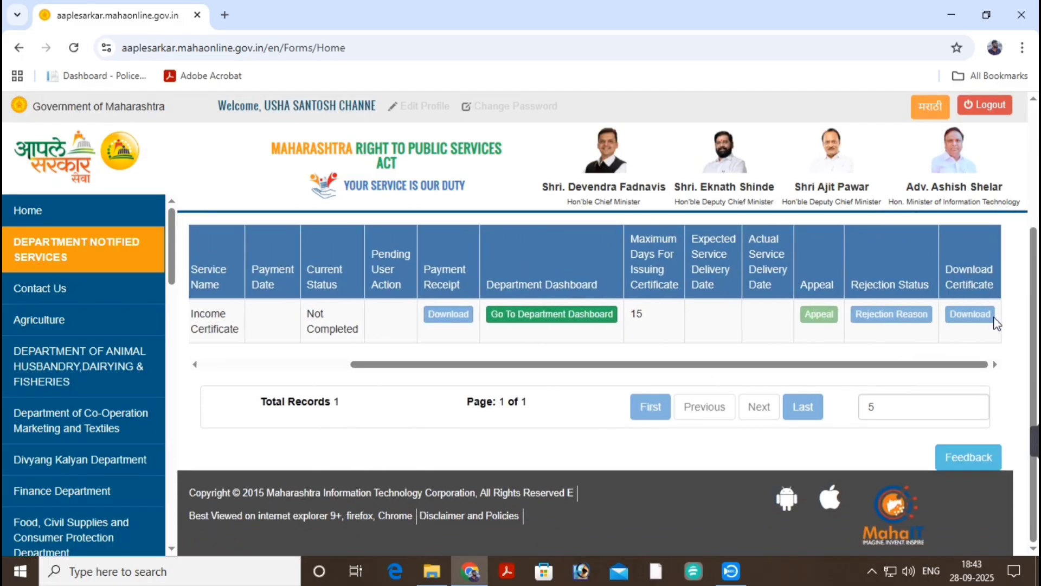
drag(785, 370, 590, 371)
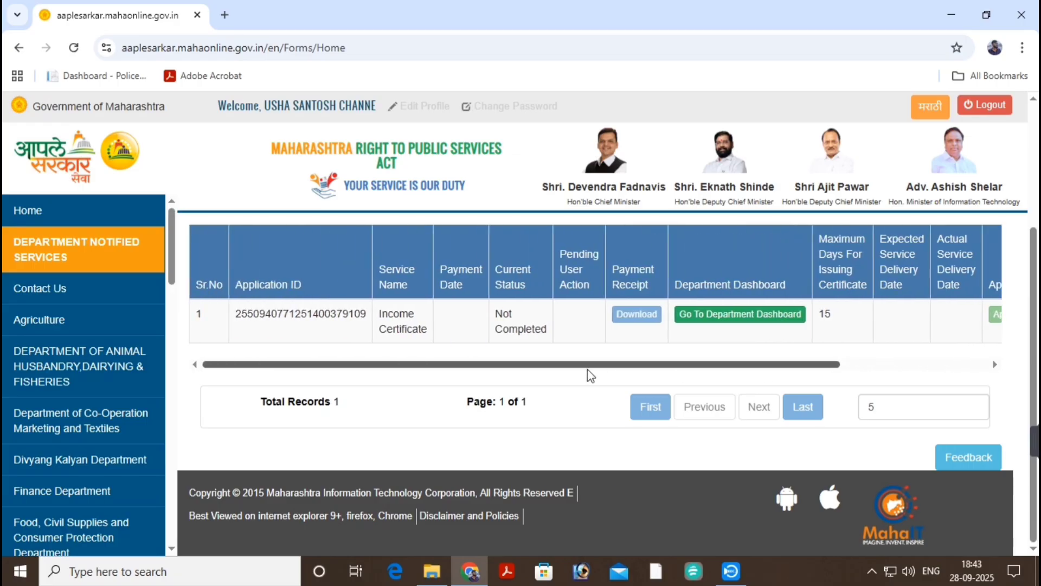
scroll(604, 320, up, 3)
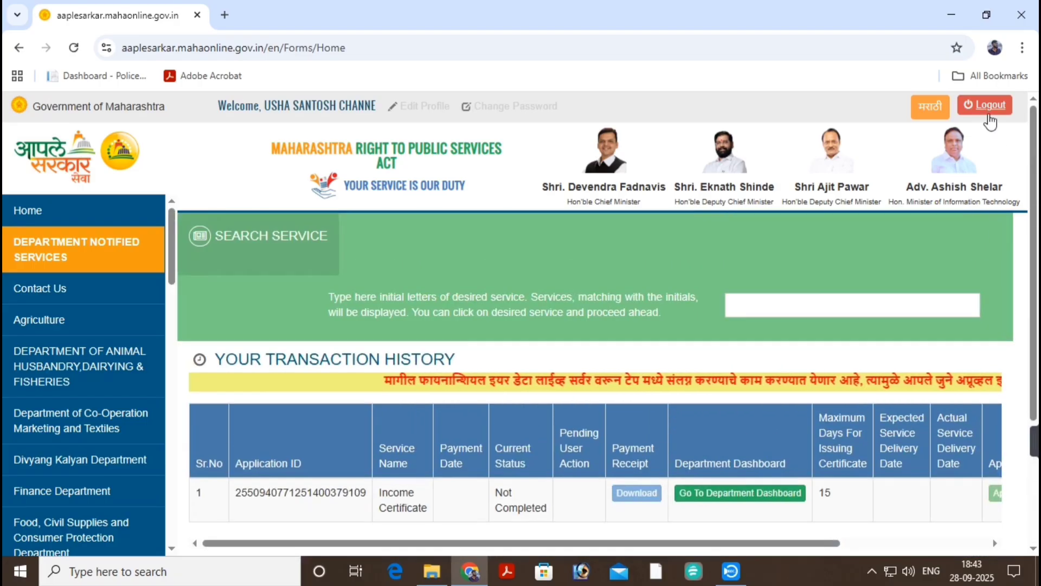